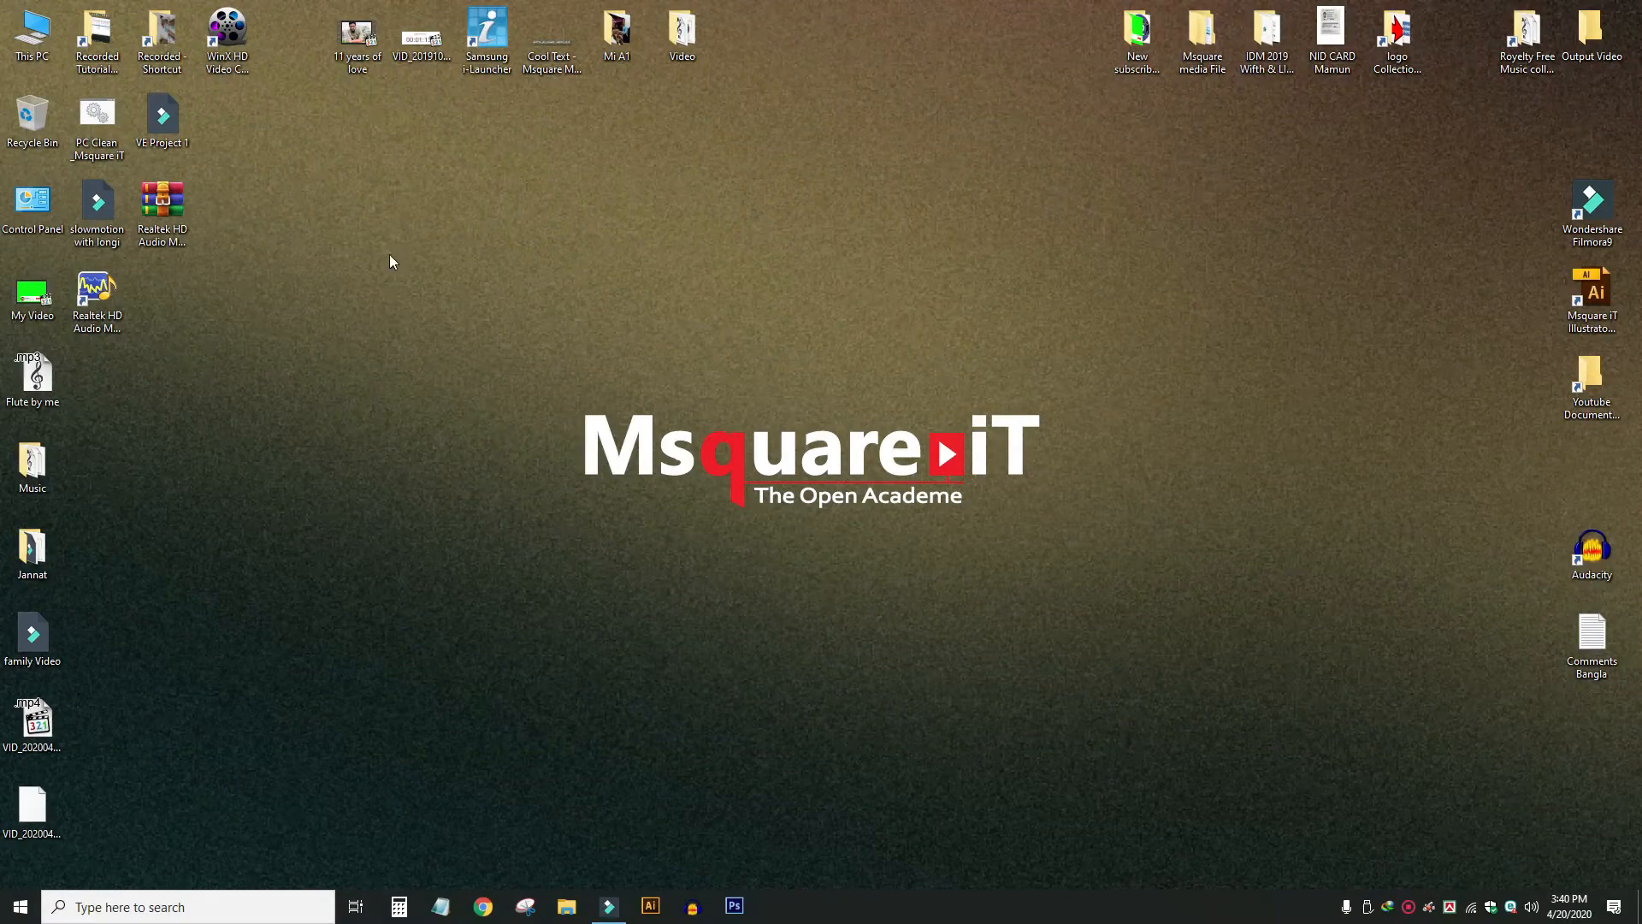
pyautogui.rightClick(383, 238)
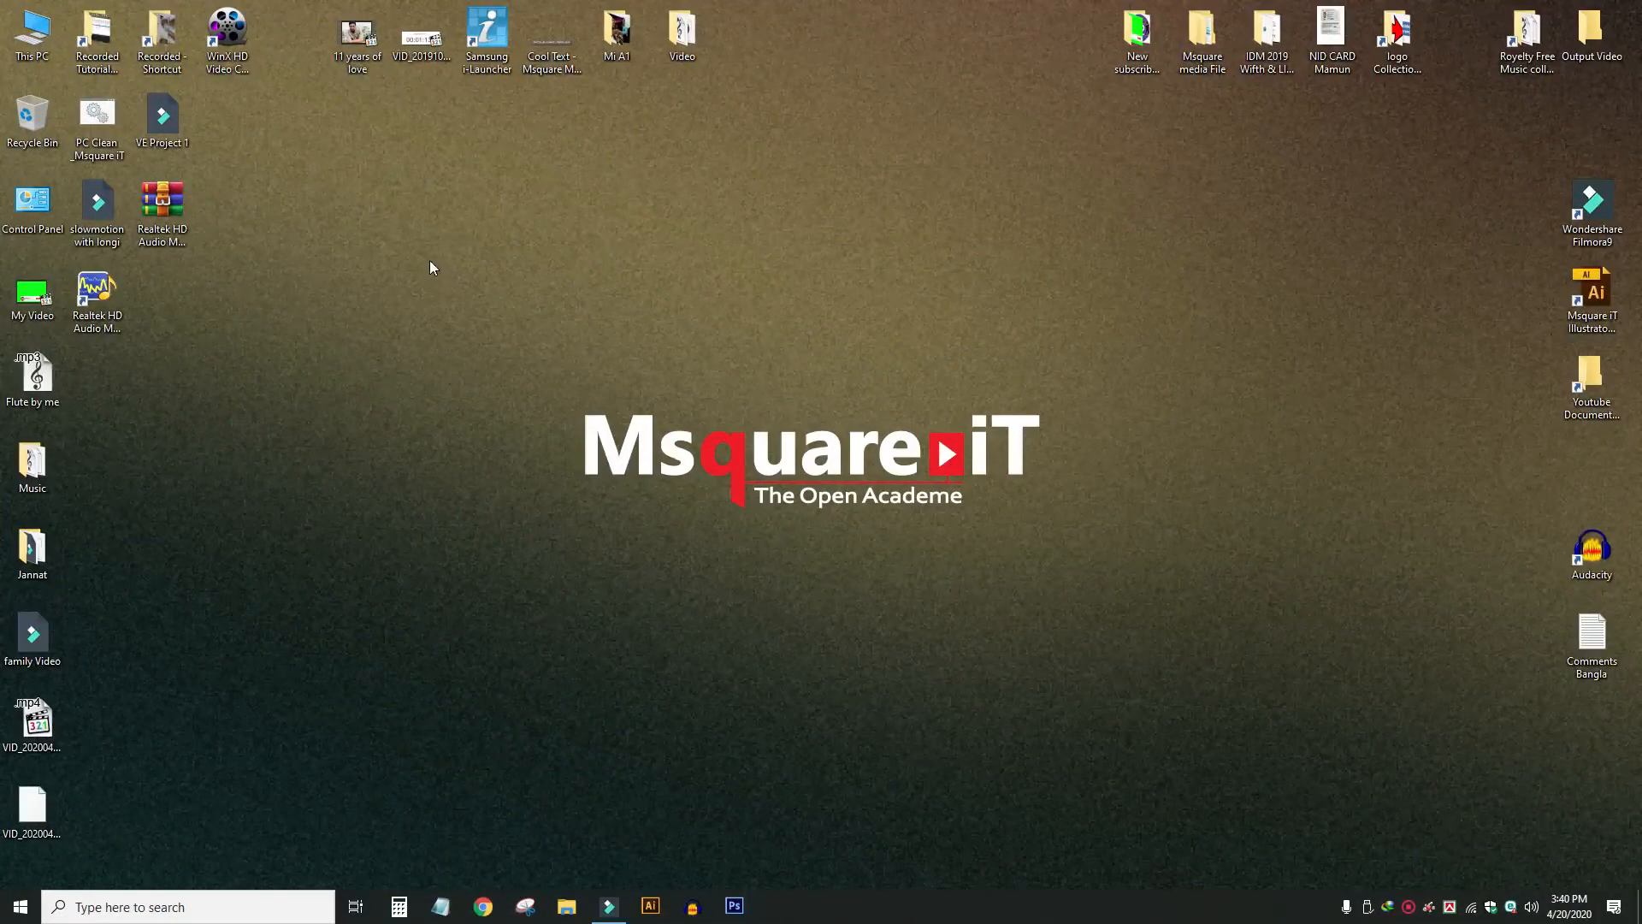
pyautogui.moveTo(429, 260); pyautogui.dragTo(824, 668)
pyautogui.rightClick(303, 378)
pyautogui.click(361, 460)
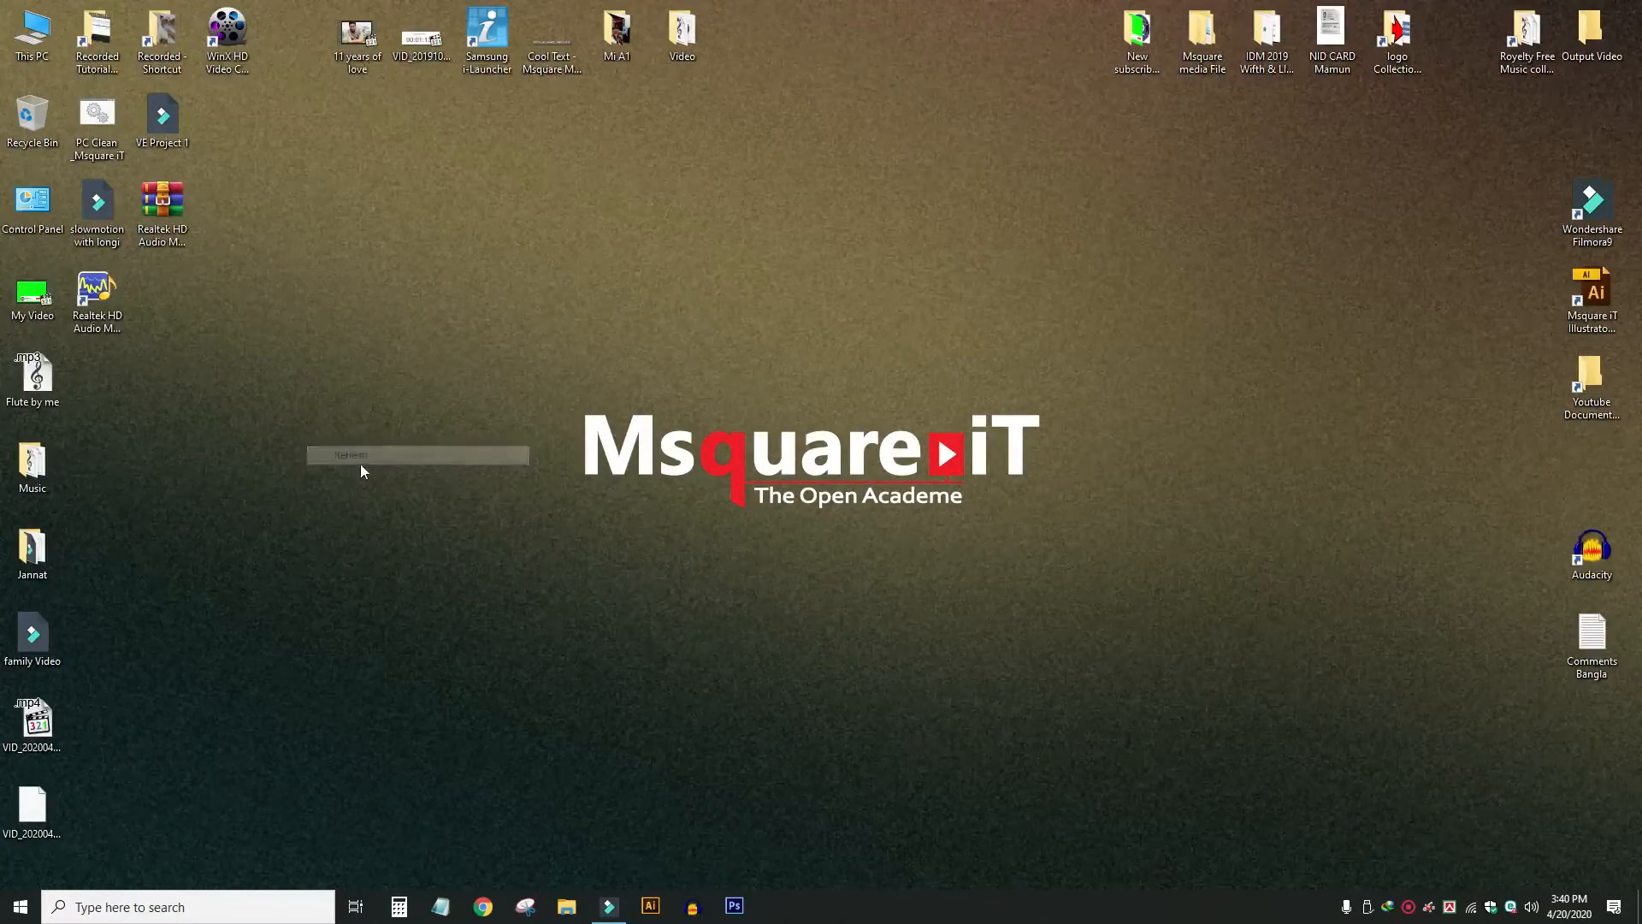
pyautogui.doubleClick(31, 203)
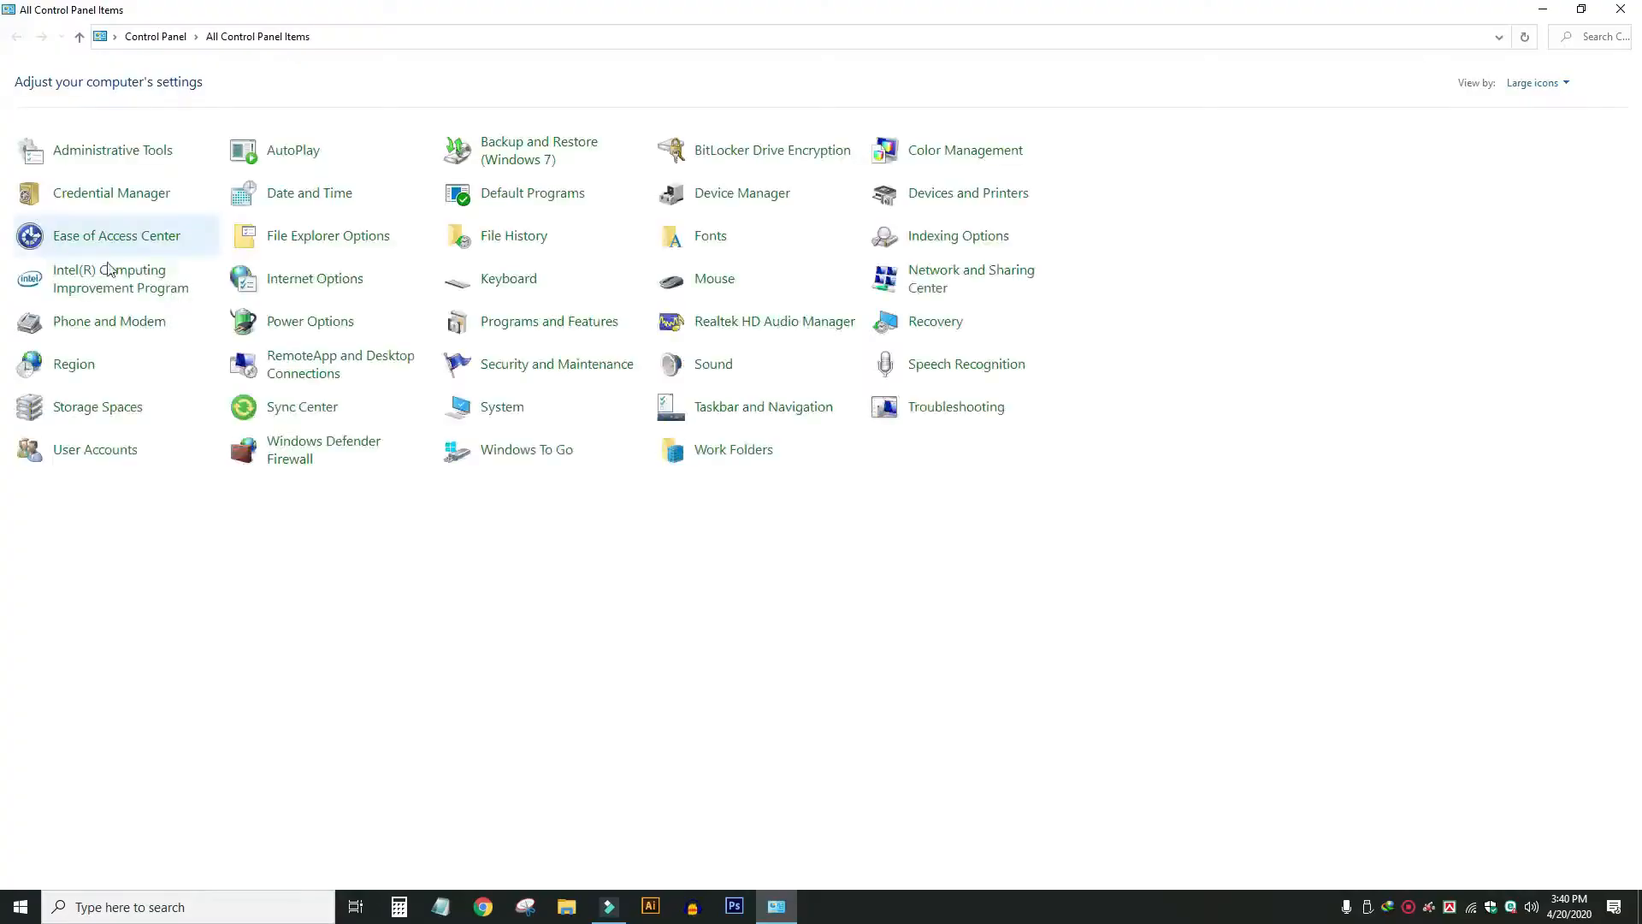
pyautogui.click(1620, 9)
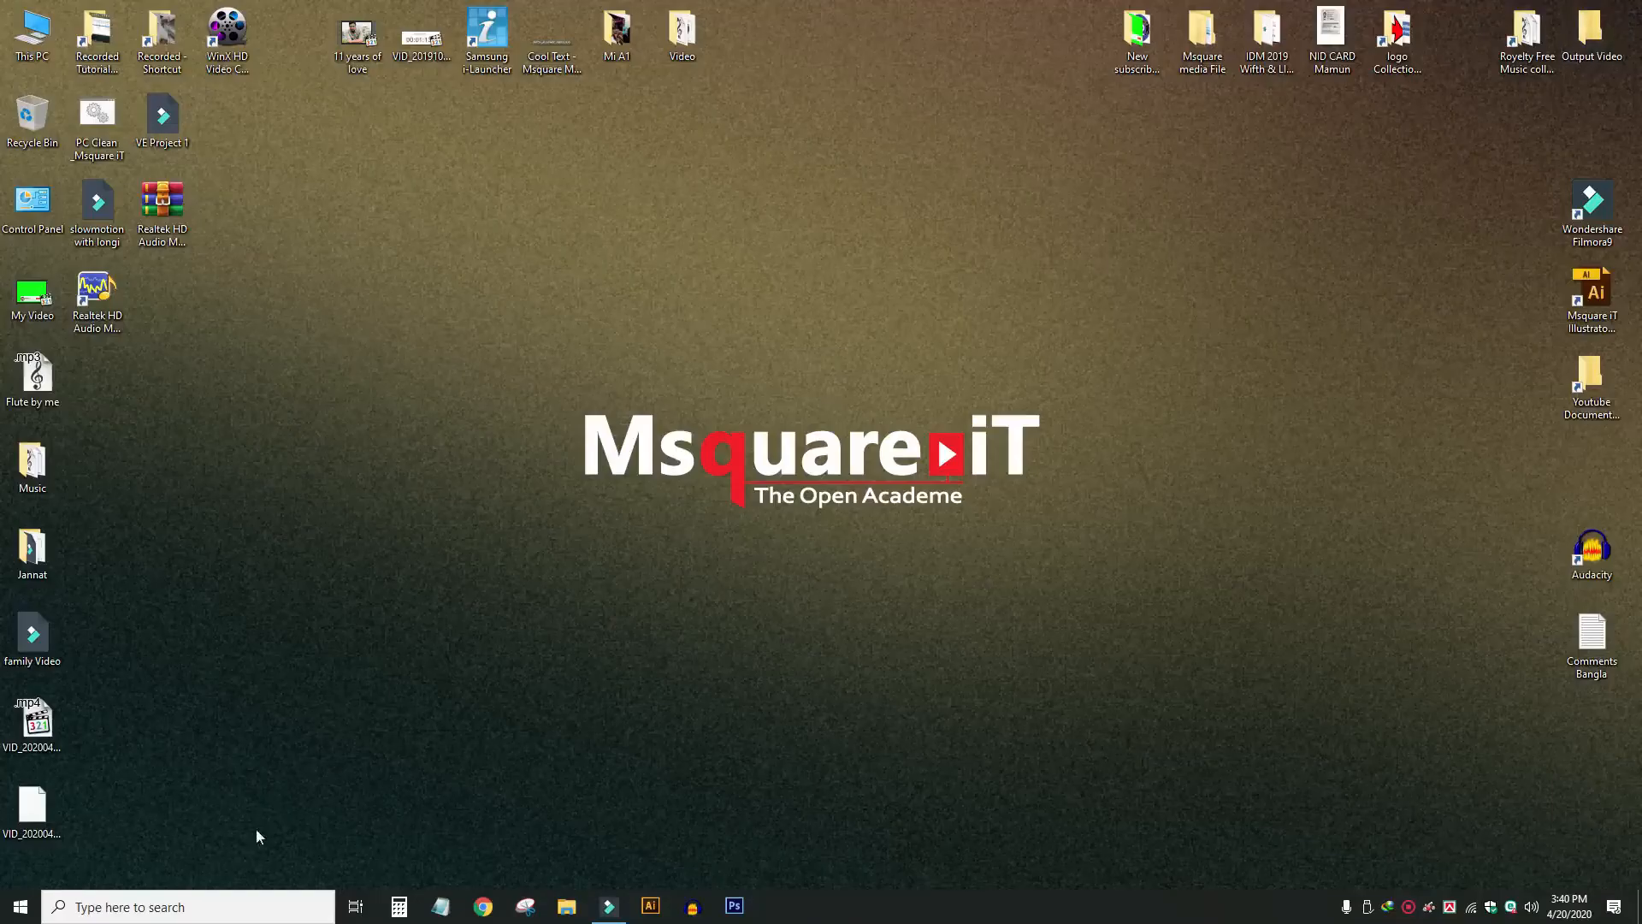
# Search Windows for the Settings app, open it and go to the Backup page under Update & Security
pyautogui.click(137, 906)
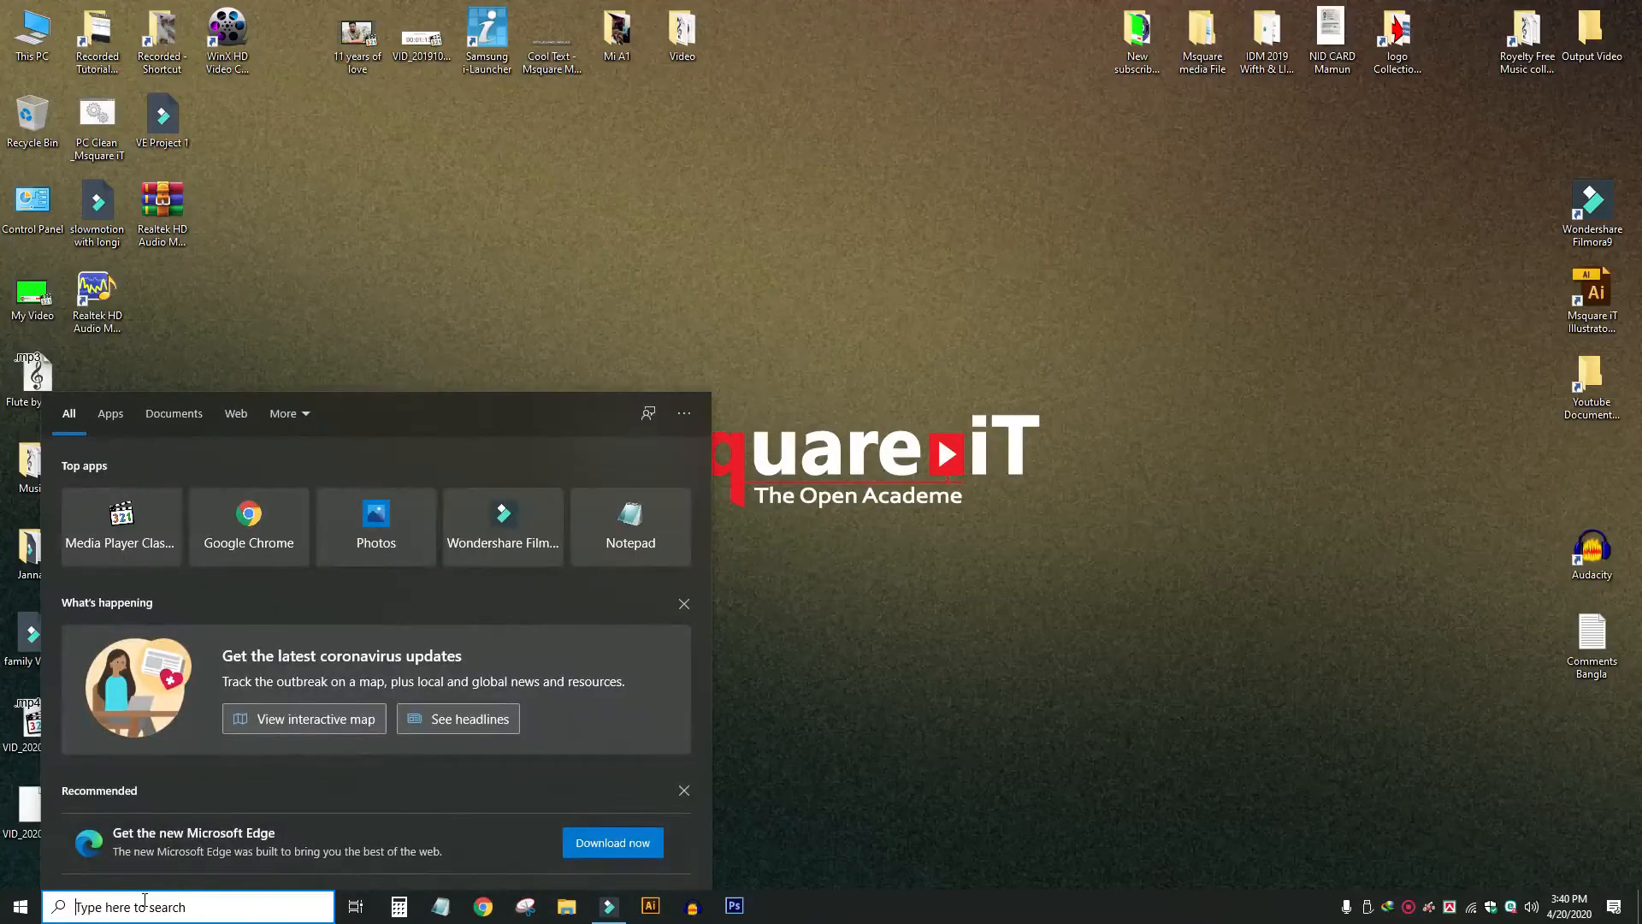
pyautogui.write('seeting')
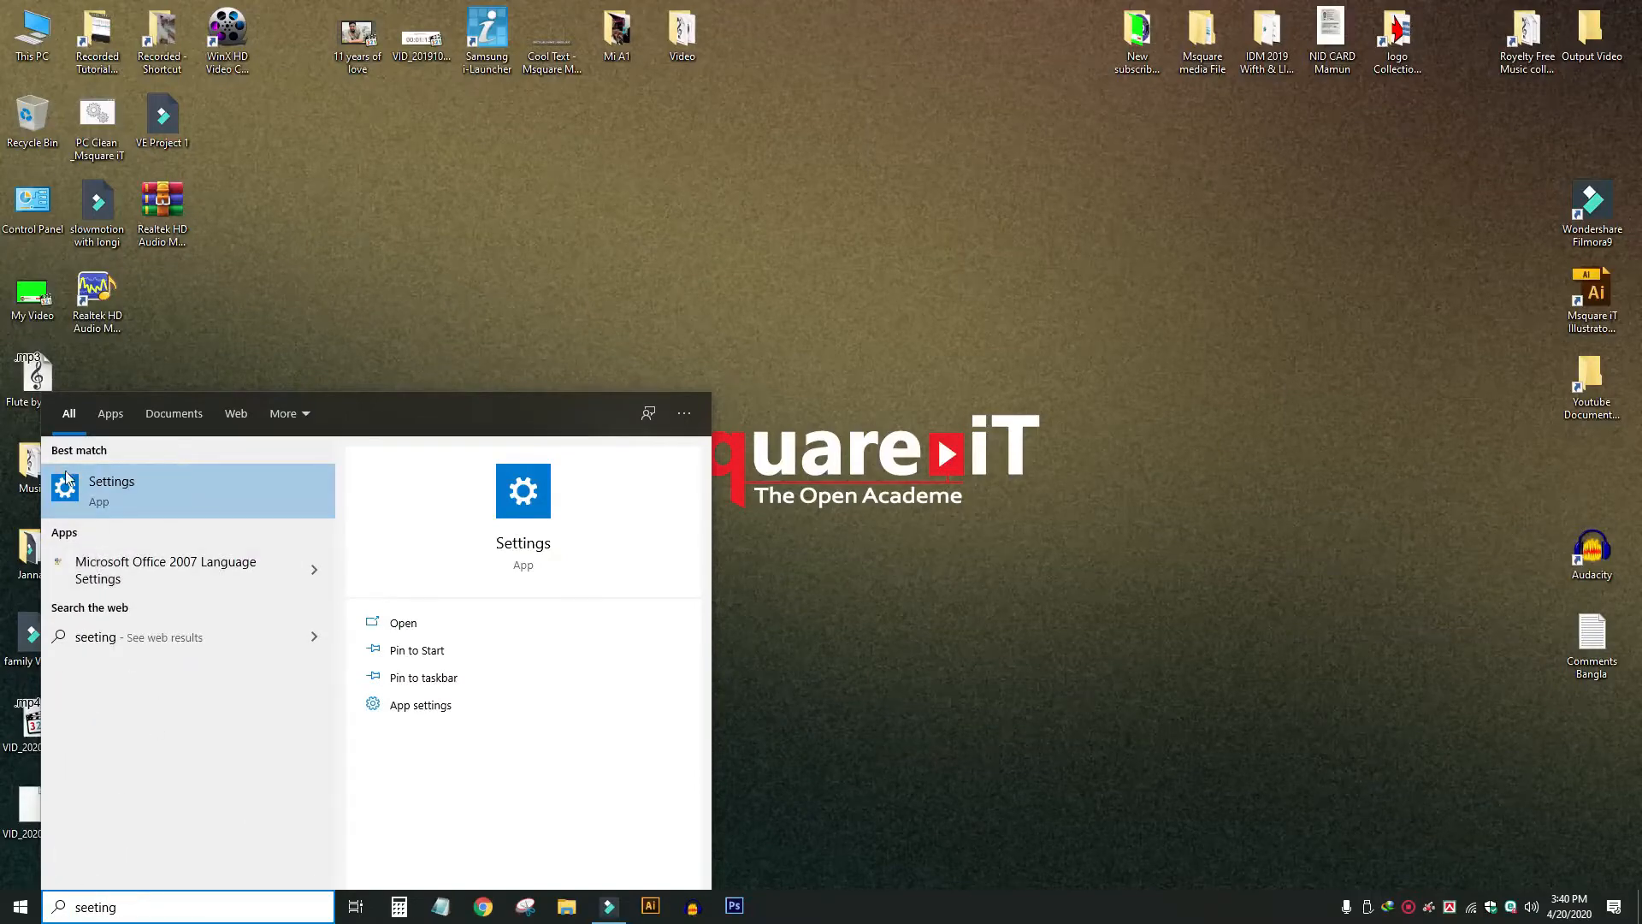
pyautogui.click(131, 491)
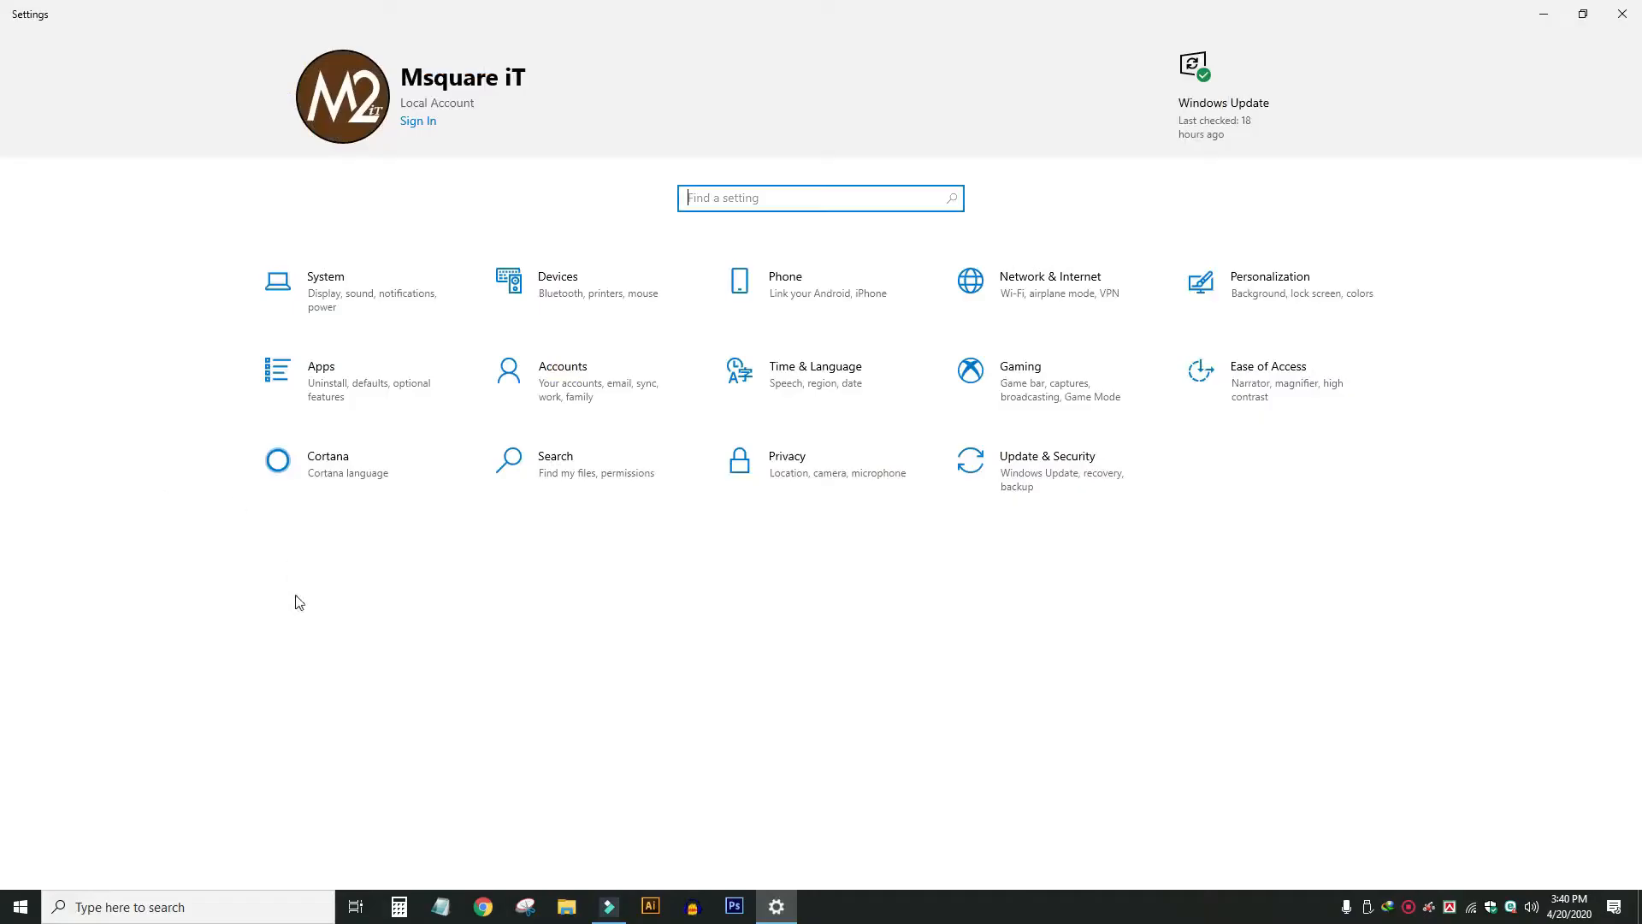
pyautogui.click(1037, 474)
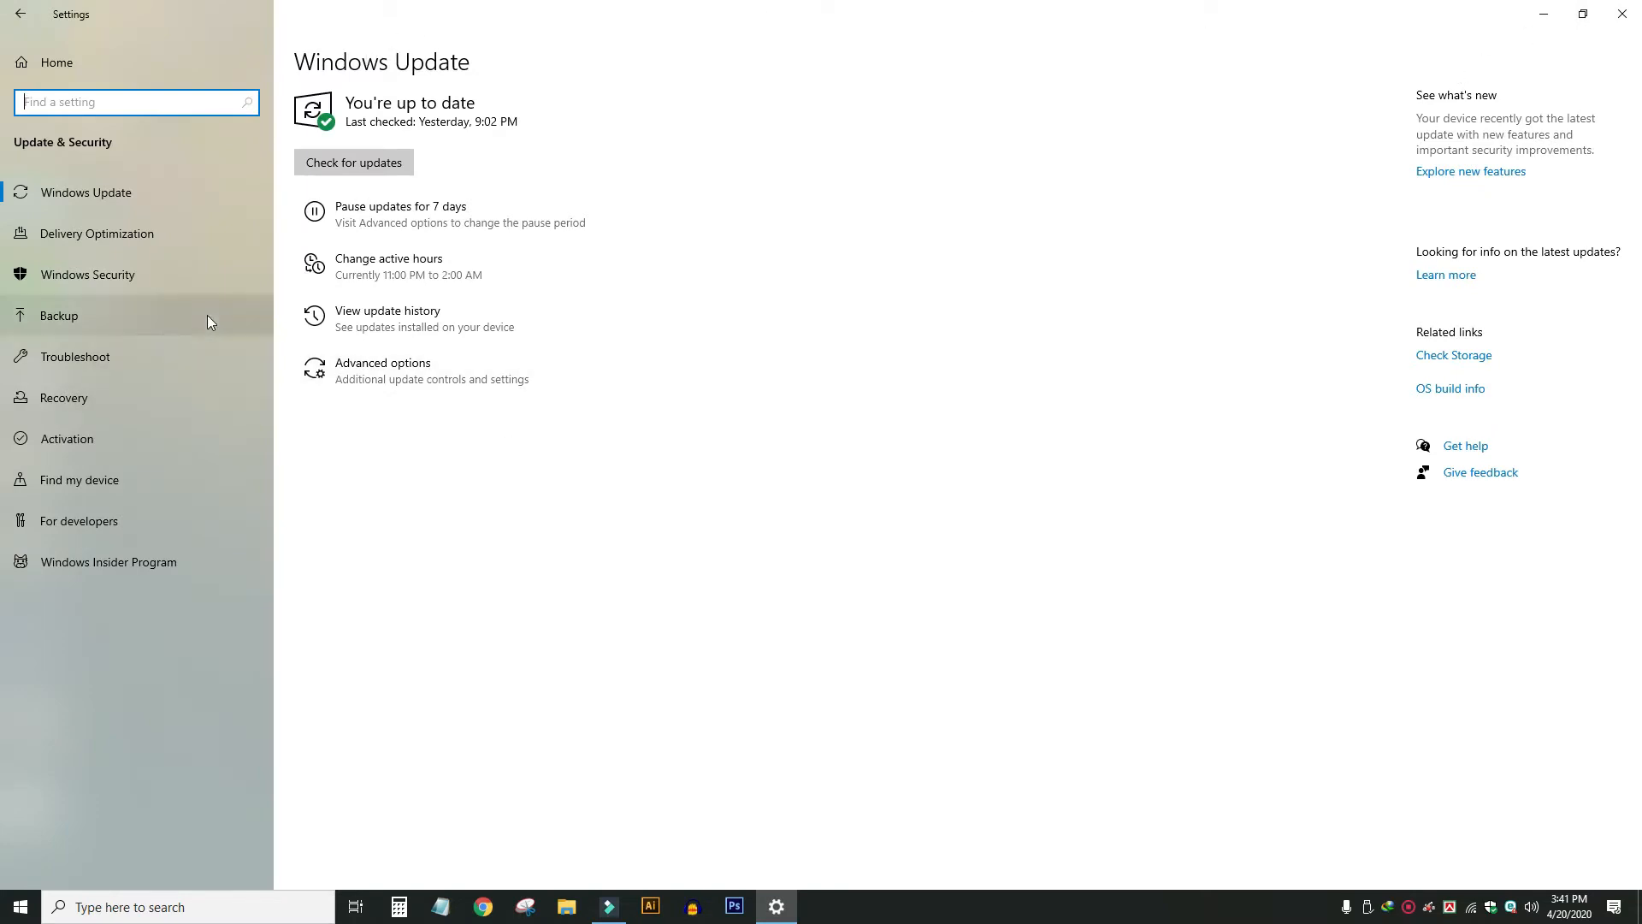
pyautogui.click(86, 320)
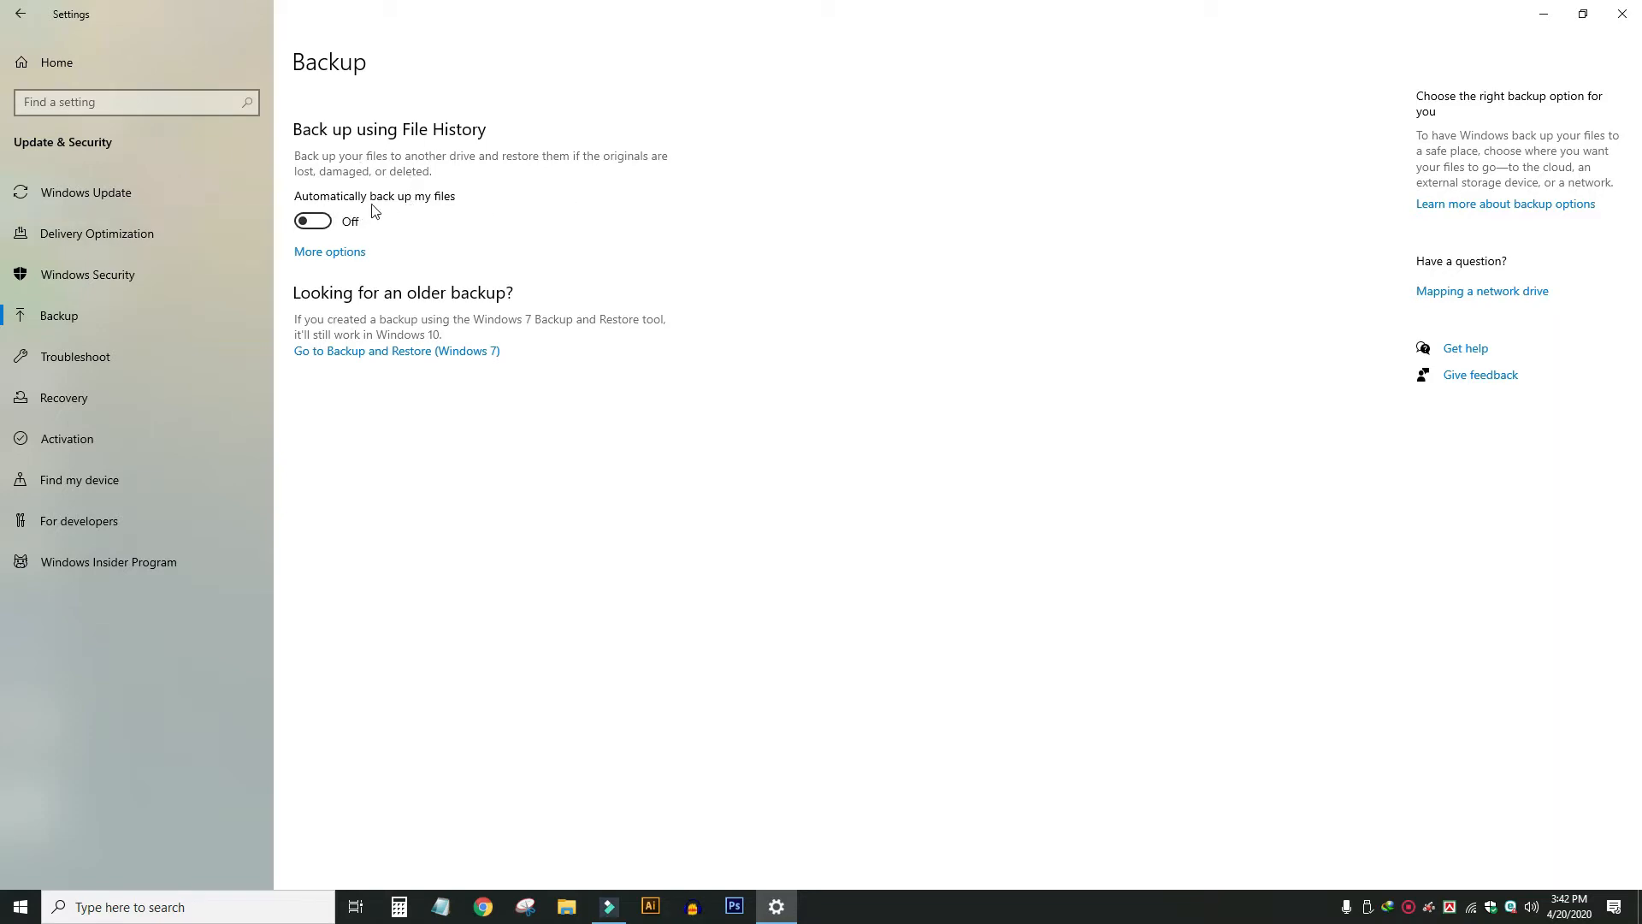
# Turn on automatic file backup with File History and open its detailed backup options
pyautogui.click(319, 220)
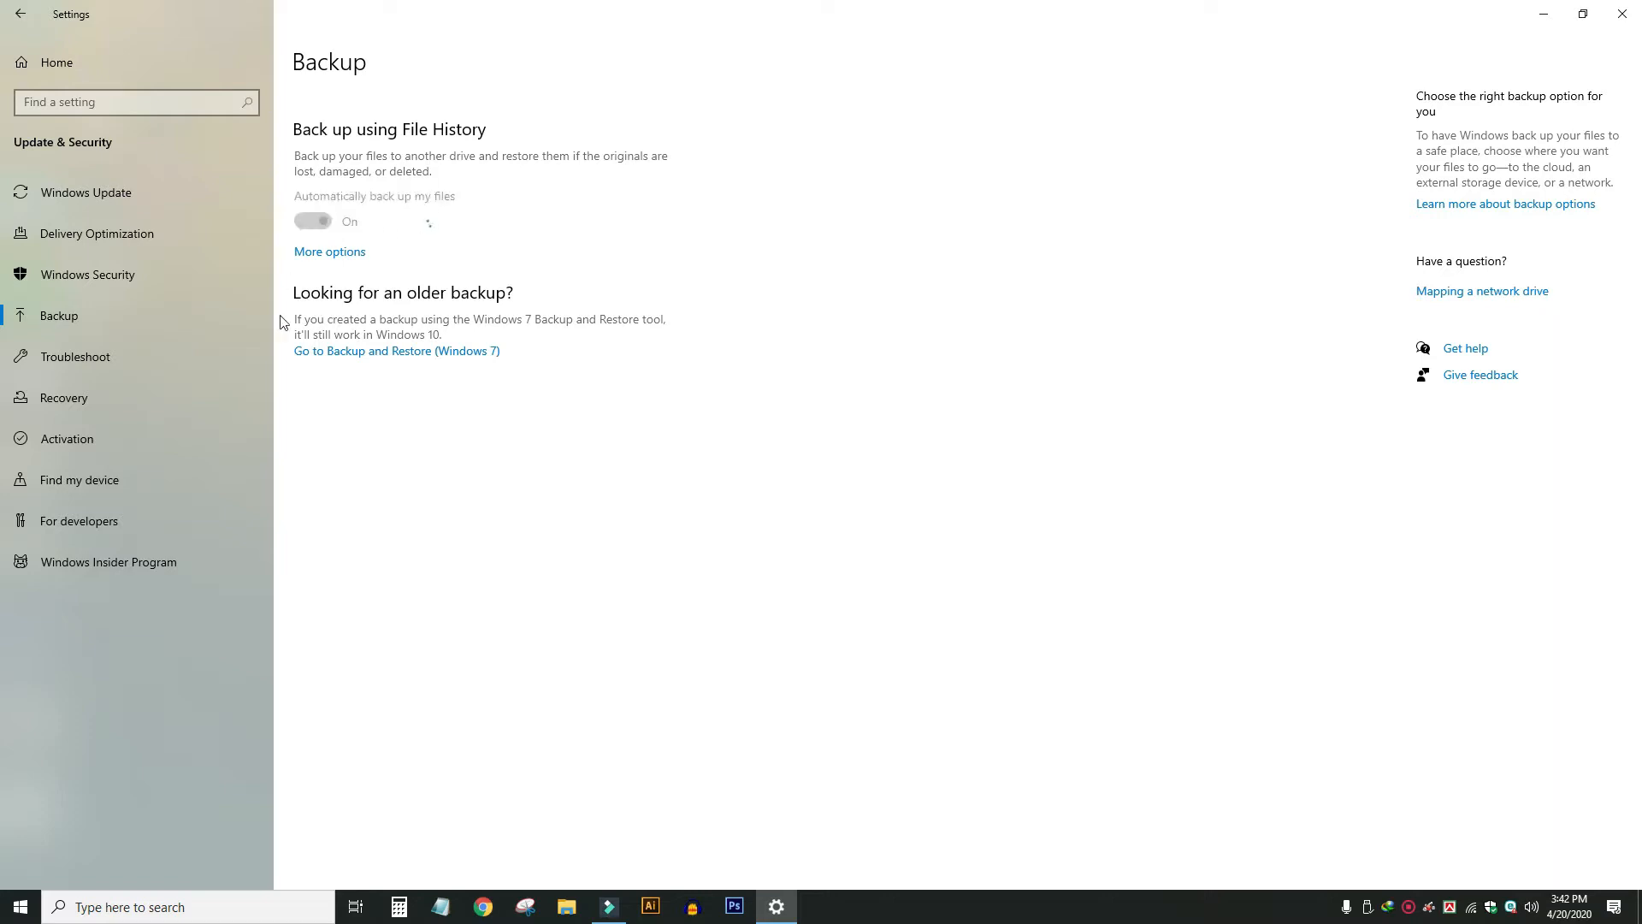
pyautogui.click(338, 260)
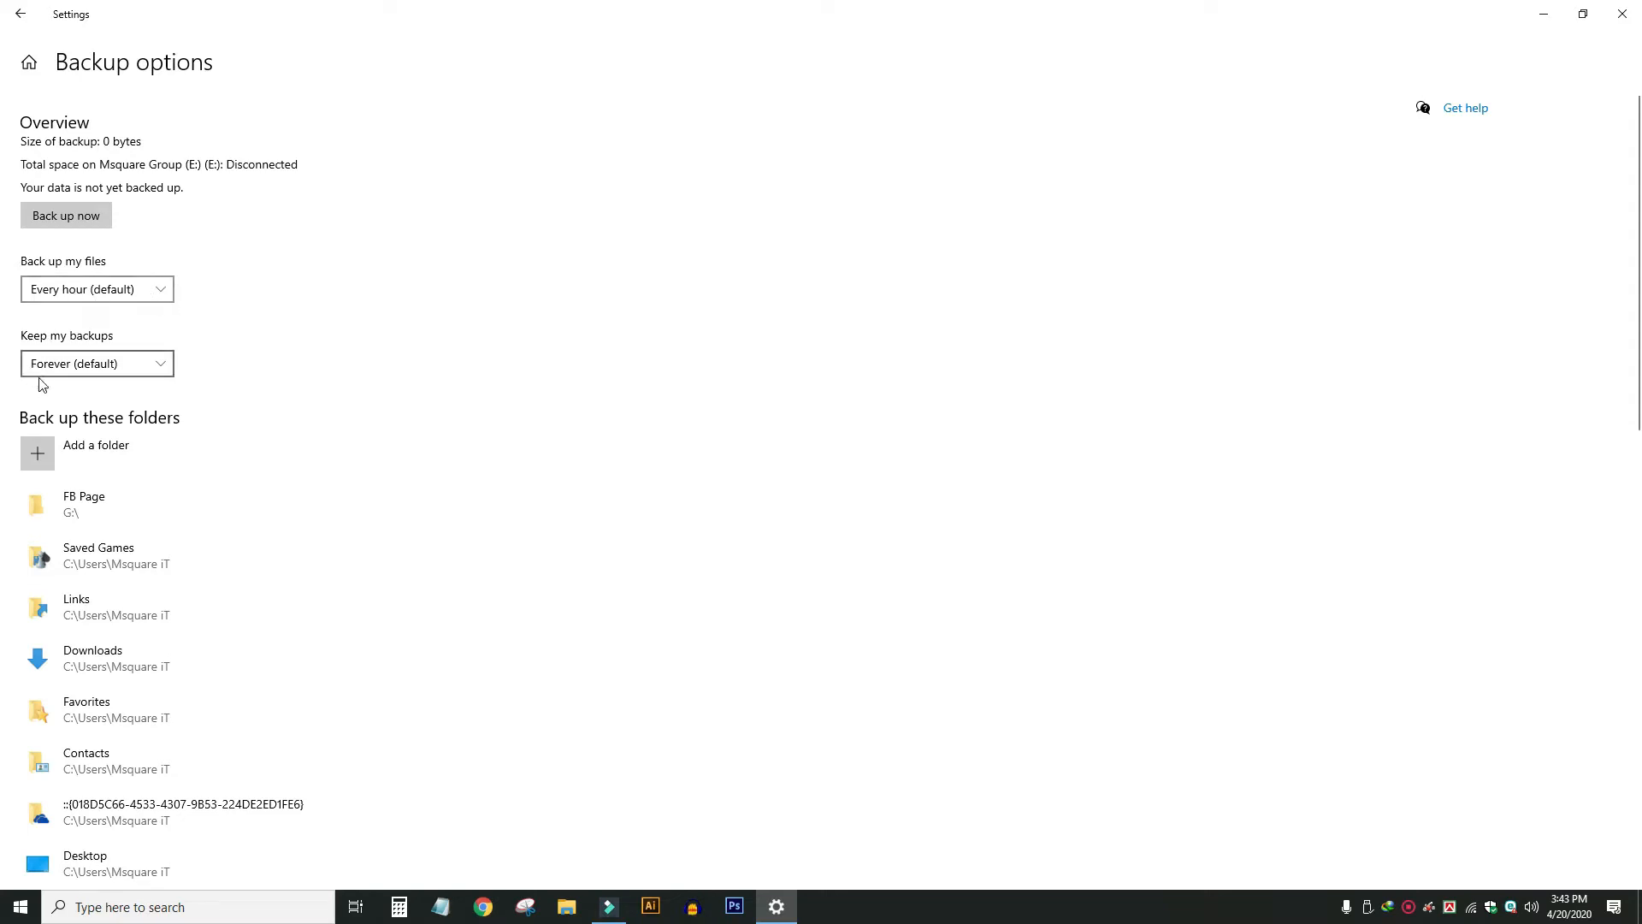
# Examine the available choices for how often files are backed up and how long backups are kept
pyautogui.click(117, 295)
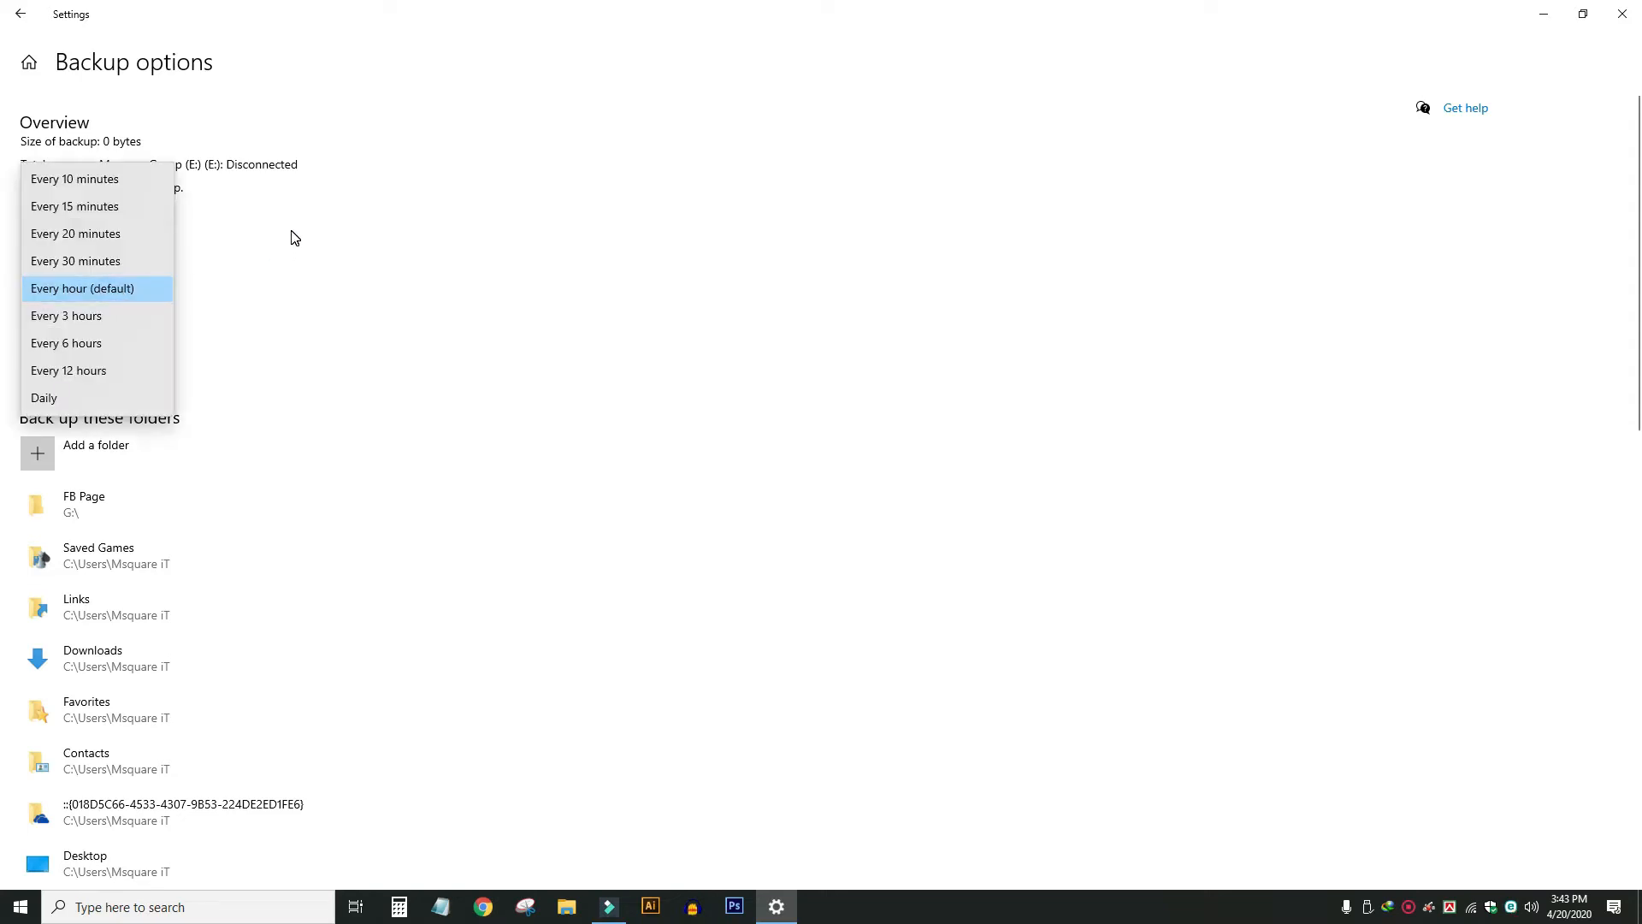
pyautogui.click(263, 243)
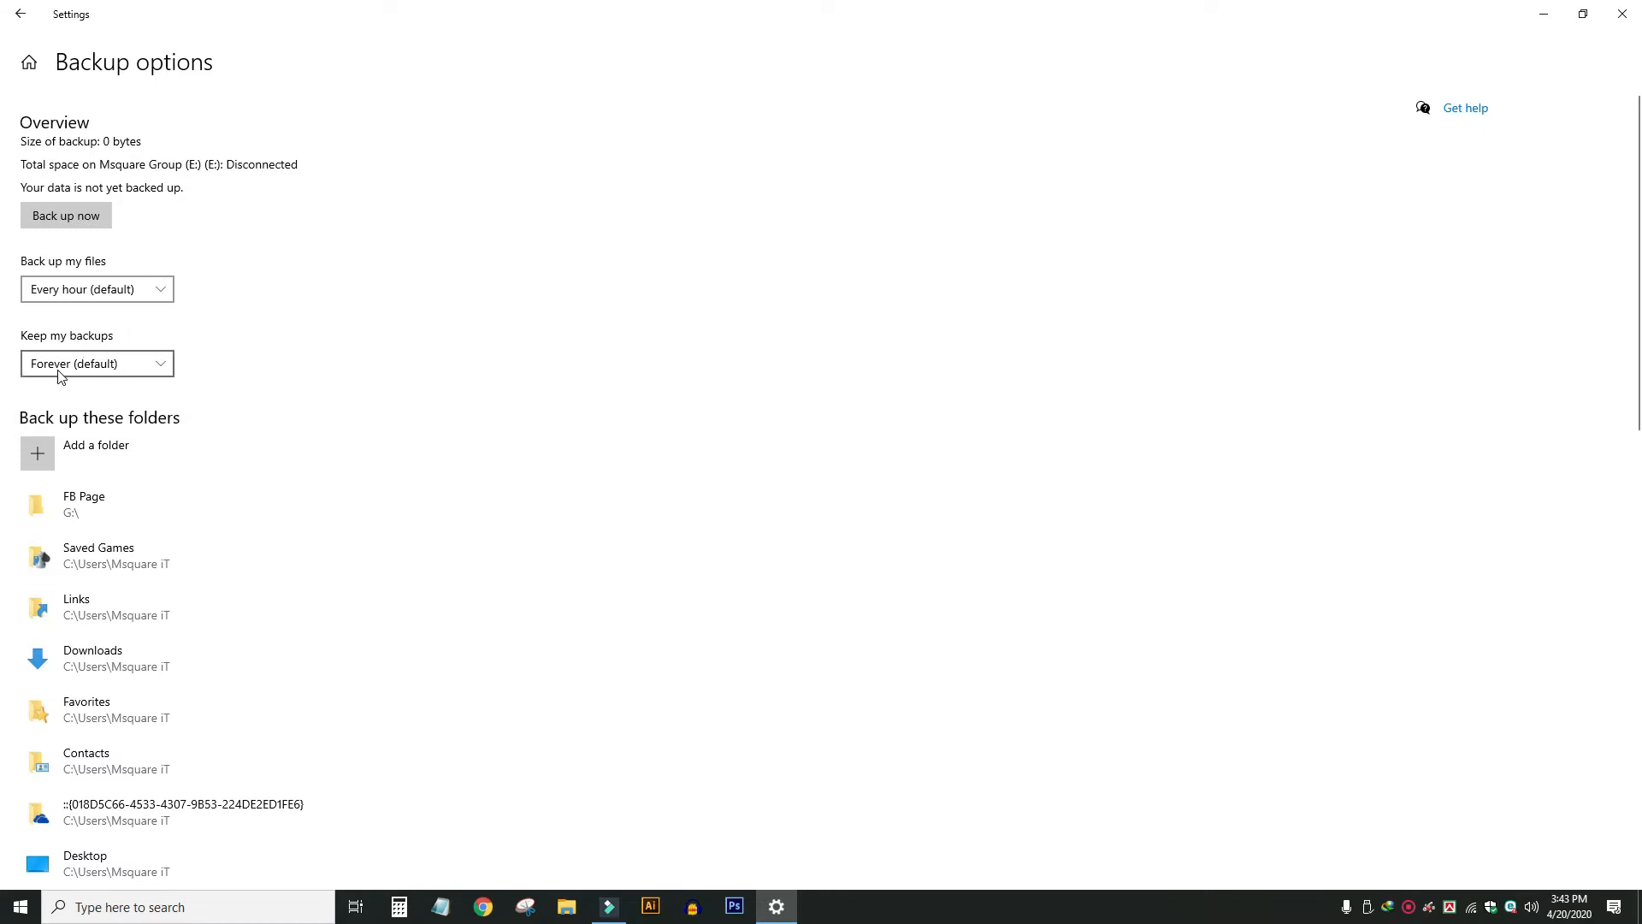
pyautogui.click(121, 363)
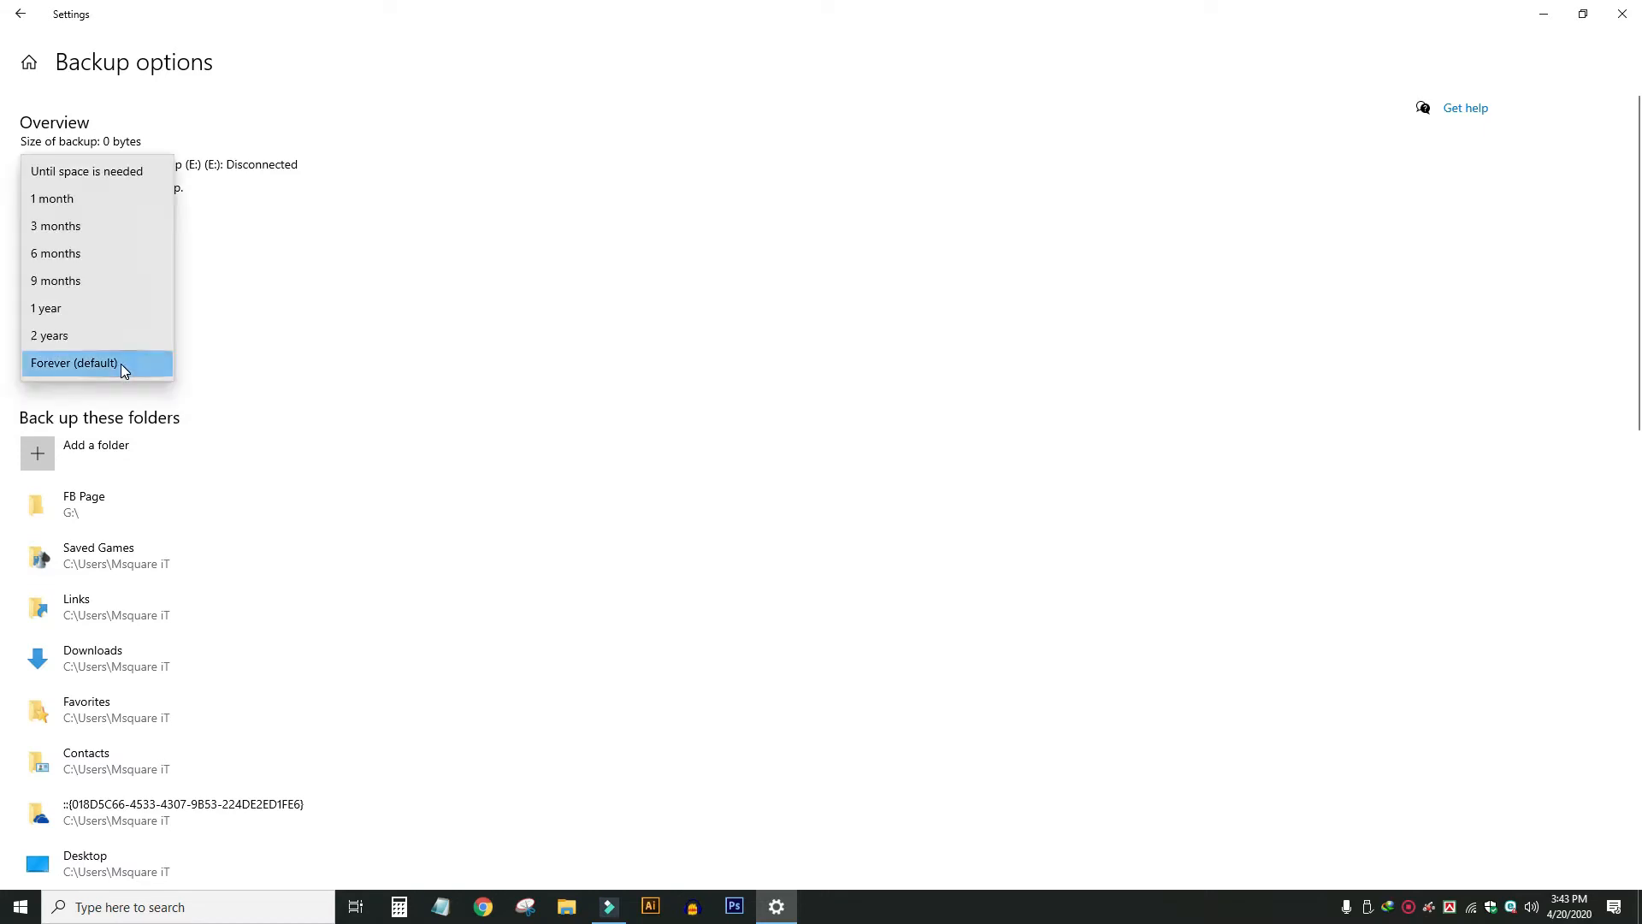
pyautogui.click(326, 270)
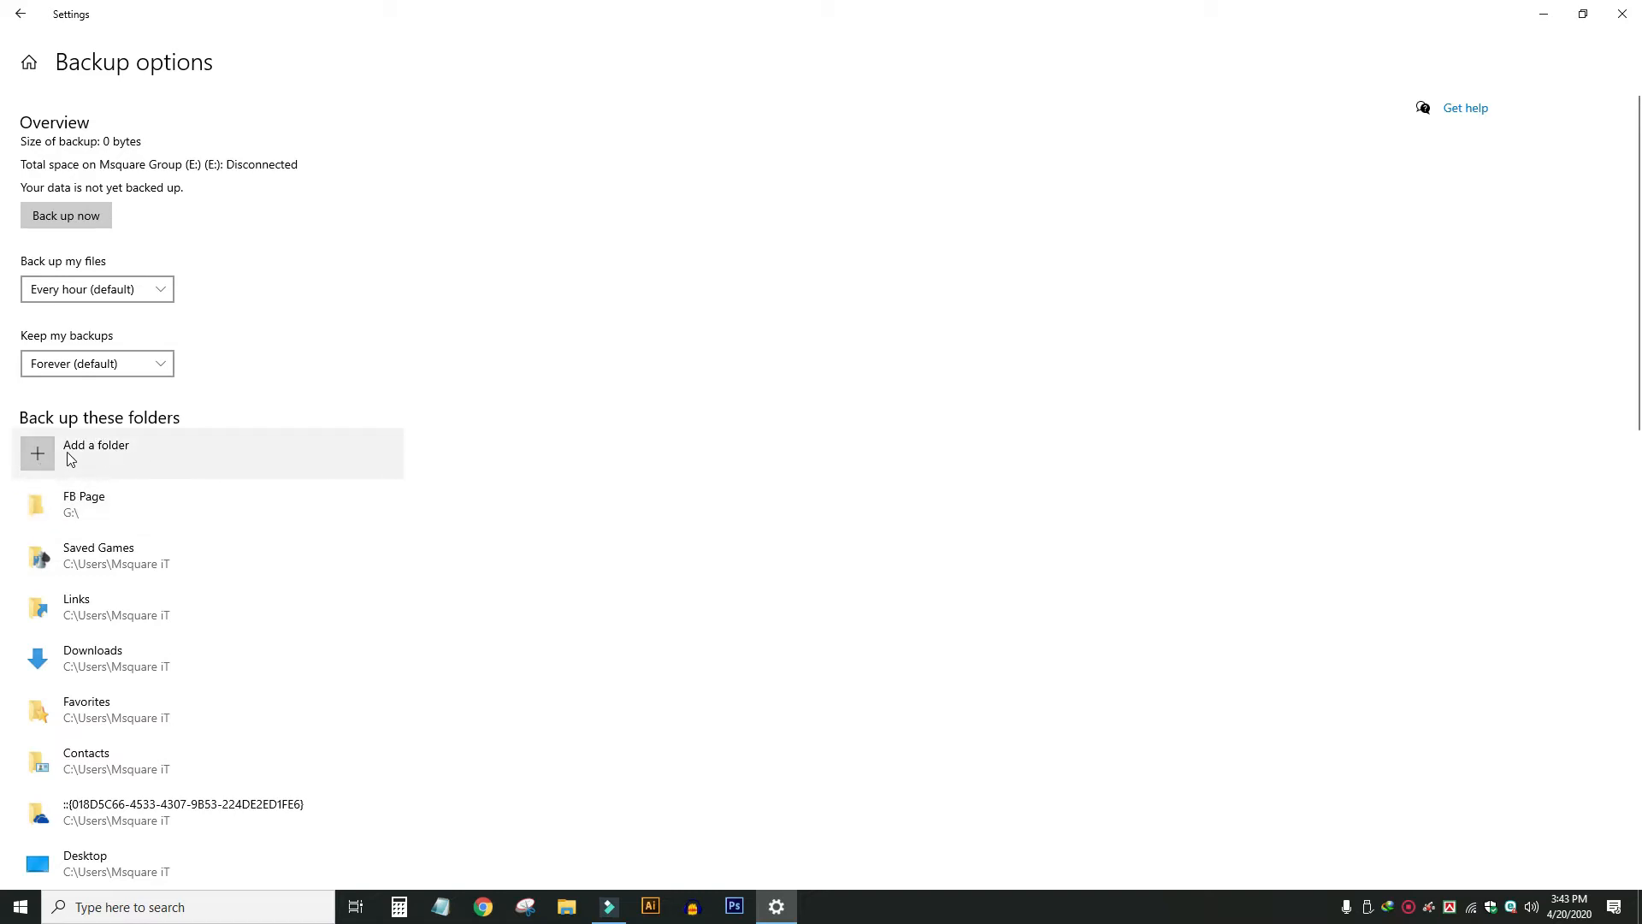
# From the folder picker for adding a backup folder, create a folder named "On going works" on the More (J:) drive
pyautogui.click(44, 450)
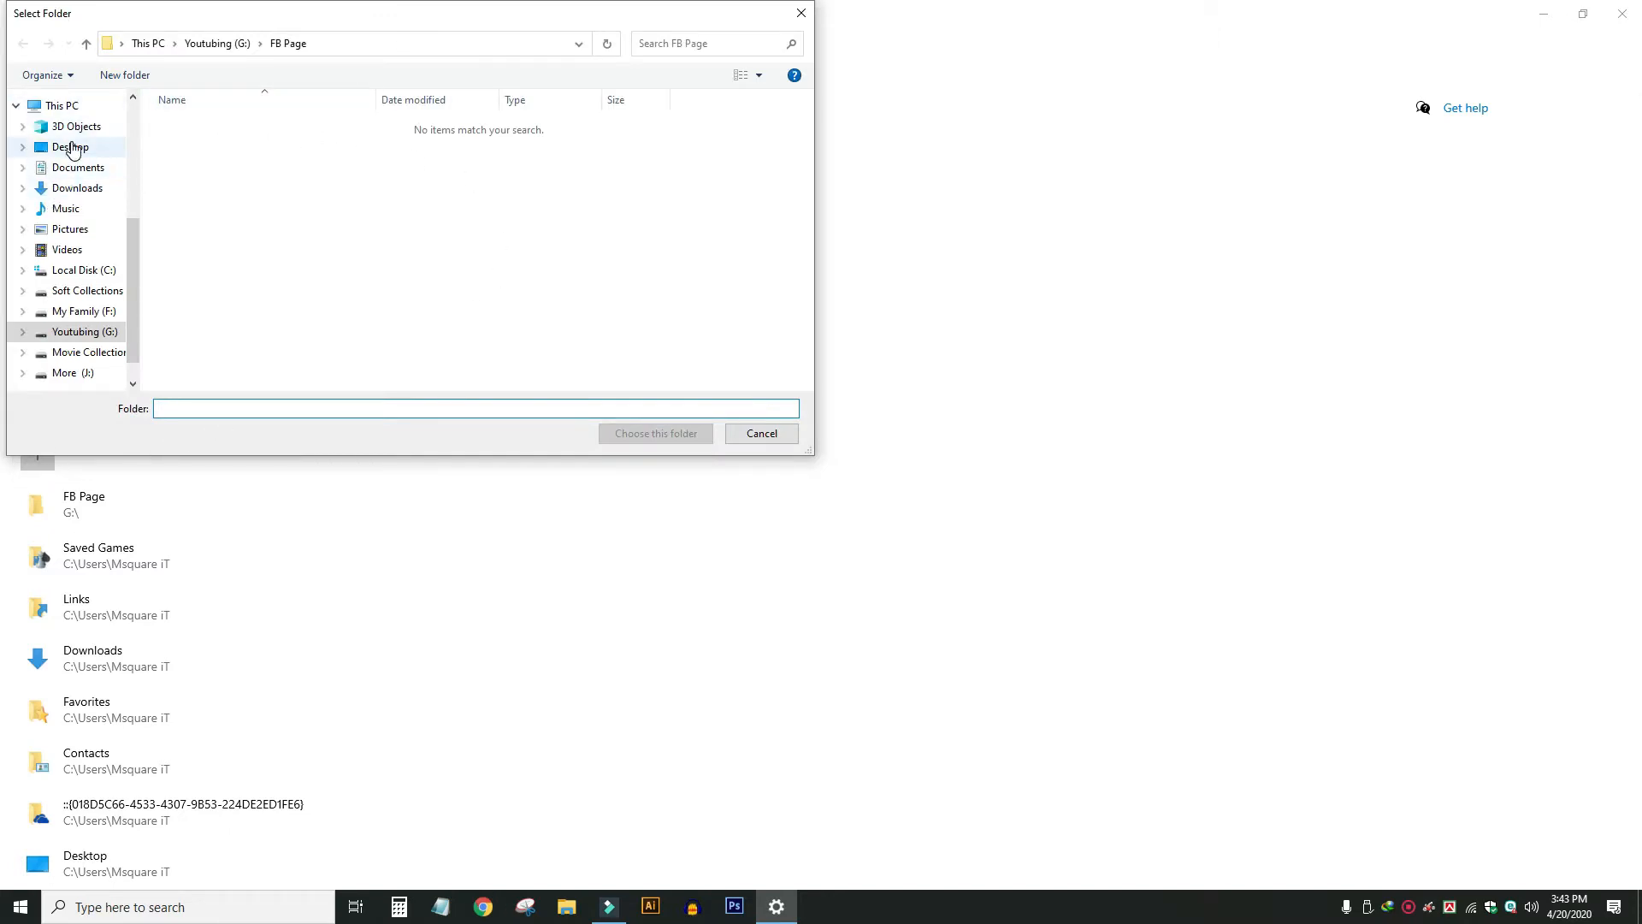
pyautogui.click(60, 105)
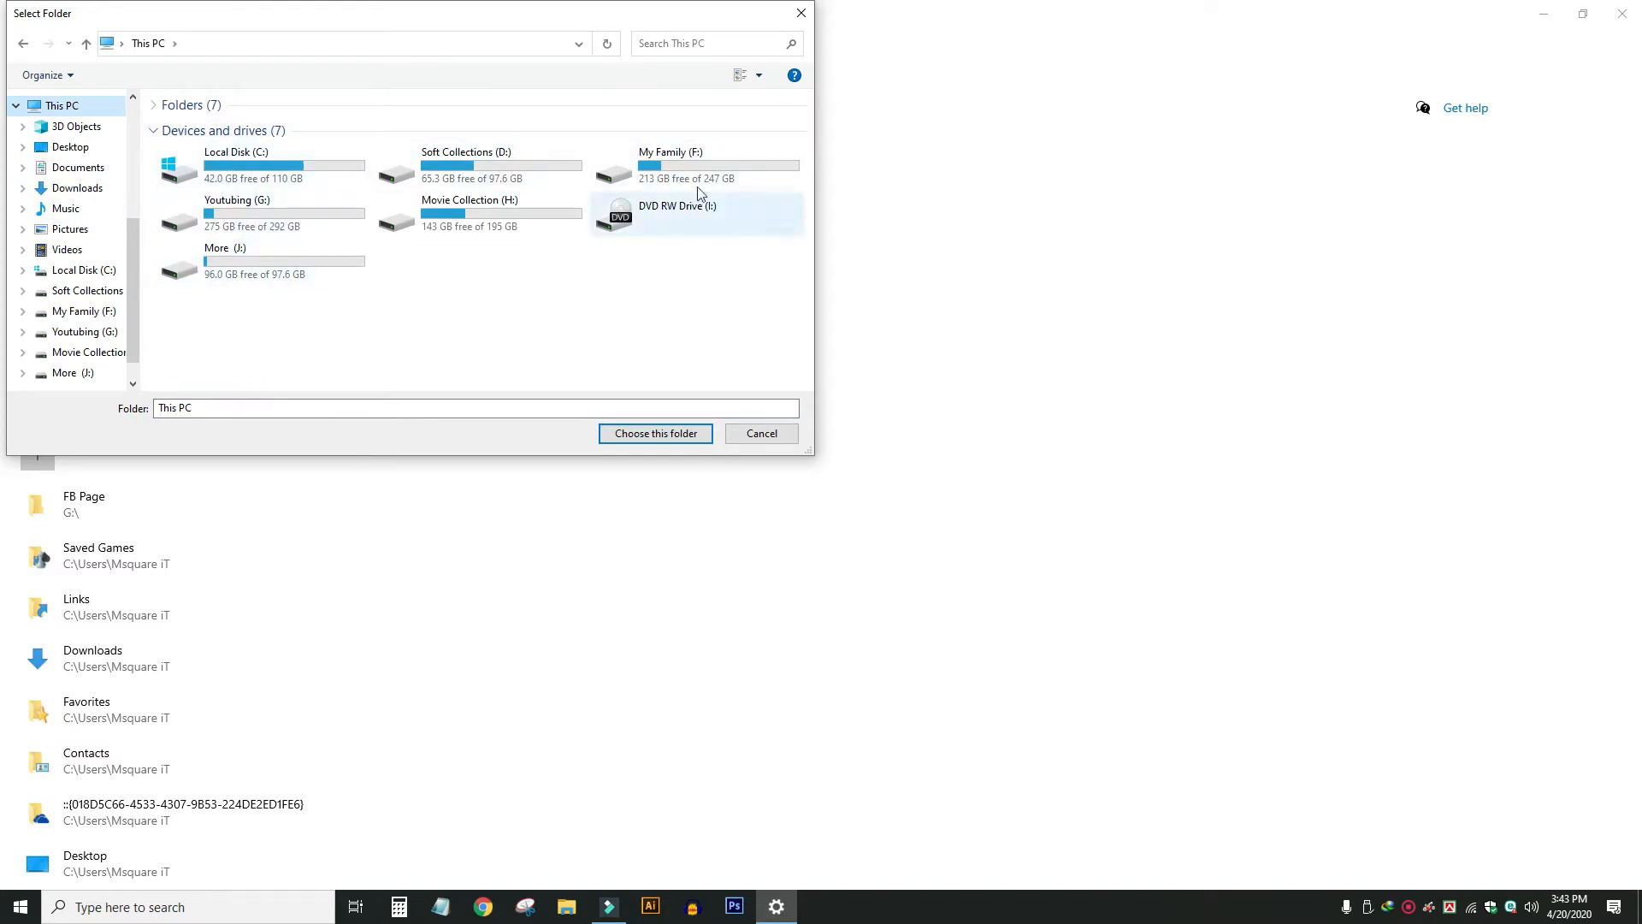
pyautogui.click(663, 171)
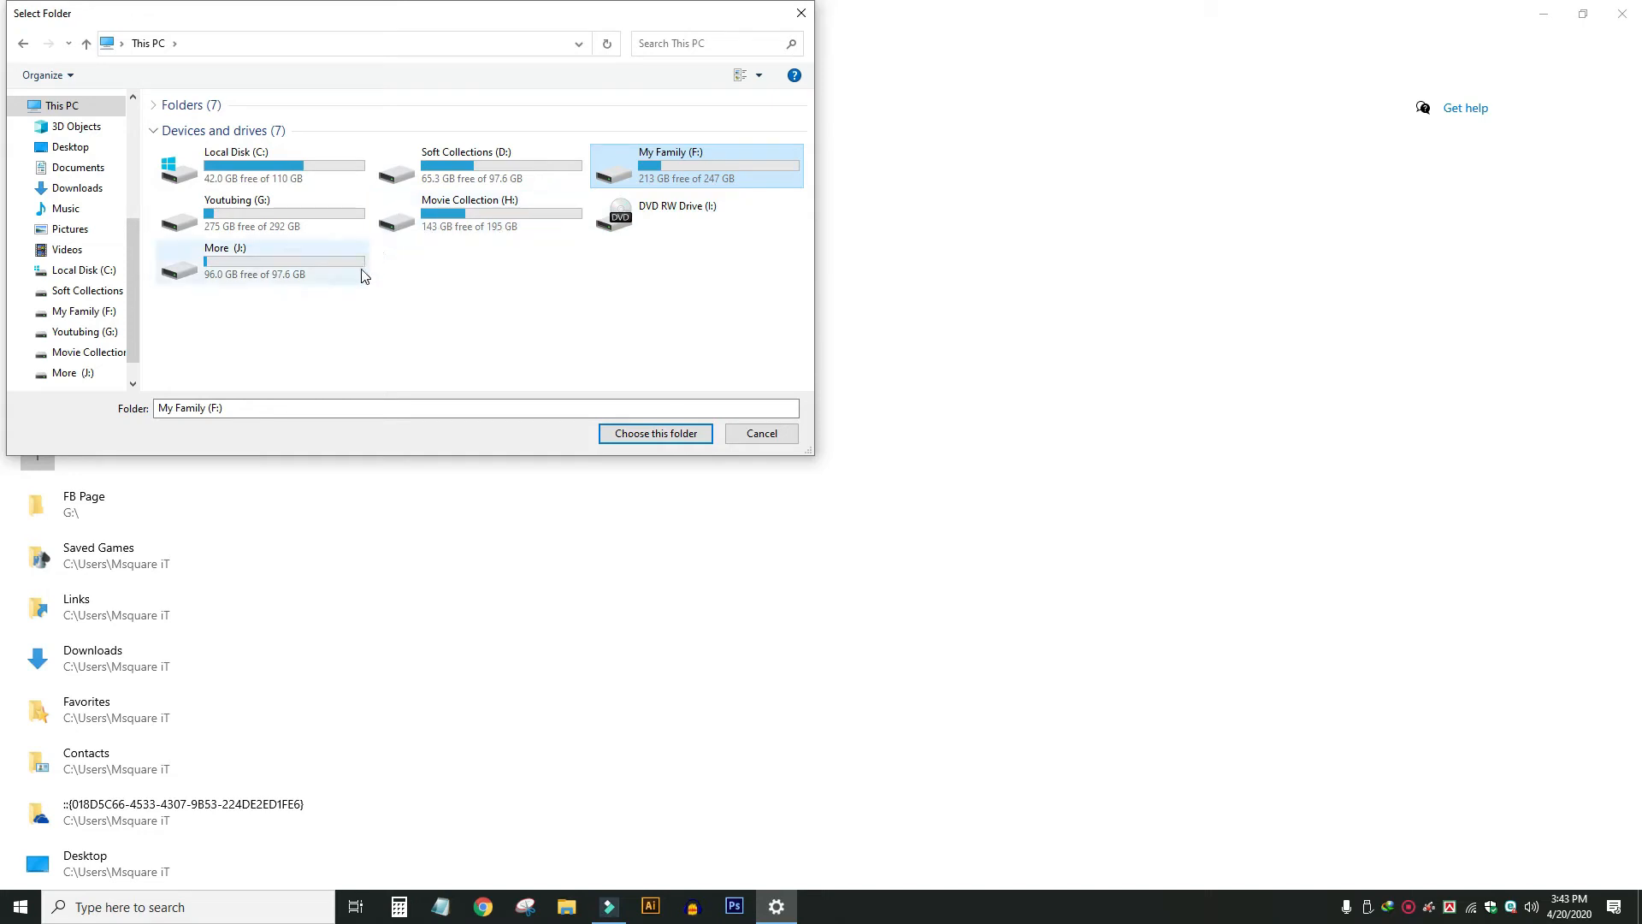
pyautogui.click(244, 259)
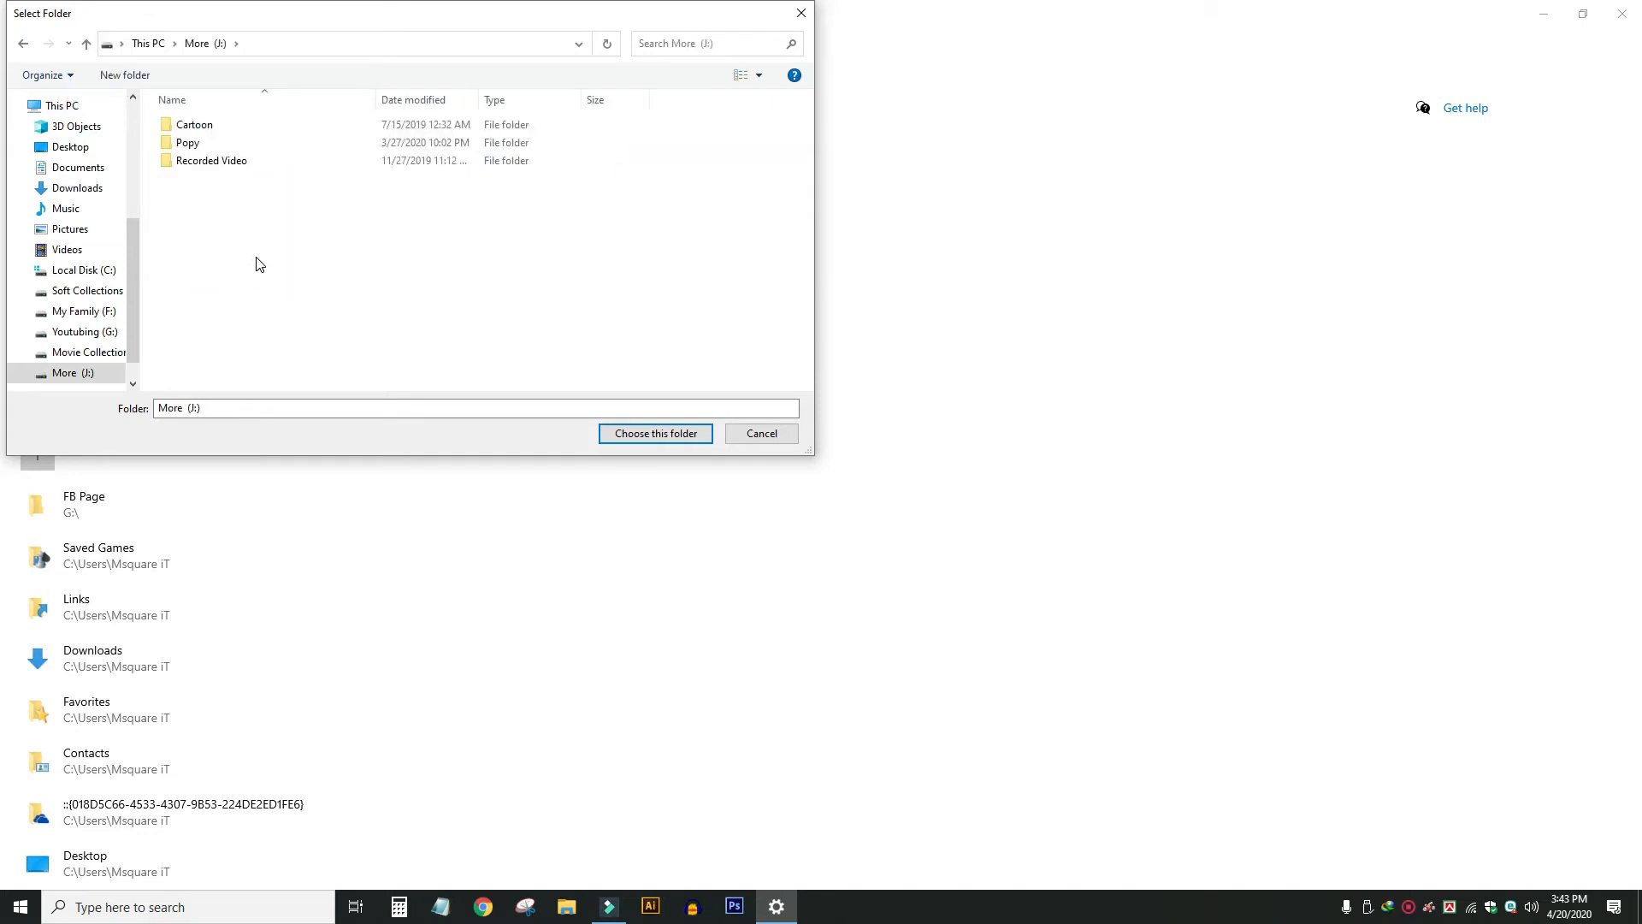
pyautogui.rightClick(261, 252)
pyautogui.moveTo(318, 441)
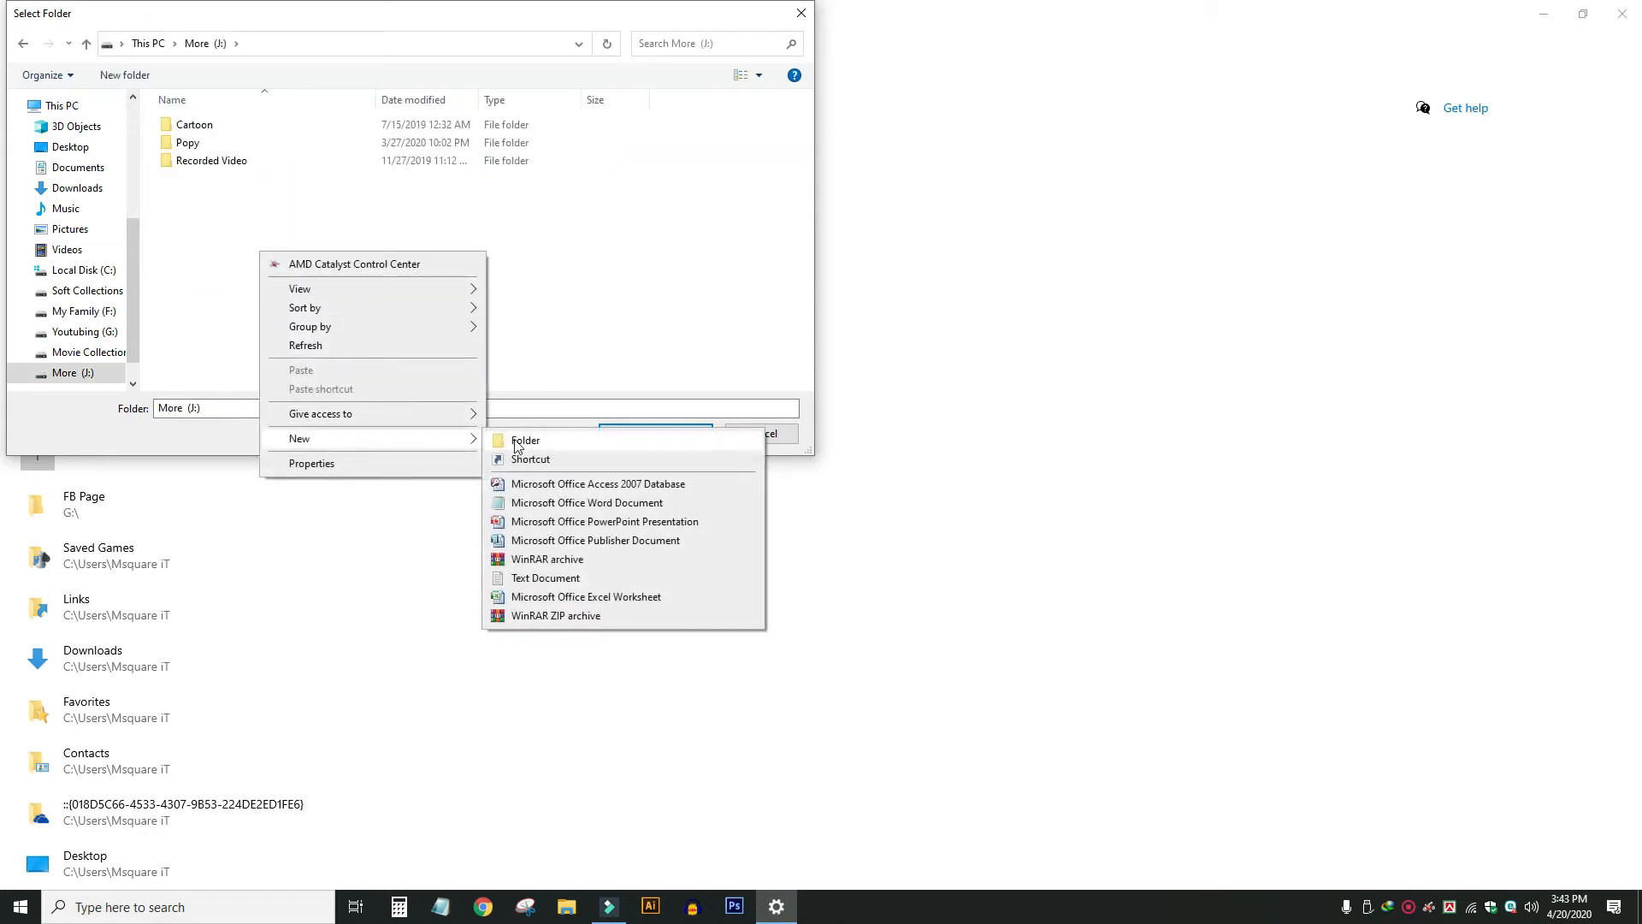
pyautogui.click(515, 428)
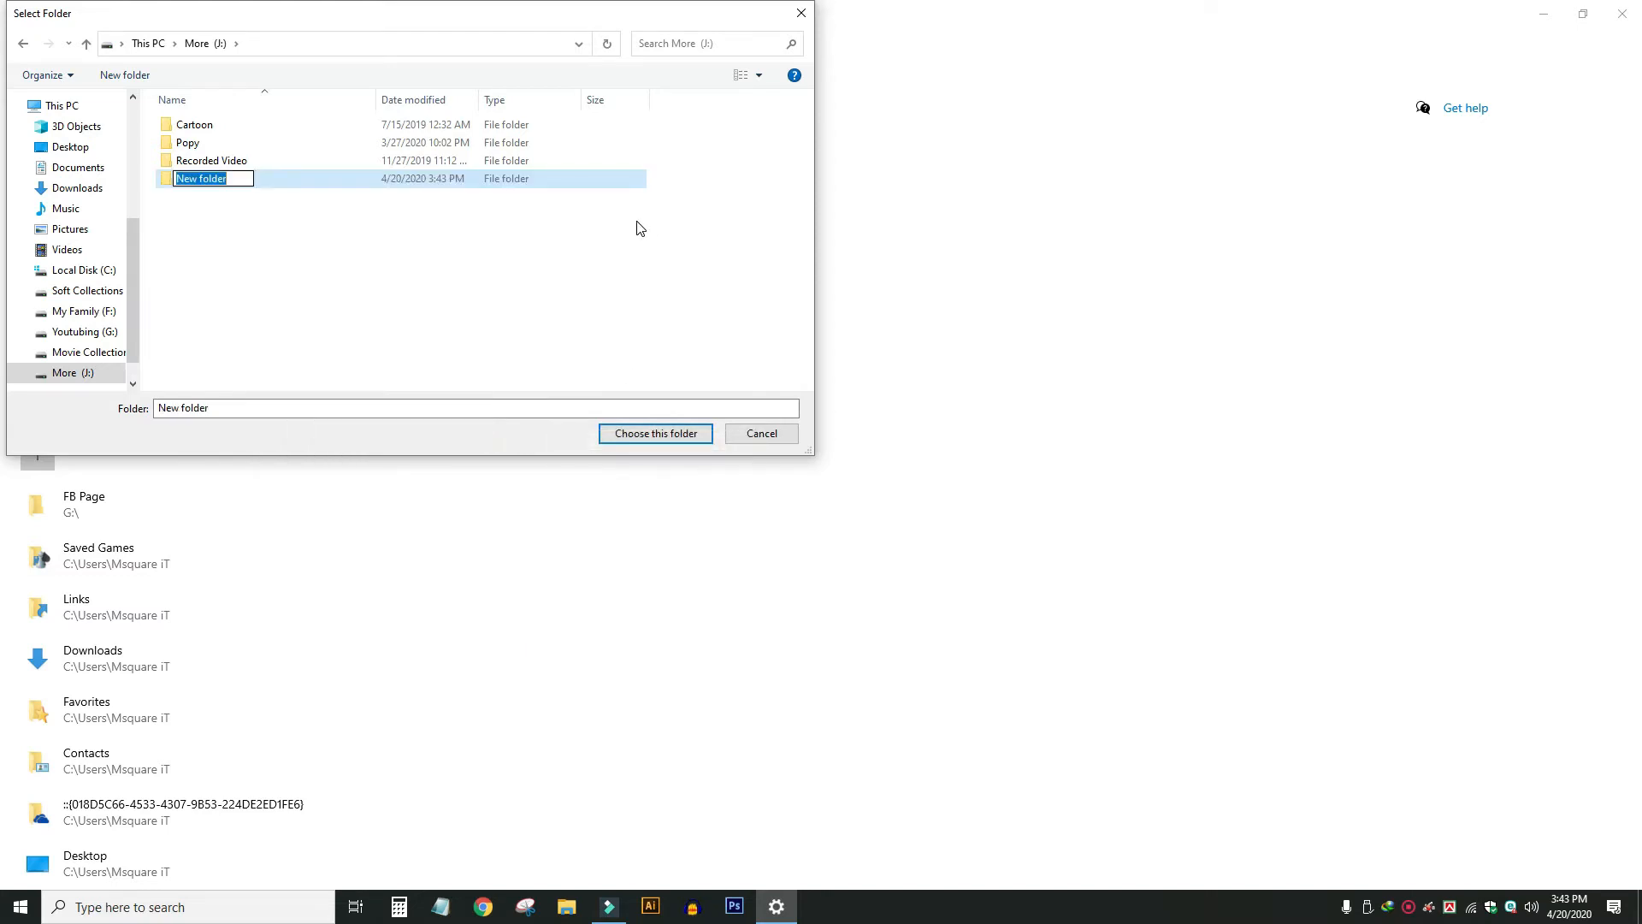
pyautogui.write('On going works')
pyautogui.click(324, 241)
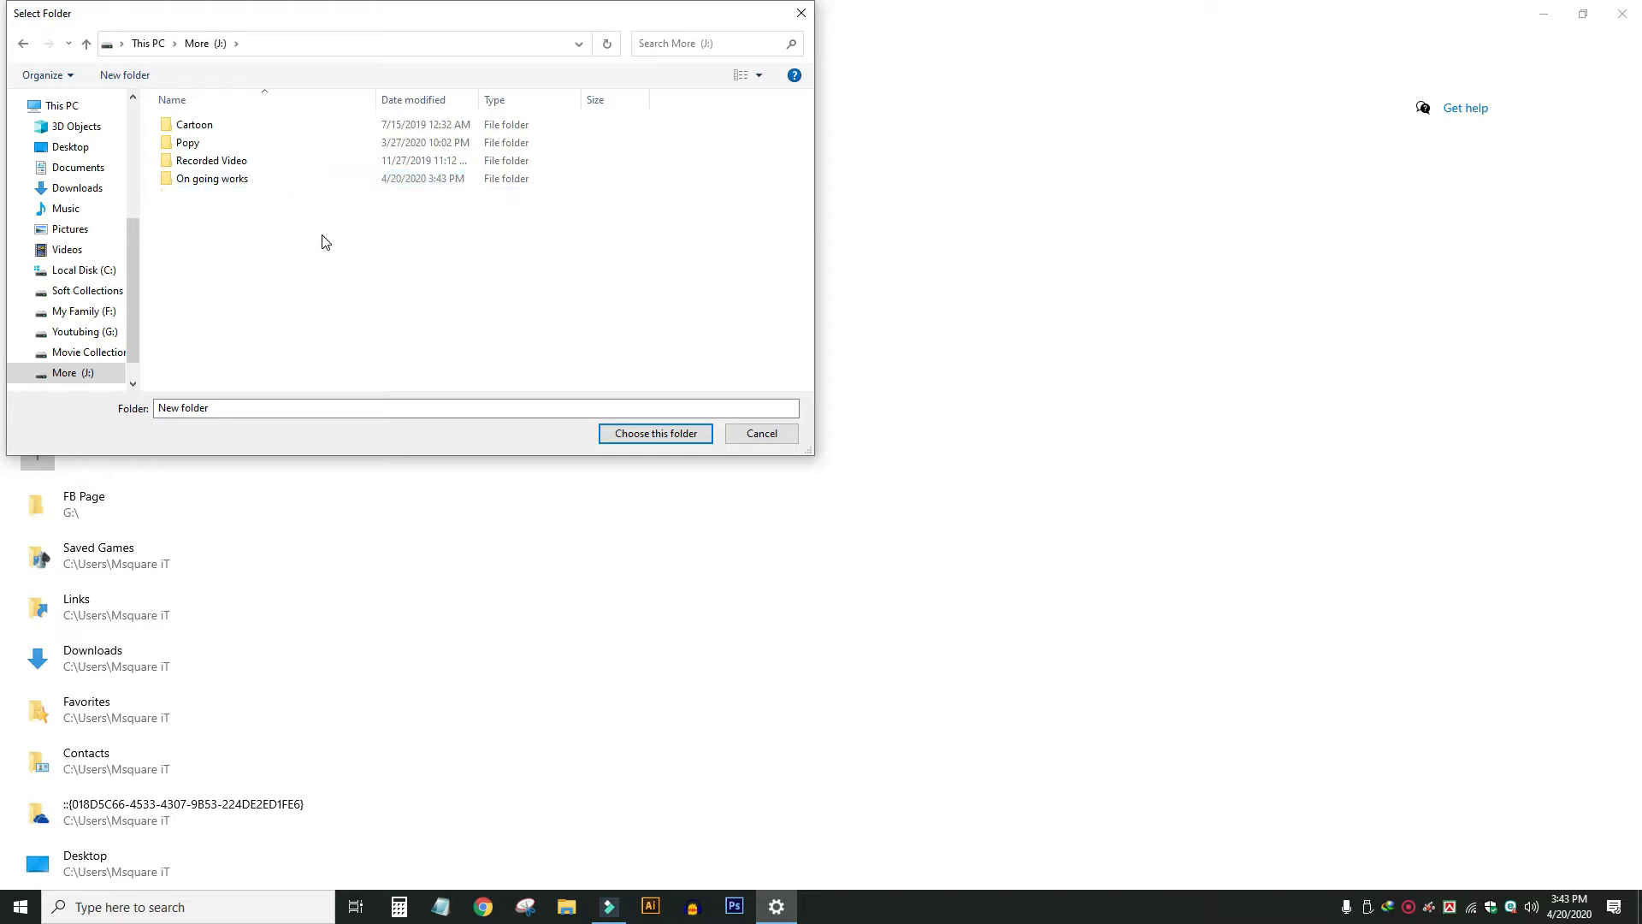
# Create a new Microsoft Office Word document inside the On going works folder and cancel the folder picker
pyautogui.click(168, 184)
pyautogui.doubleClick(168, 184)
pyautogui.rightClick(261, 149)
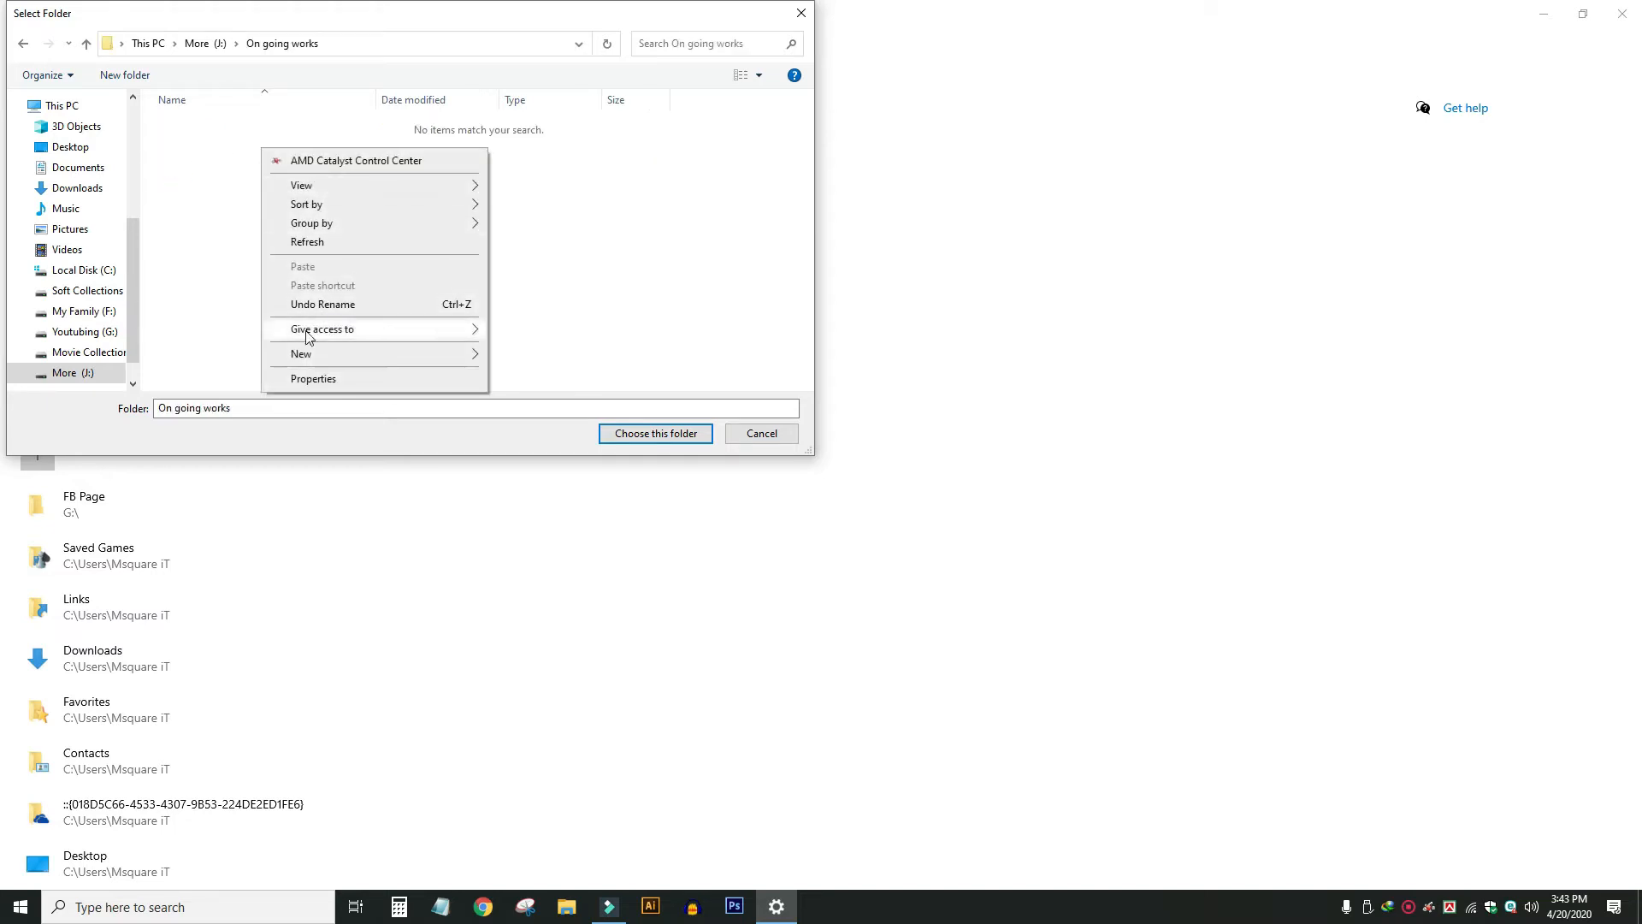
pyautogui.moveTo(332, 360)
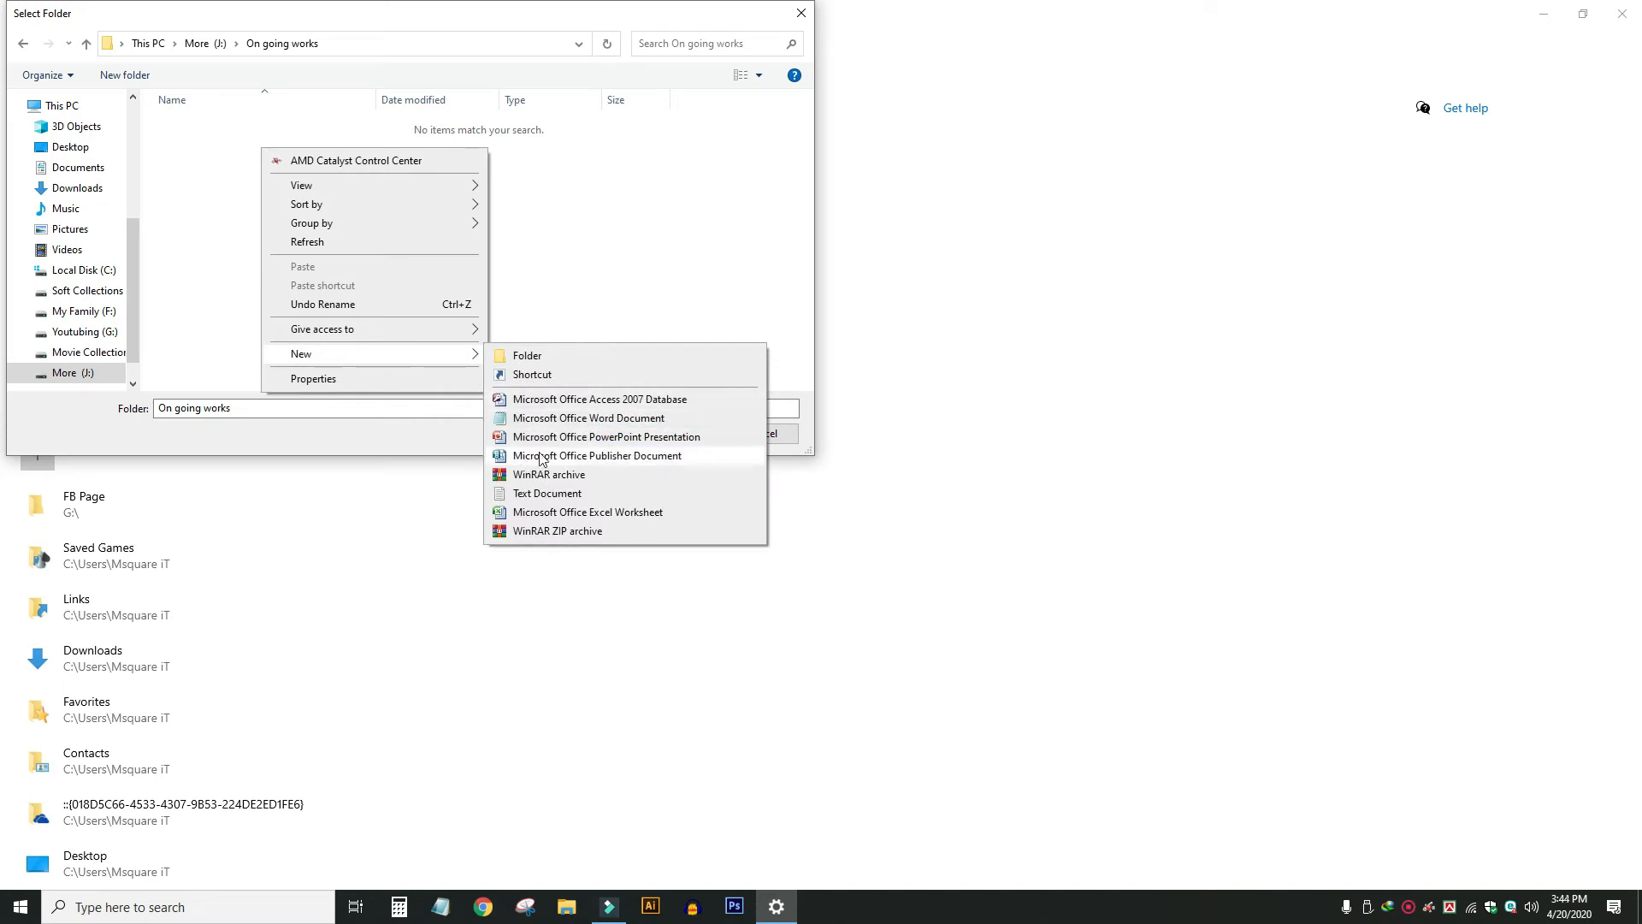
pyautogui.click(552, 421)
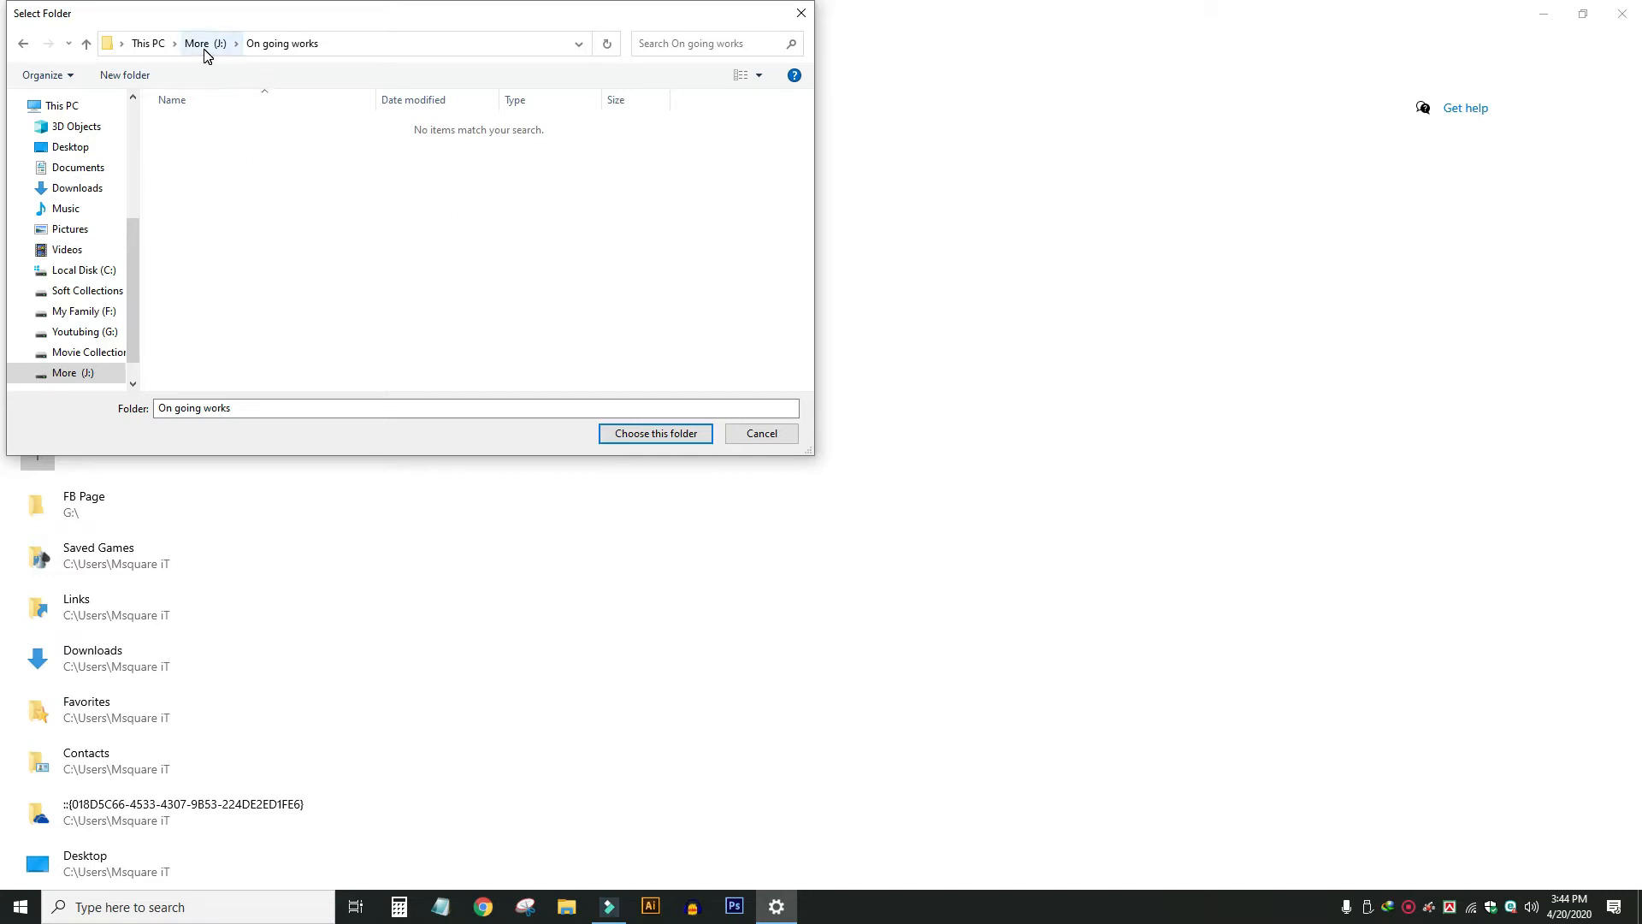
pyautogui.click(764, 436)
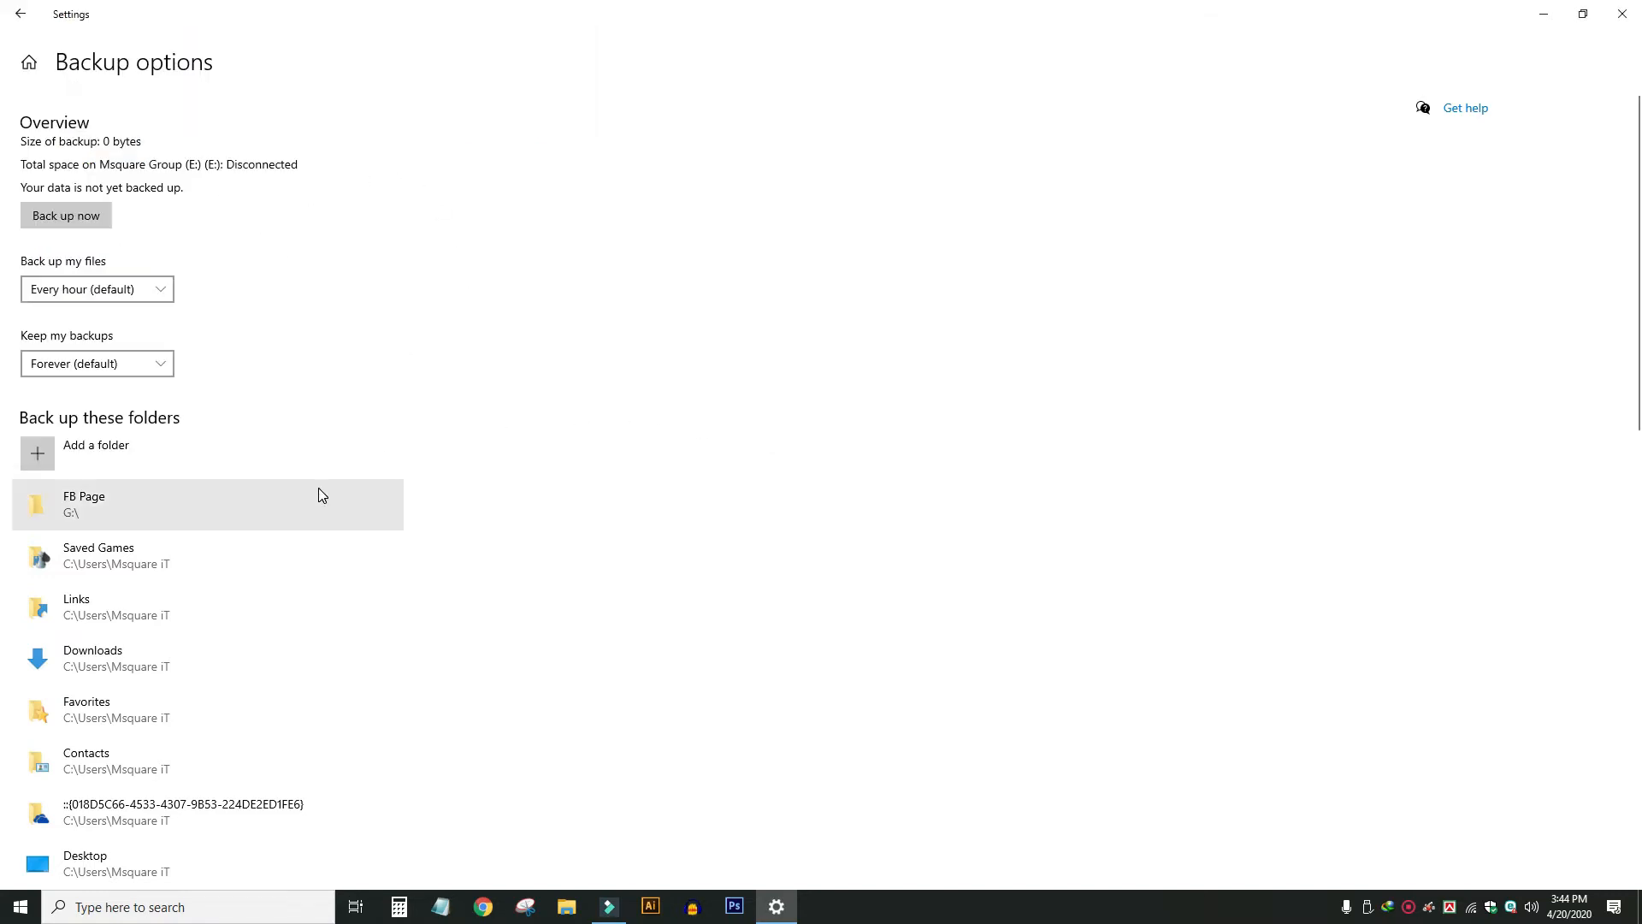
# Minimize Settings and open the On going works folder on the More (J:) drive in File Explorer
pyautogui.click(1548, 17)
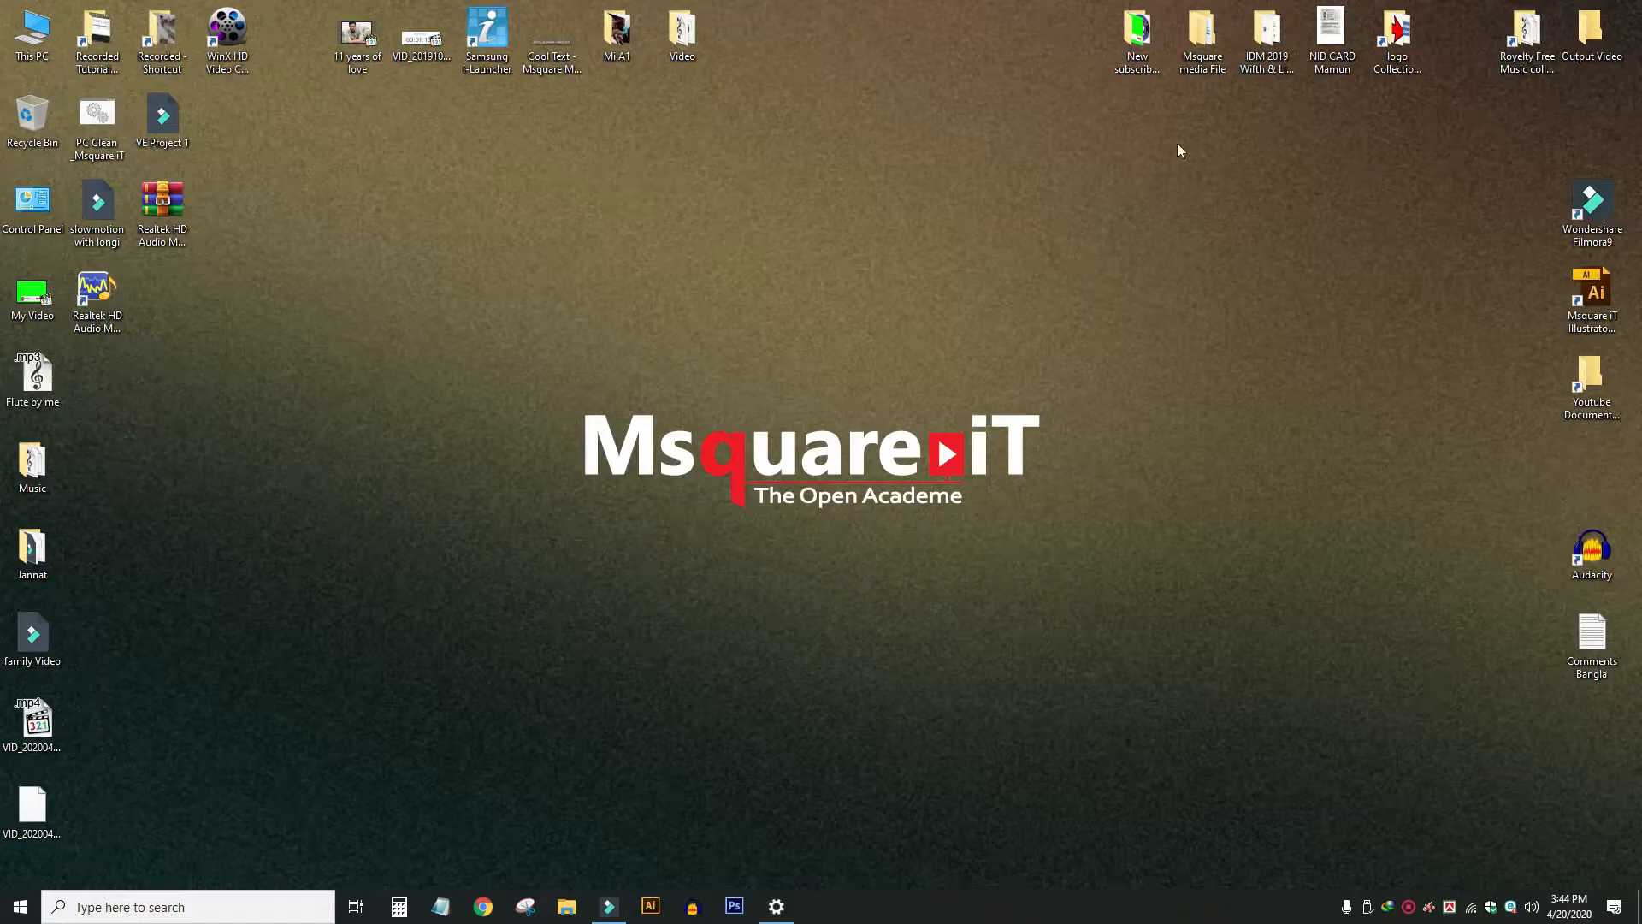
pyautogui.doubleClick(34, 34)
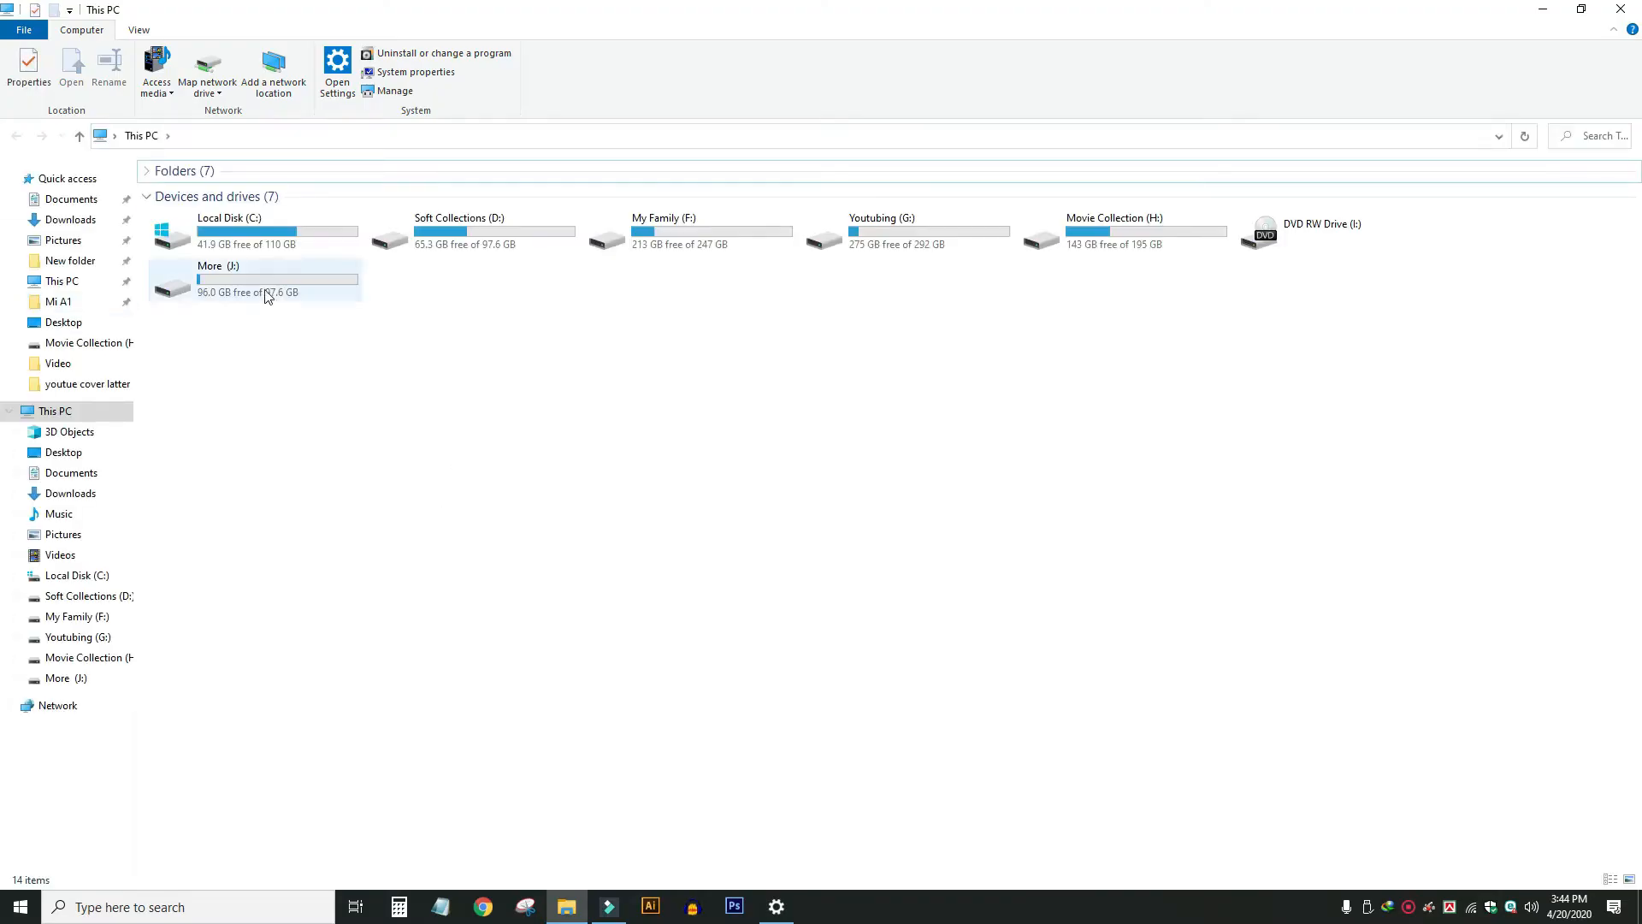
pyautogui.doubleClick(253, 285)
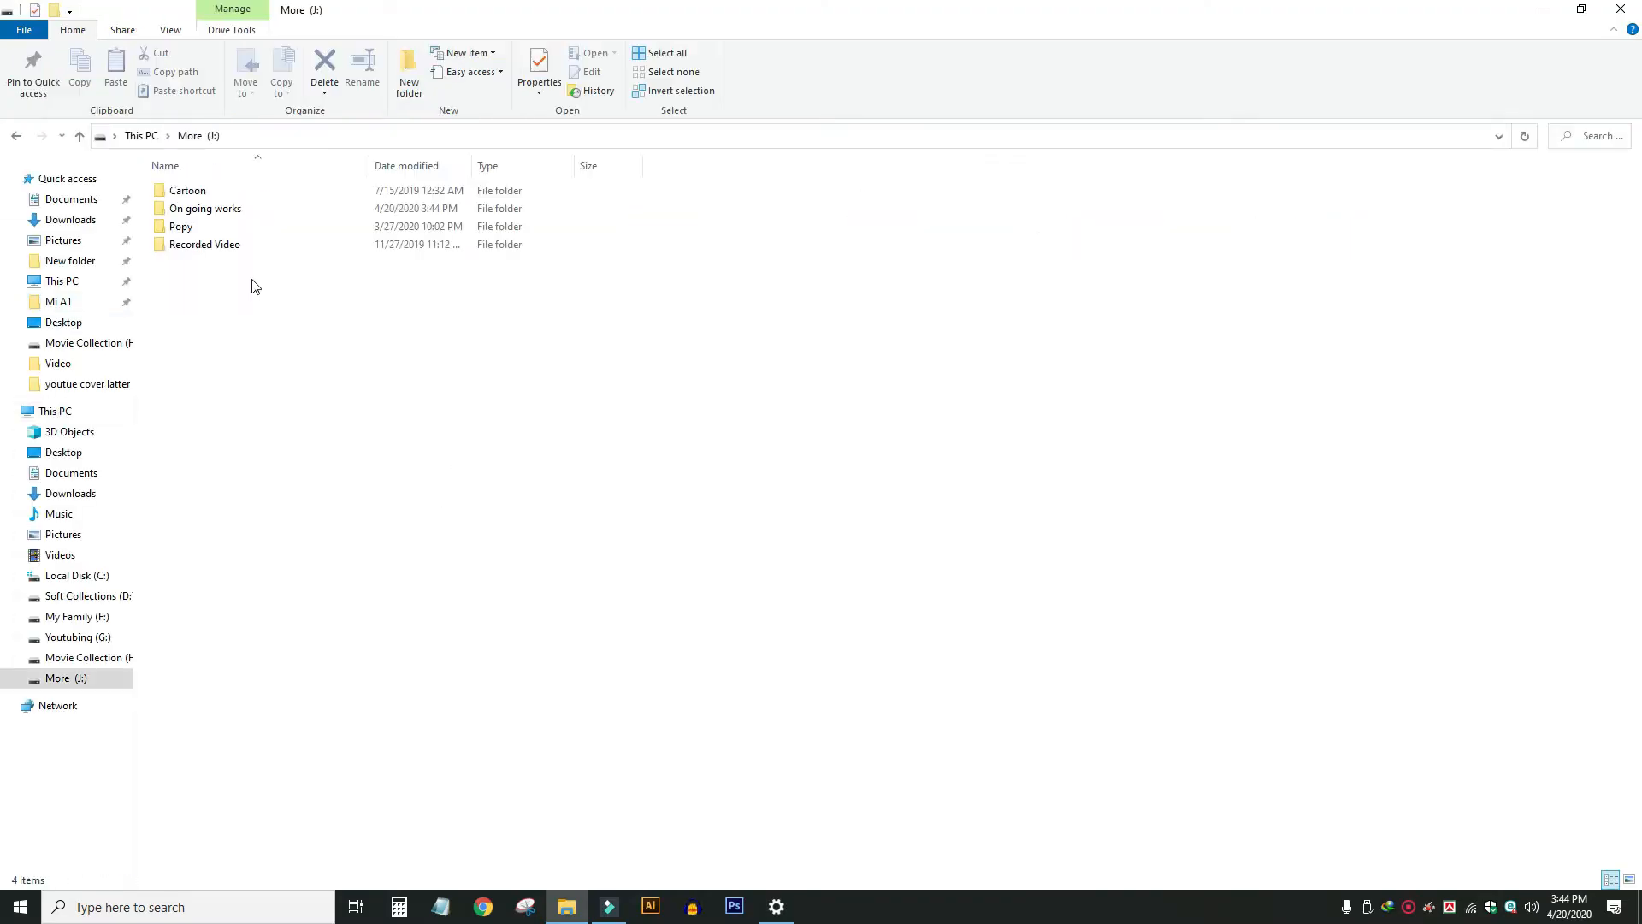
pyautogui.click(196, 215)
pyautogui.doubleClick(220, 214)
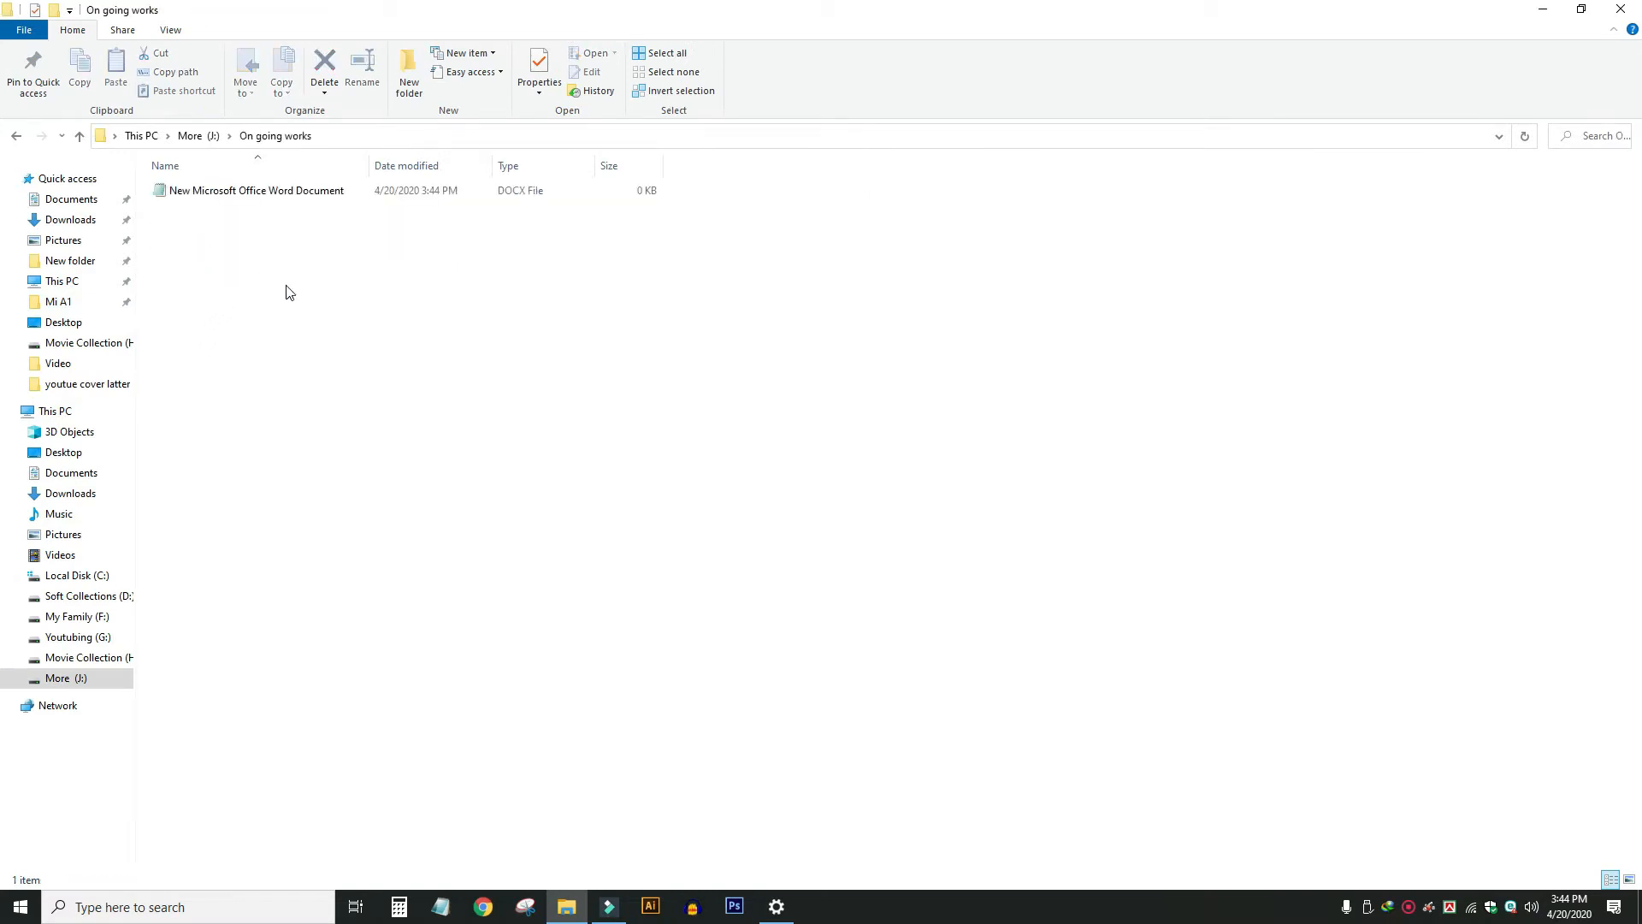
# Write "this my backup folder" in the new Word document file, save and close it, and refresh the folder
pyautogui.click(220, 198)
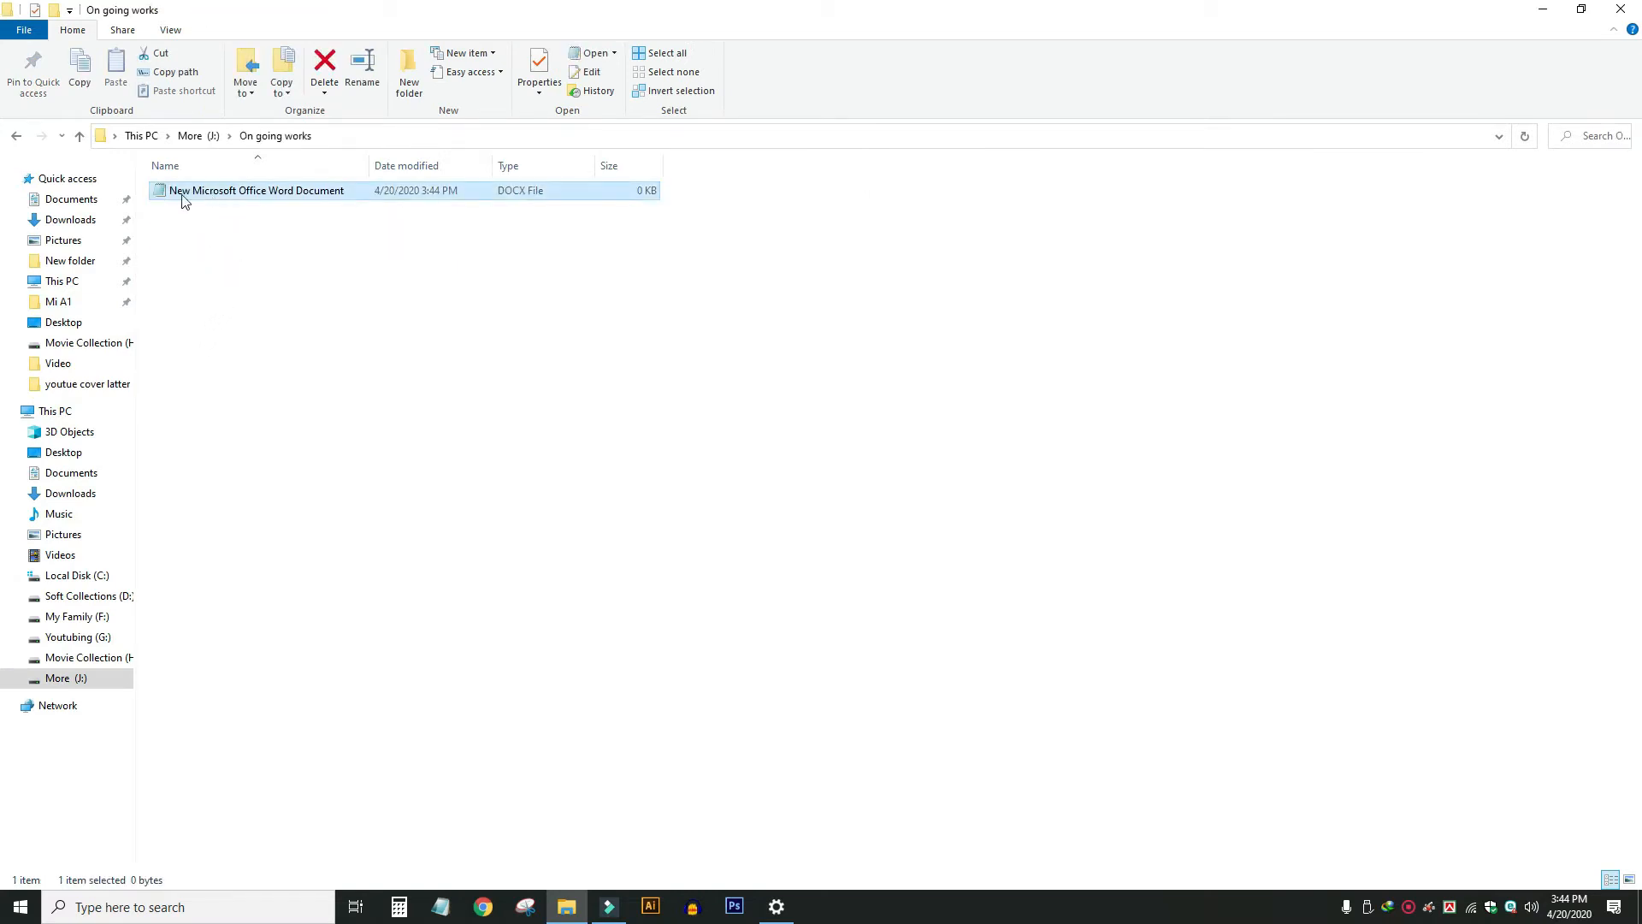
pyautogui.doubleClick(226, 192)
pyautogui.write('this my backup folder')
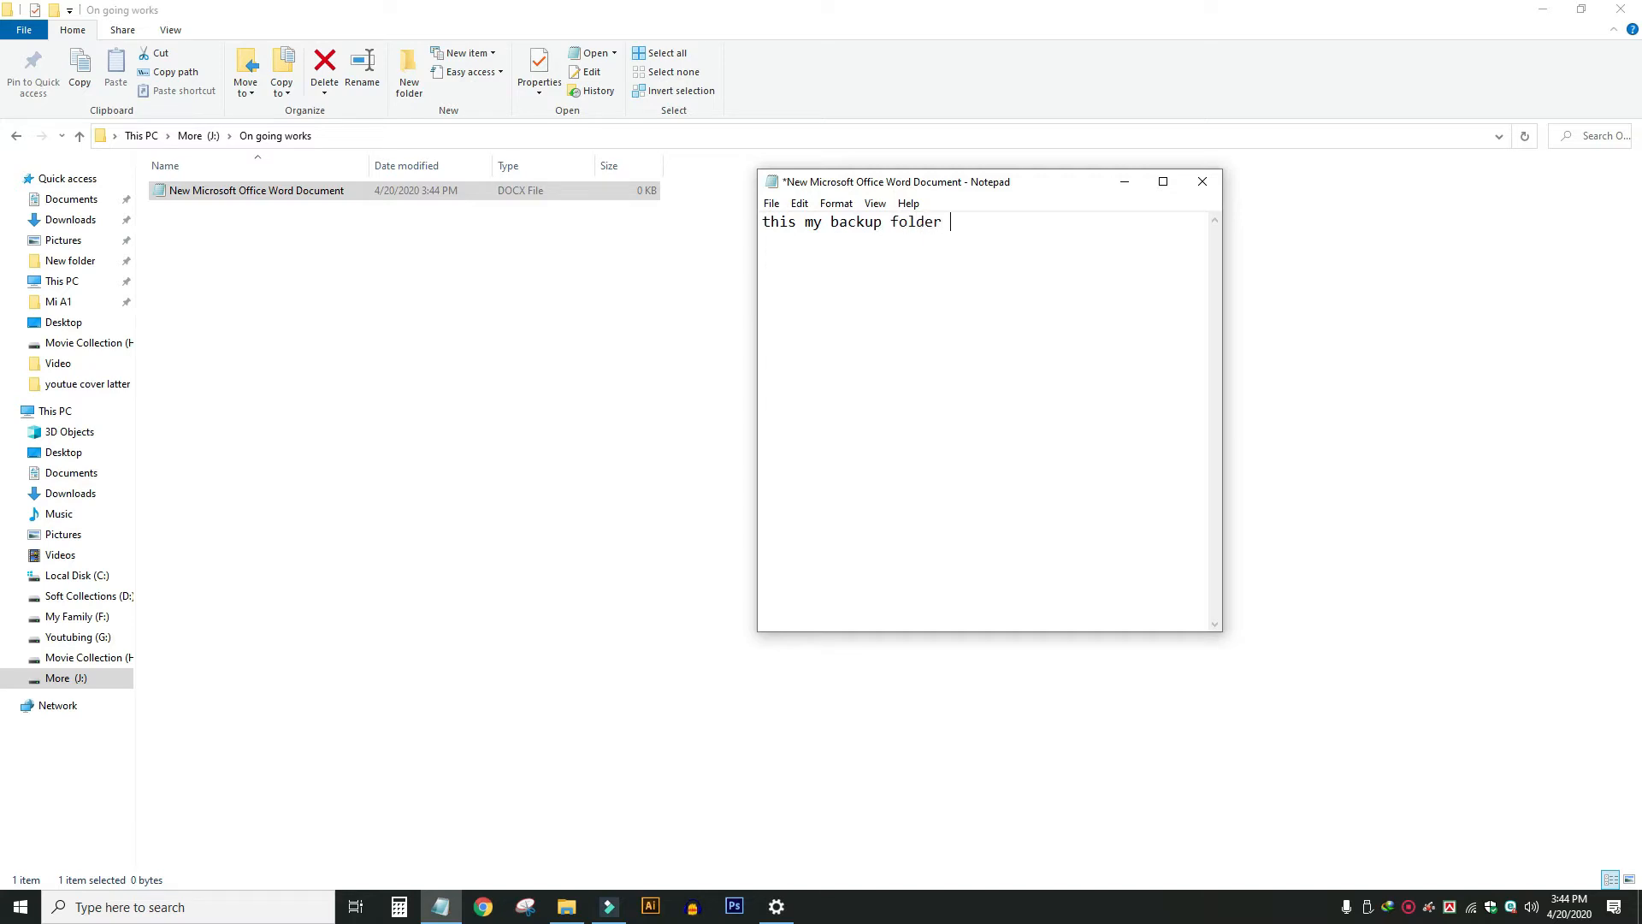
pyautogui.click(772, 203)
pyautogui.click(804, 280)
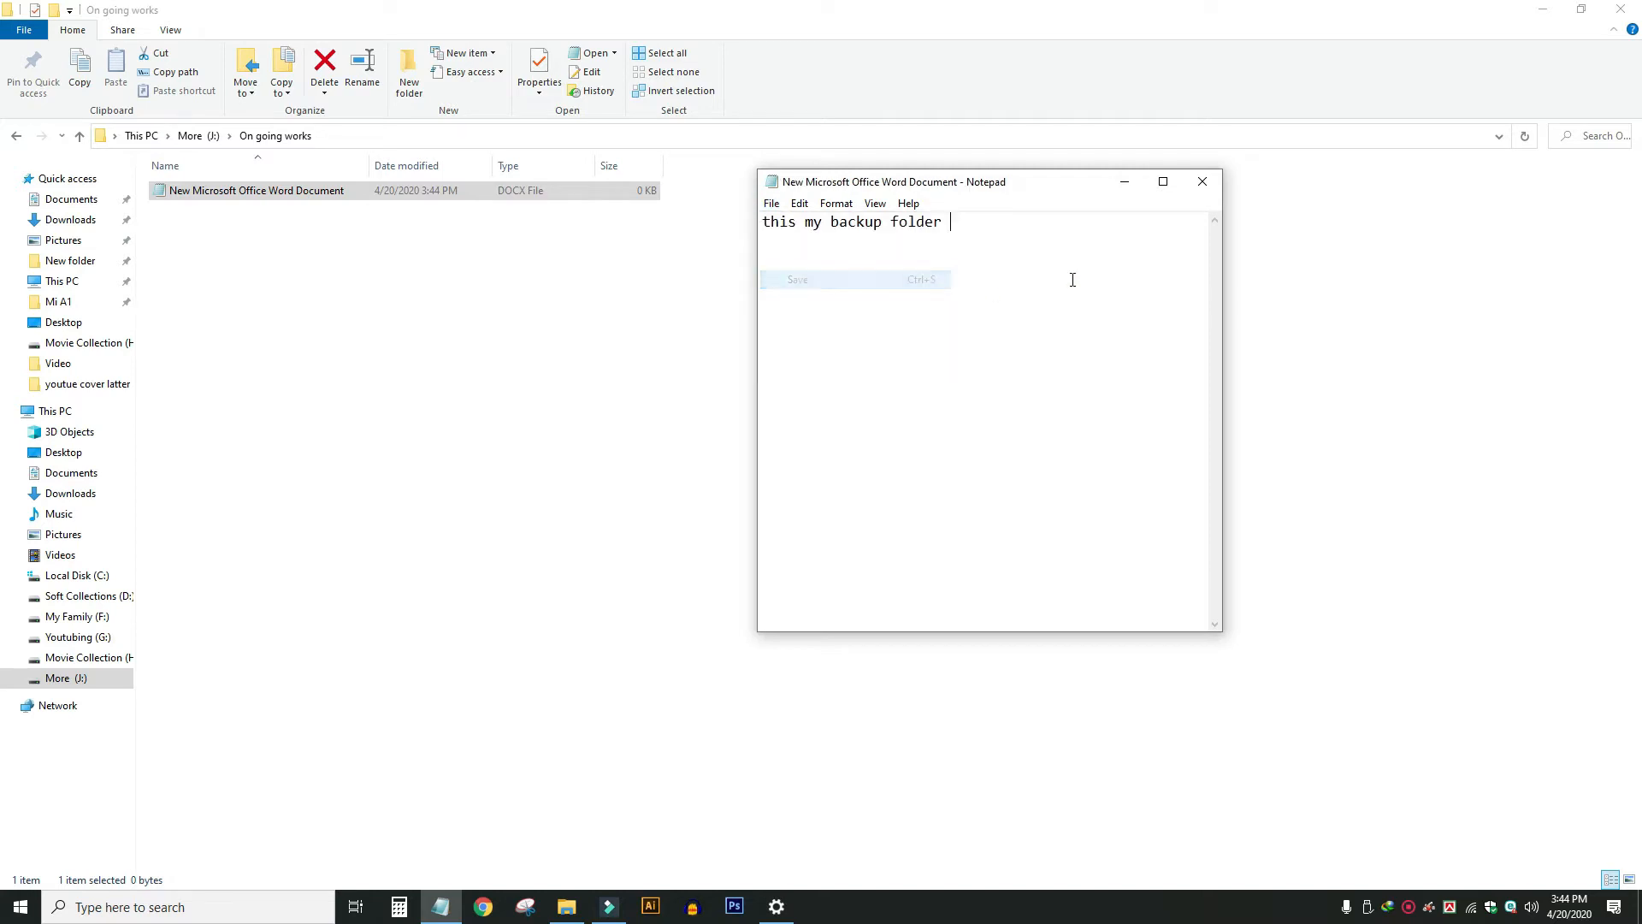
pyautogui.click(1202, 183)
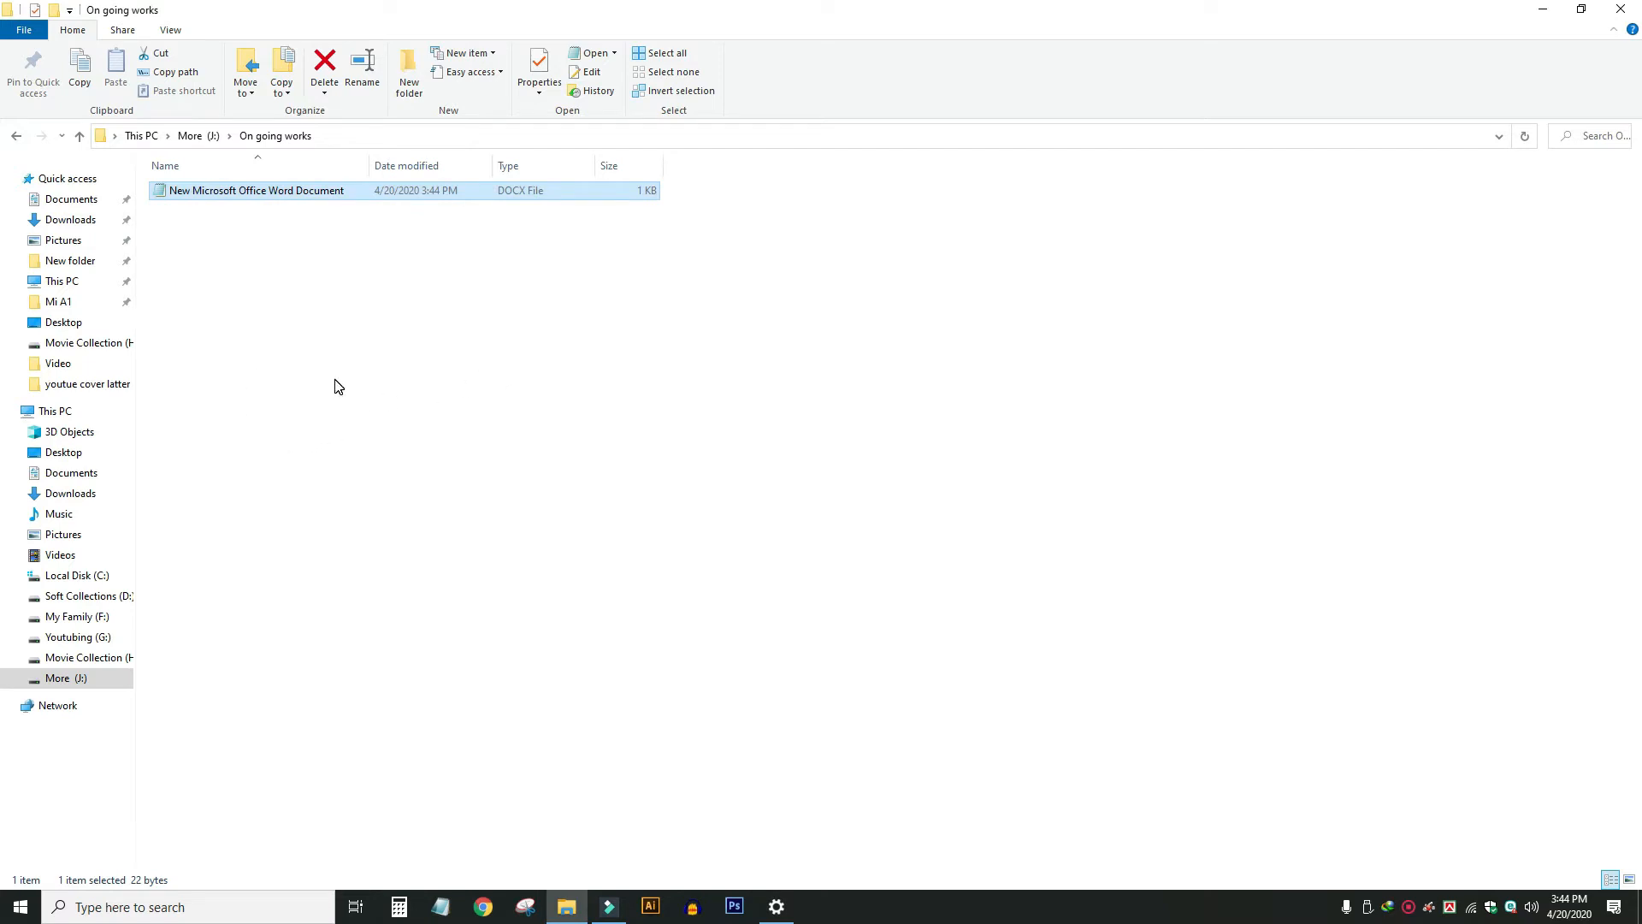
pyautogui.rightClick(329, 314)
pyautogui.click(389, 410)
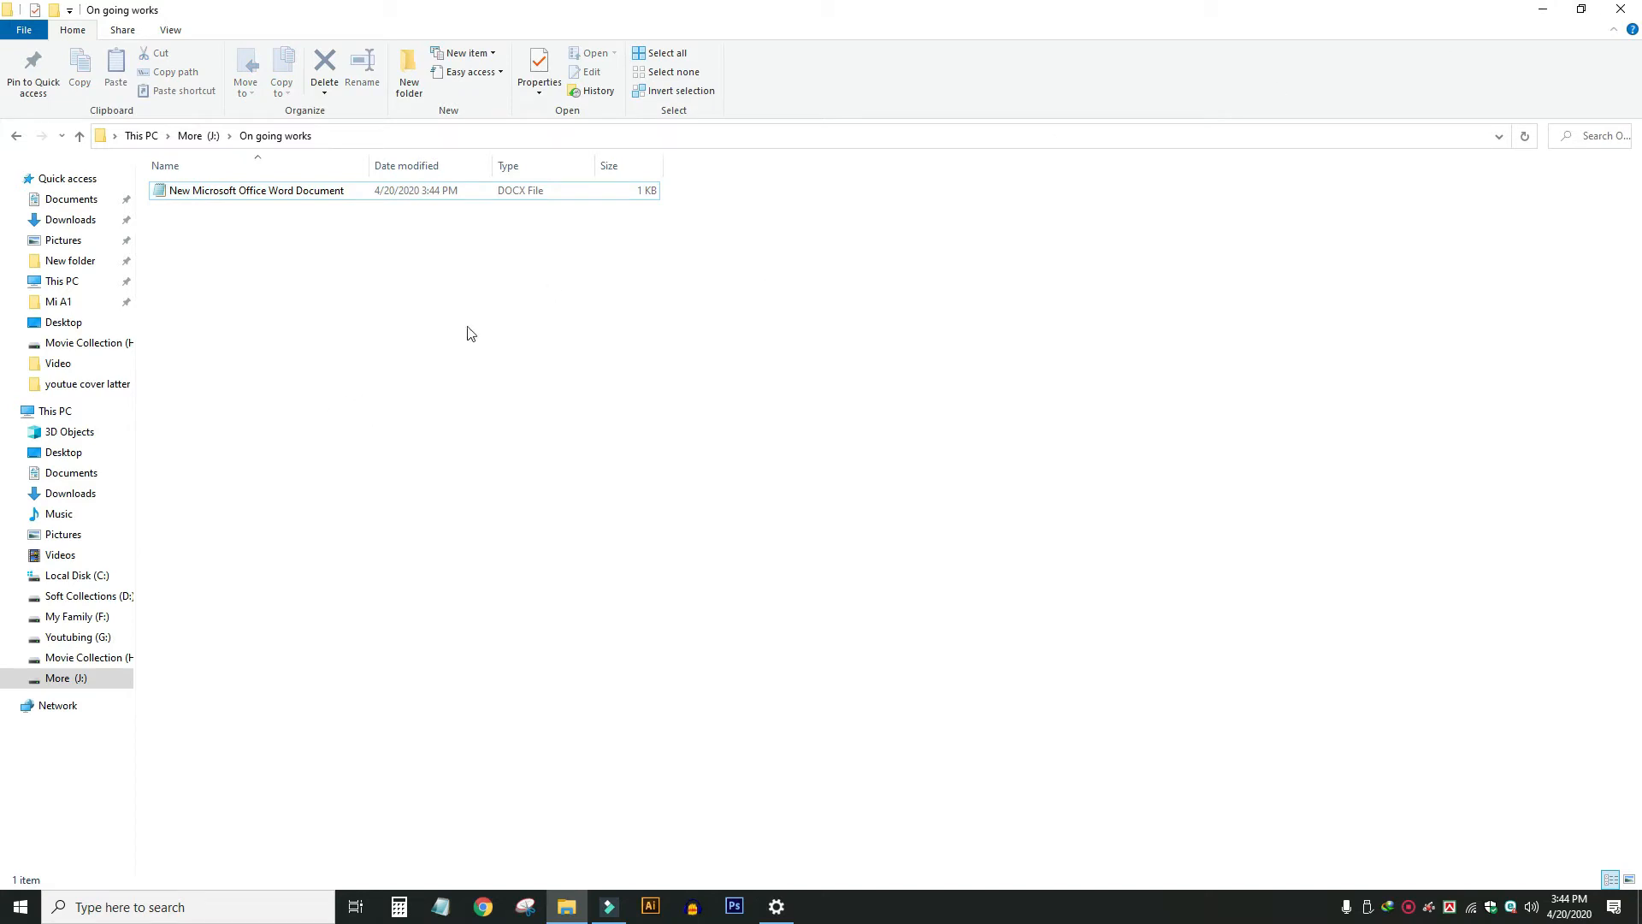
# Return to the More (J:) drive, look over its folders and close the File Explorer window
pyautogui.click(17, 136)
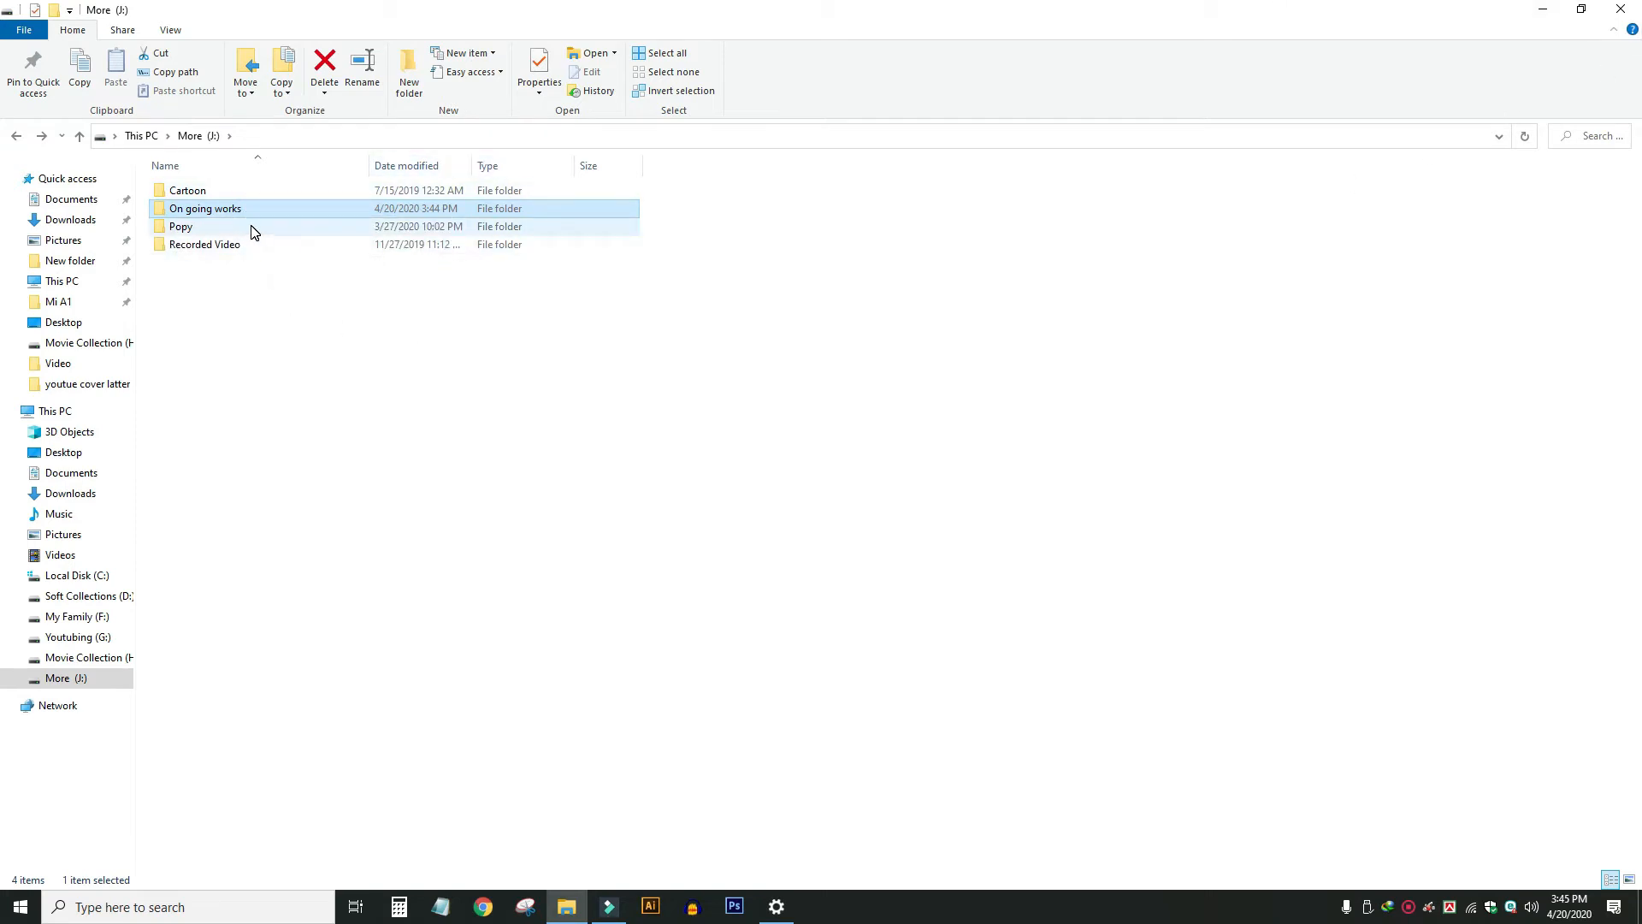
pyautogui.click(188, 196)
pyautogui.click(186, 229)
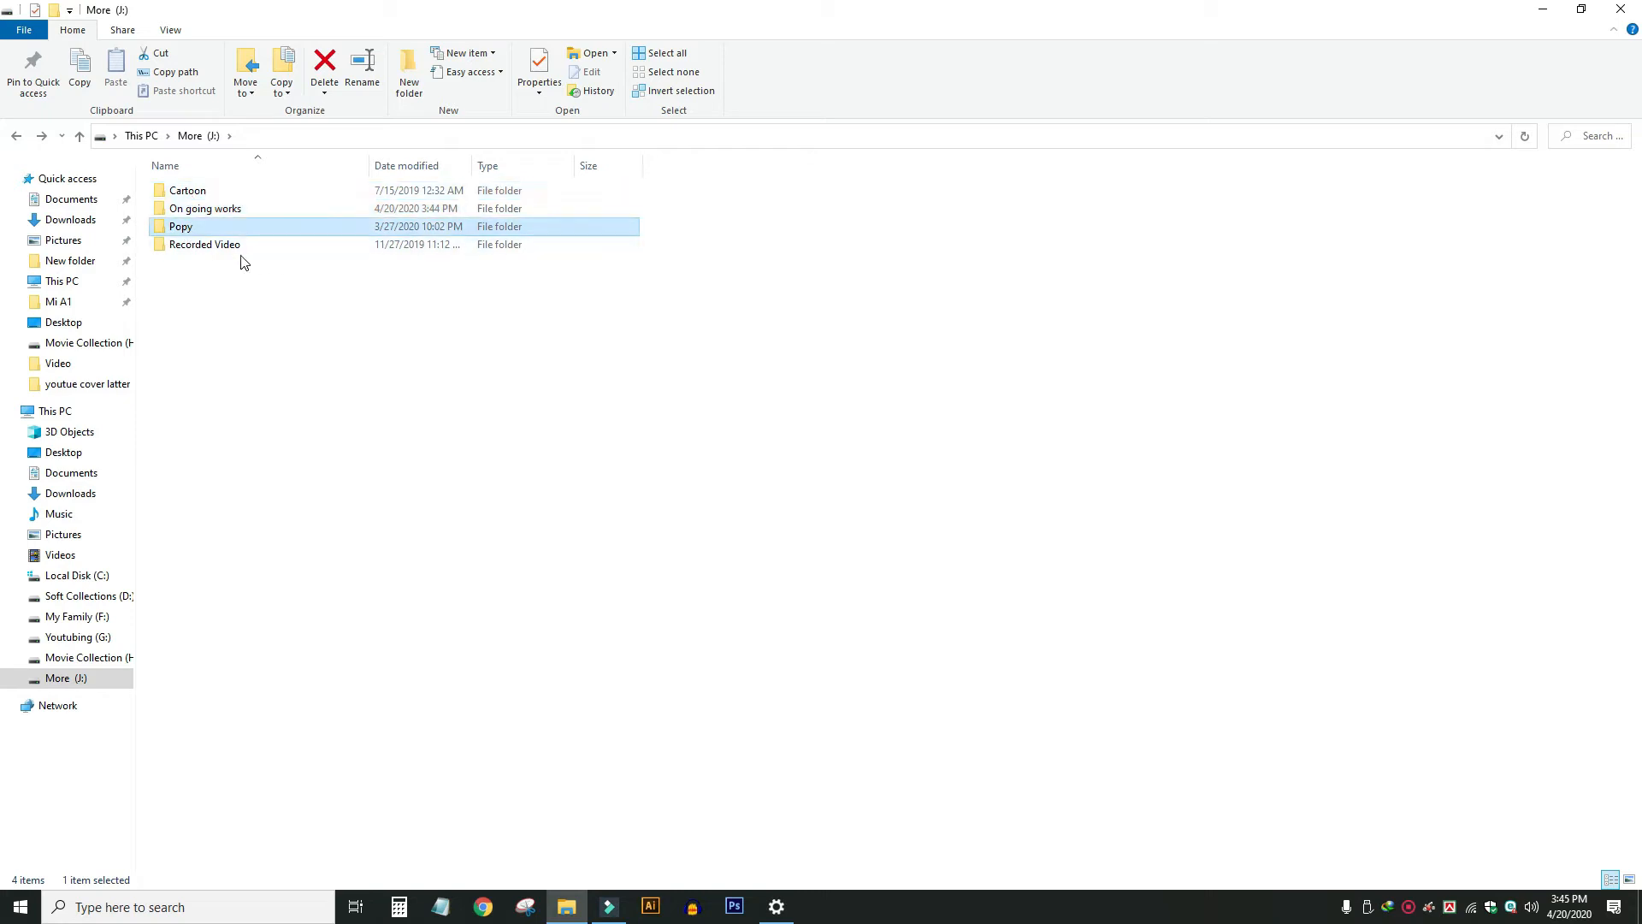
pyautogui.click(201, 212)
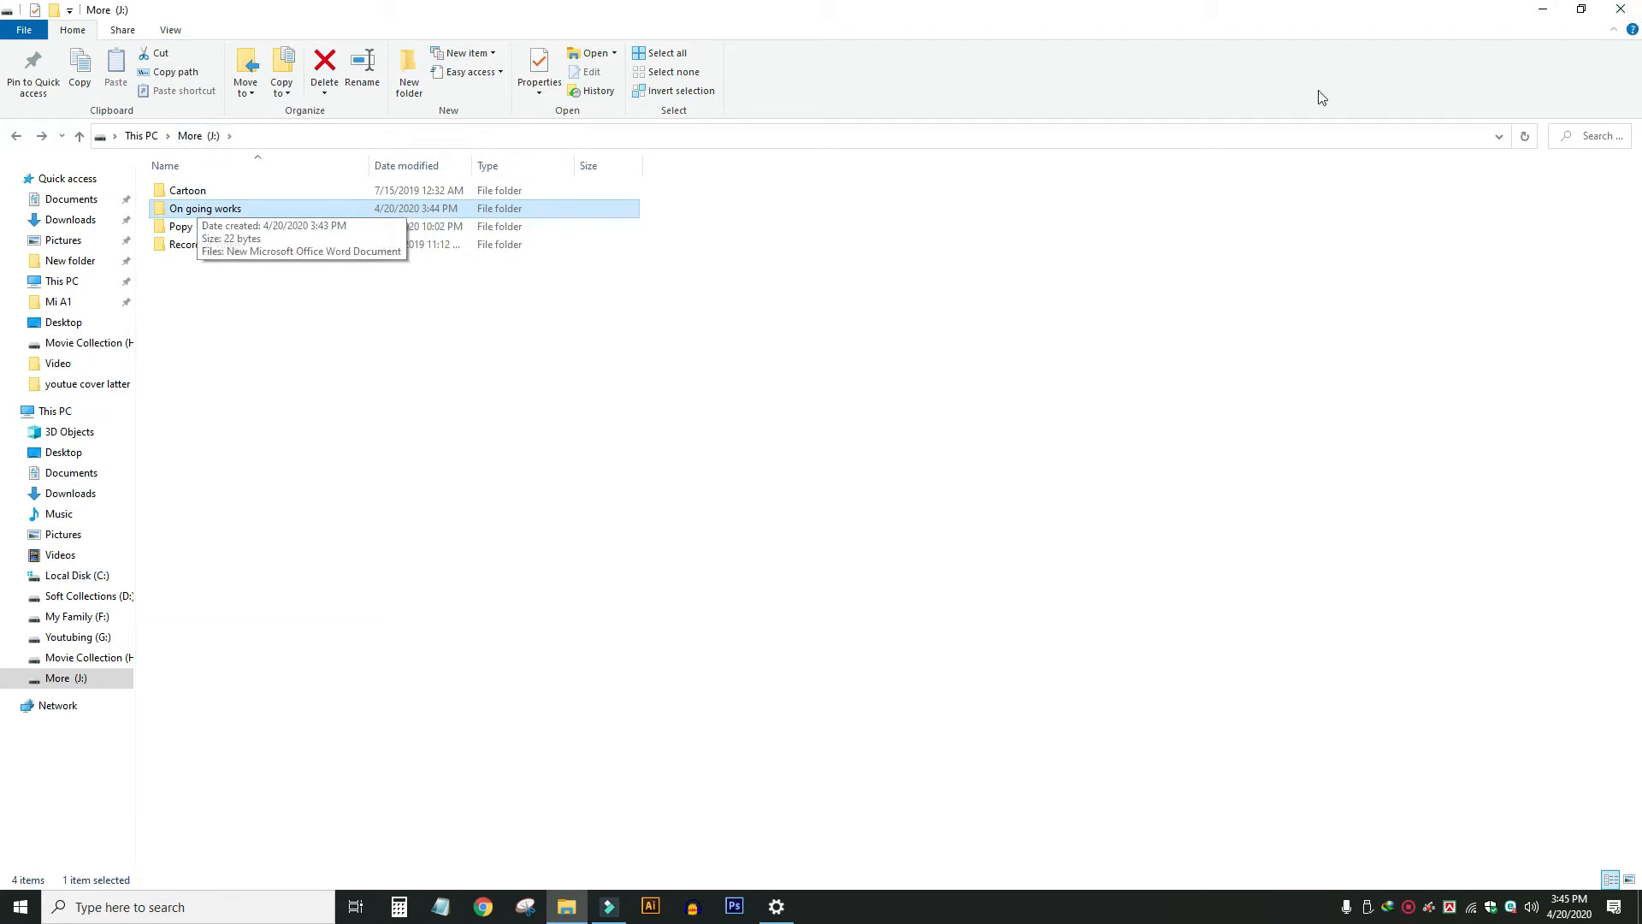
pyautogui.click(1621, 9)
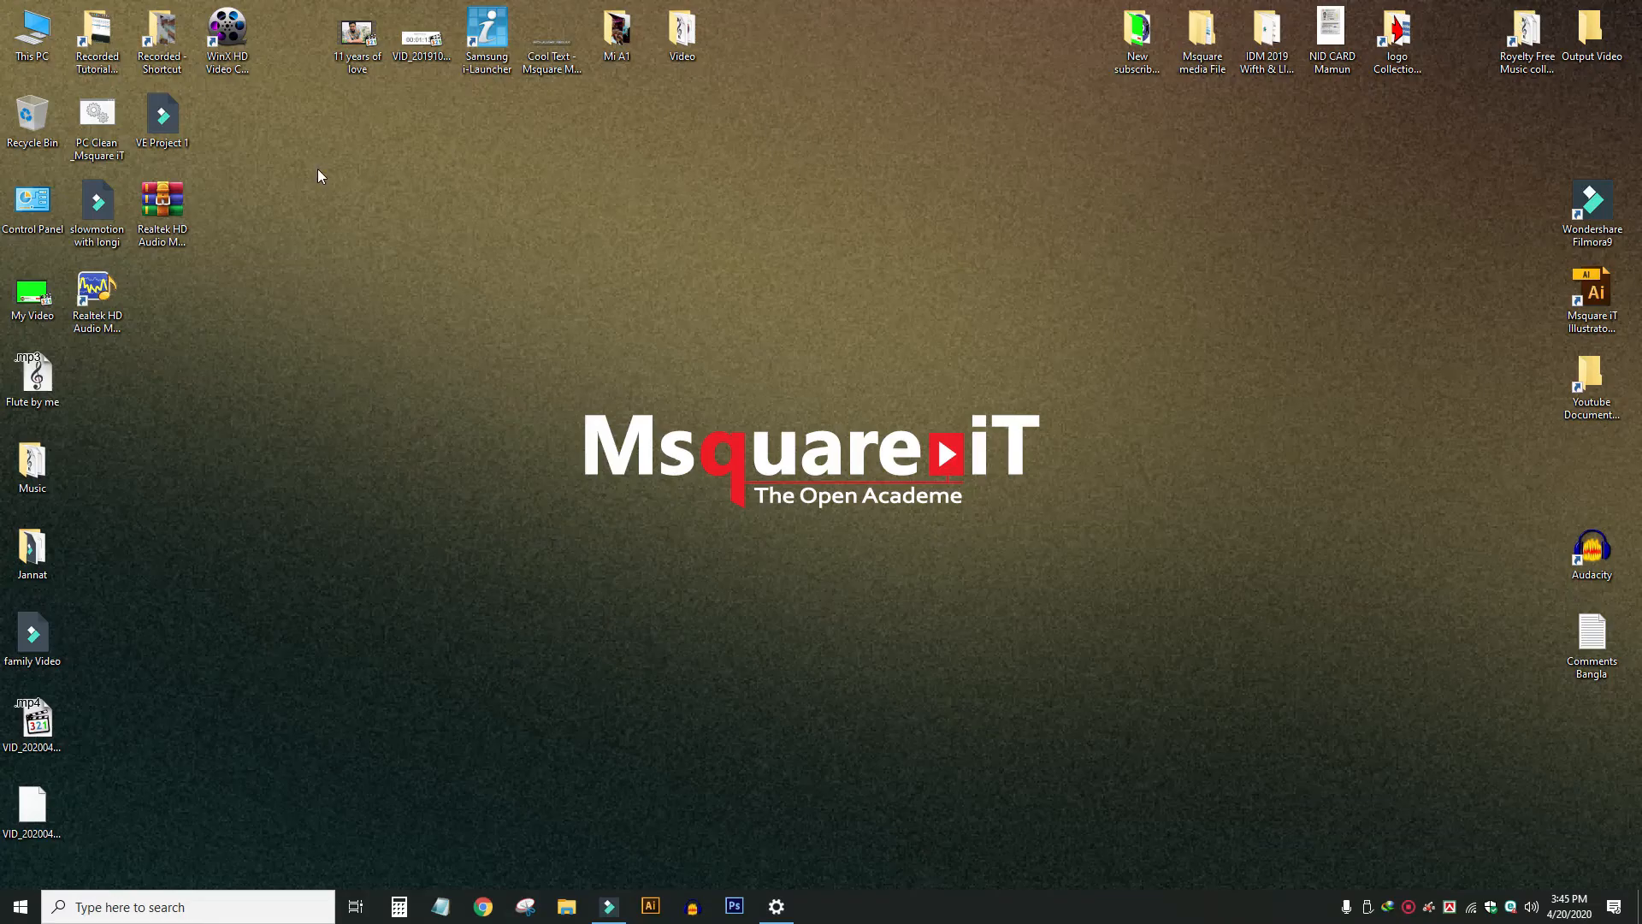
# Open This PC, view the contents of the On going works folder on the More (J:) drive, and return to This PC
pyautogui.doubleClick(33, 35)
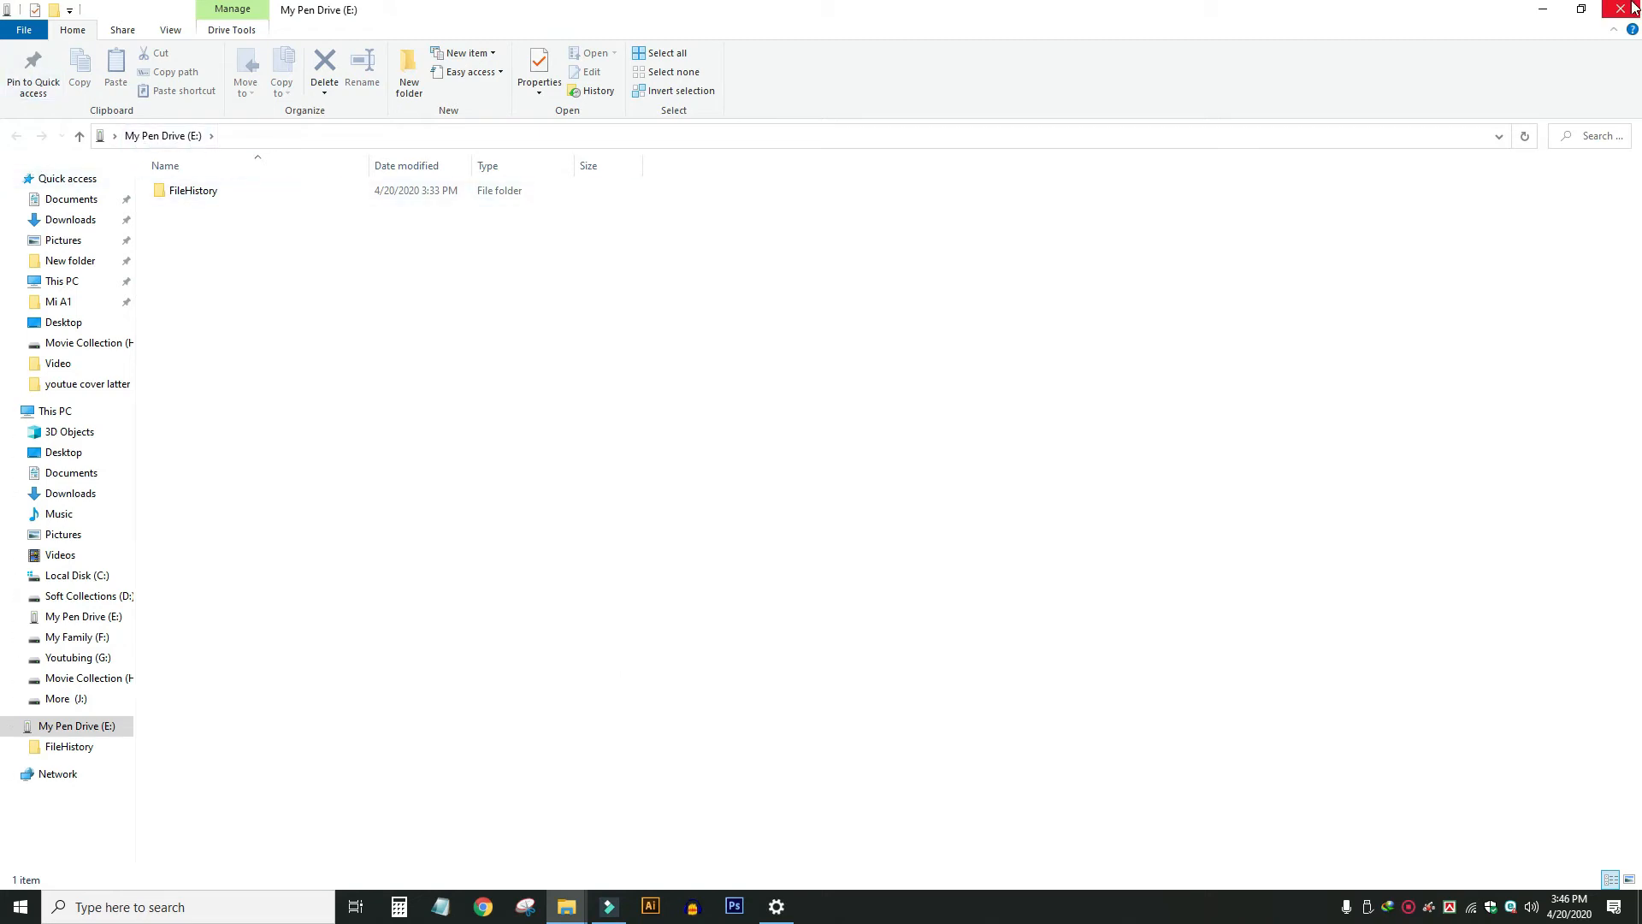
pyautogui.click(681, 224)
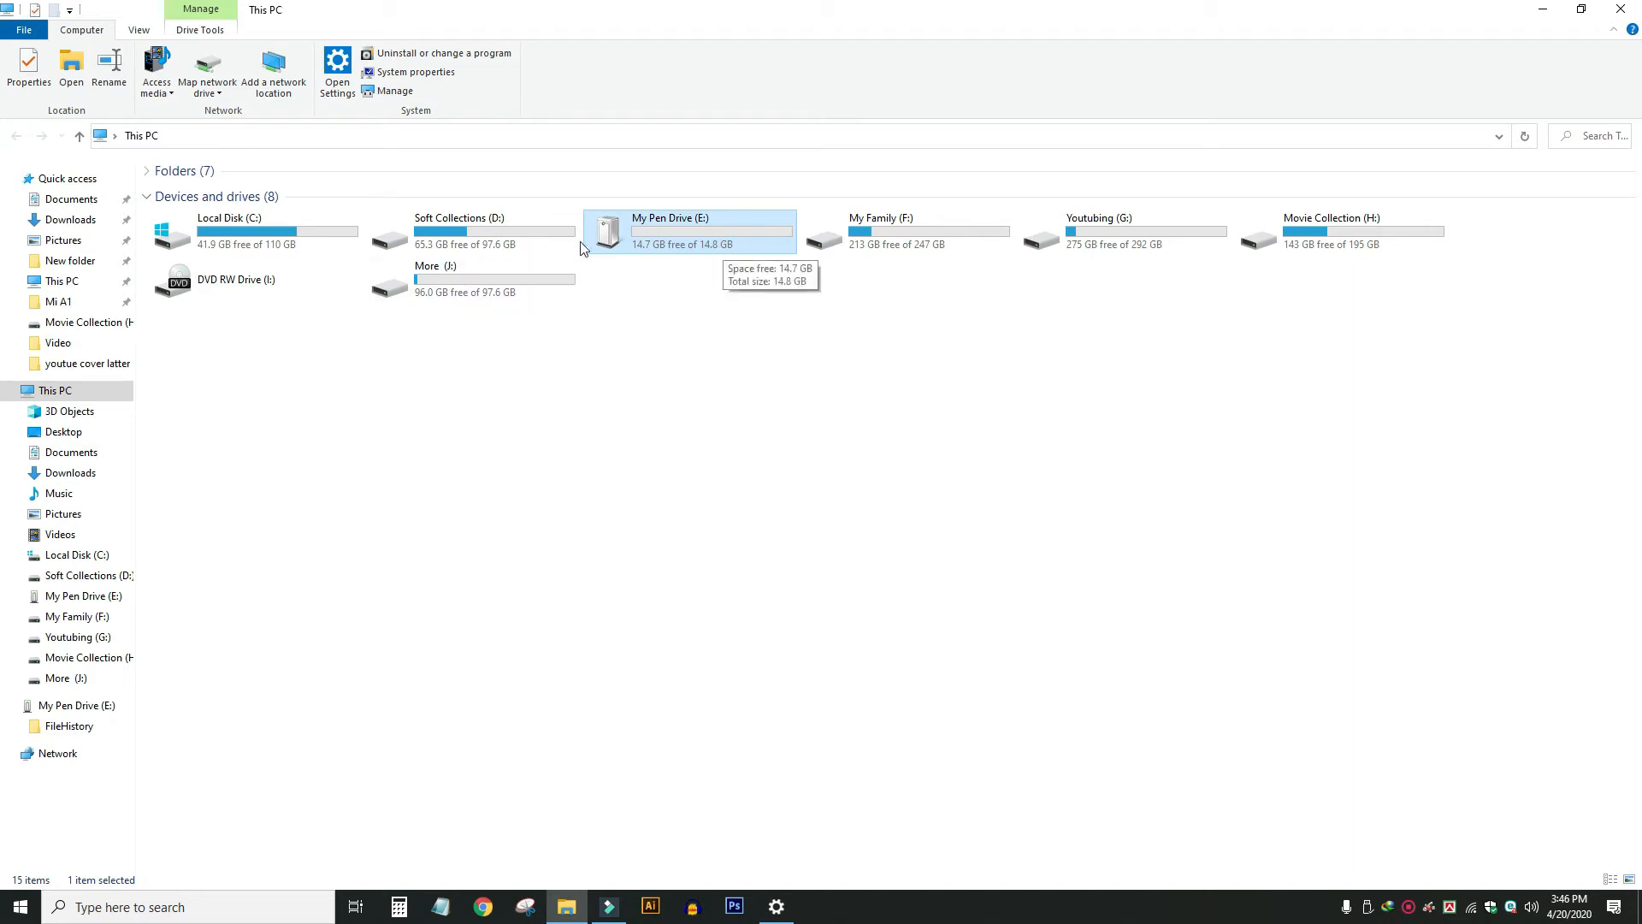
pyautogui.doubleClick(456, 294)
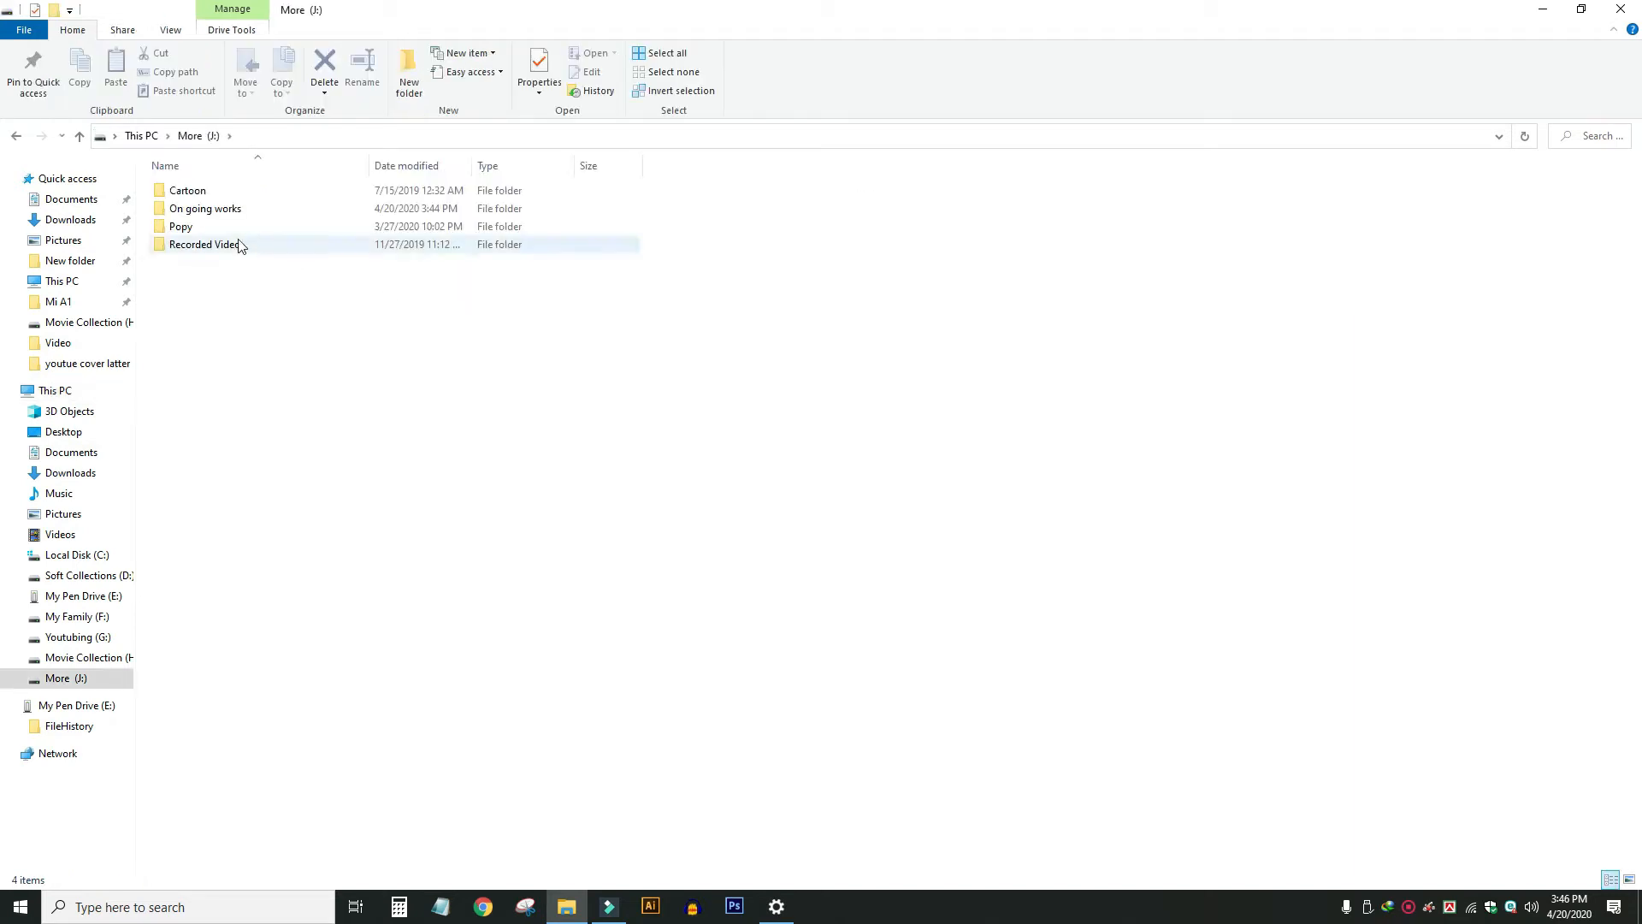
pyautogui.doubleClick(248, 208)
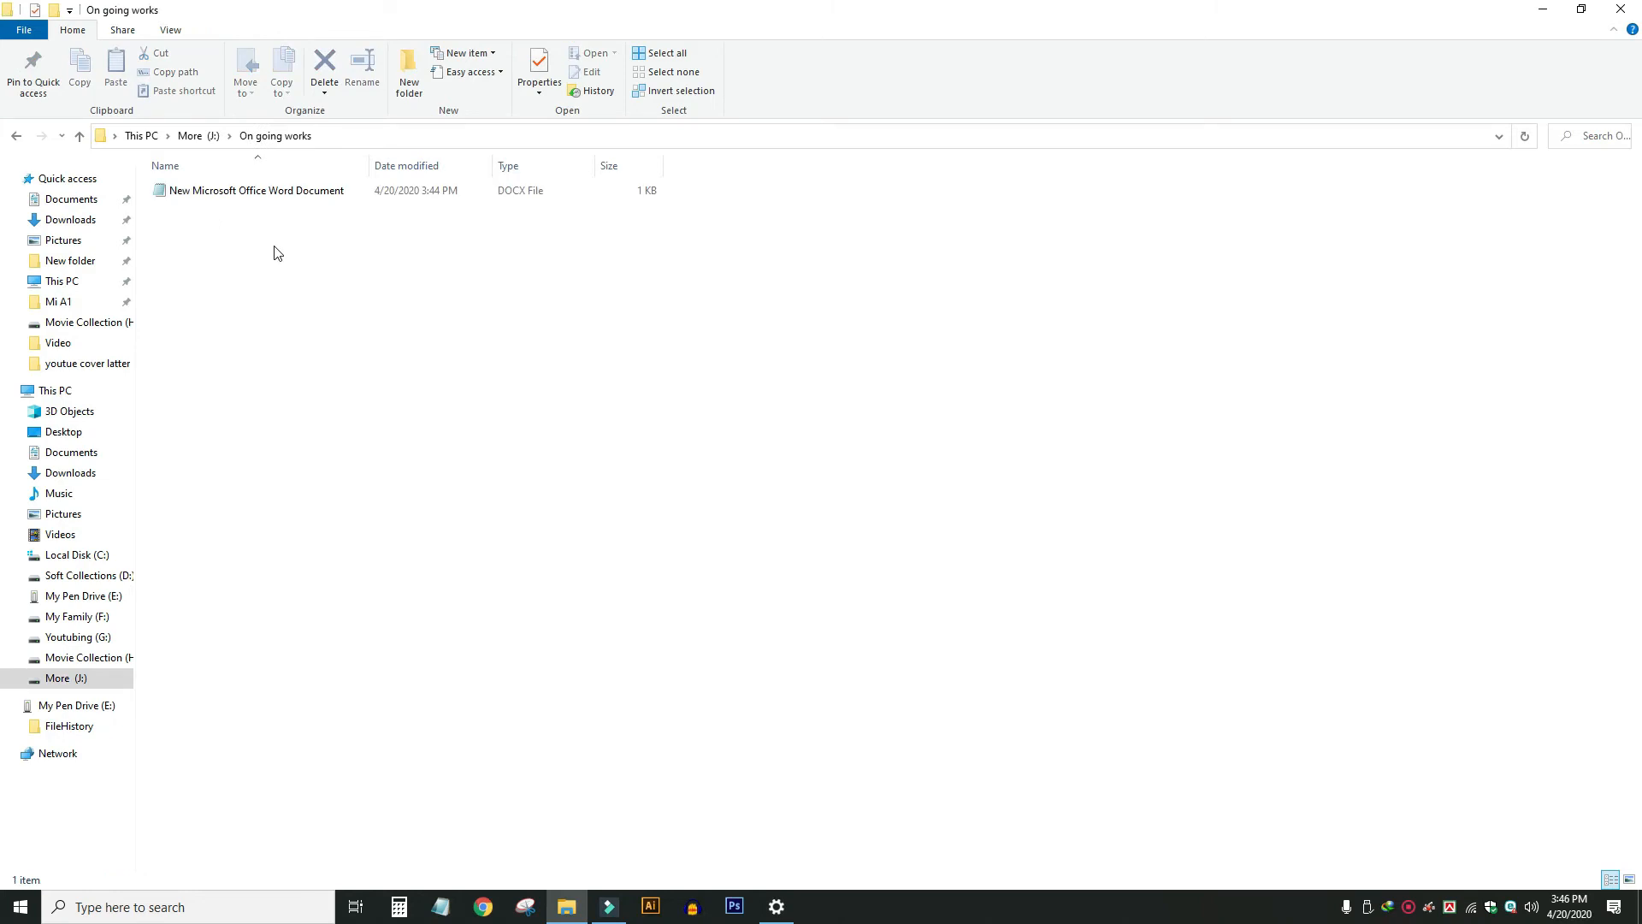
pyautogui.click(17, 136)
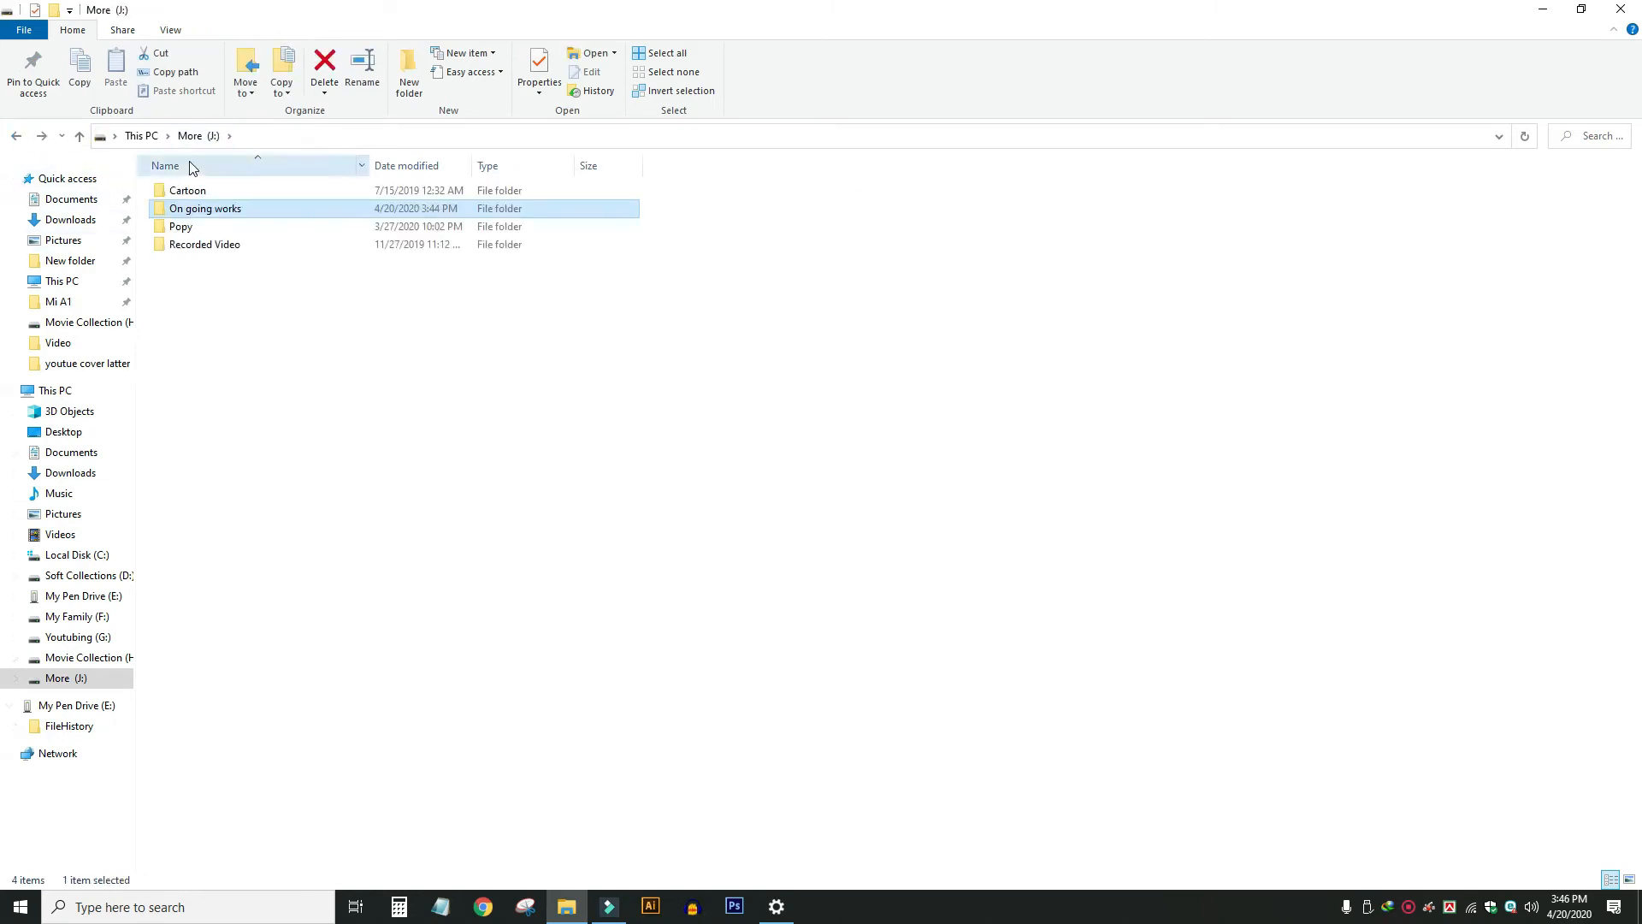
pyautogui.click(17, 136)
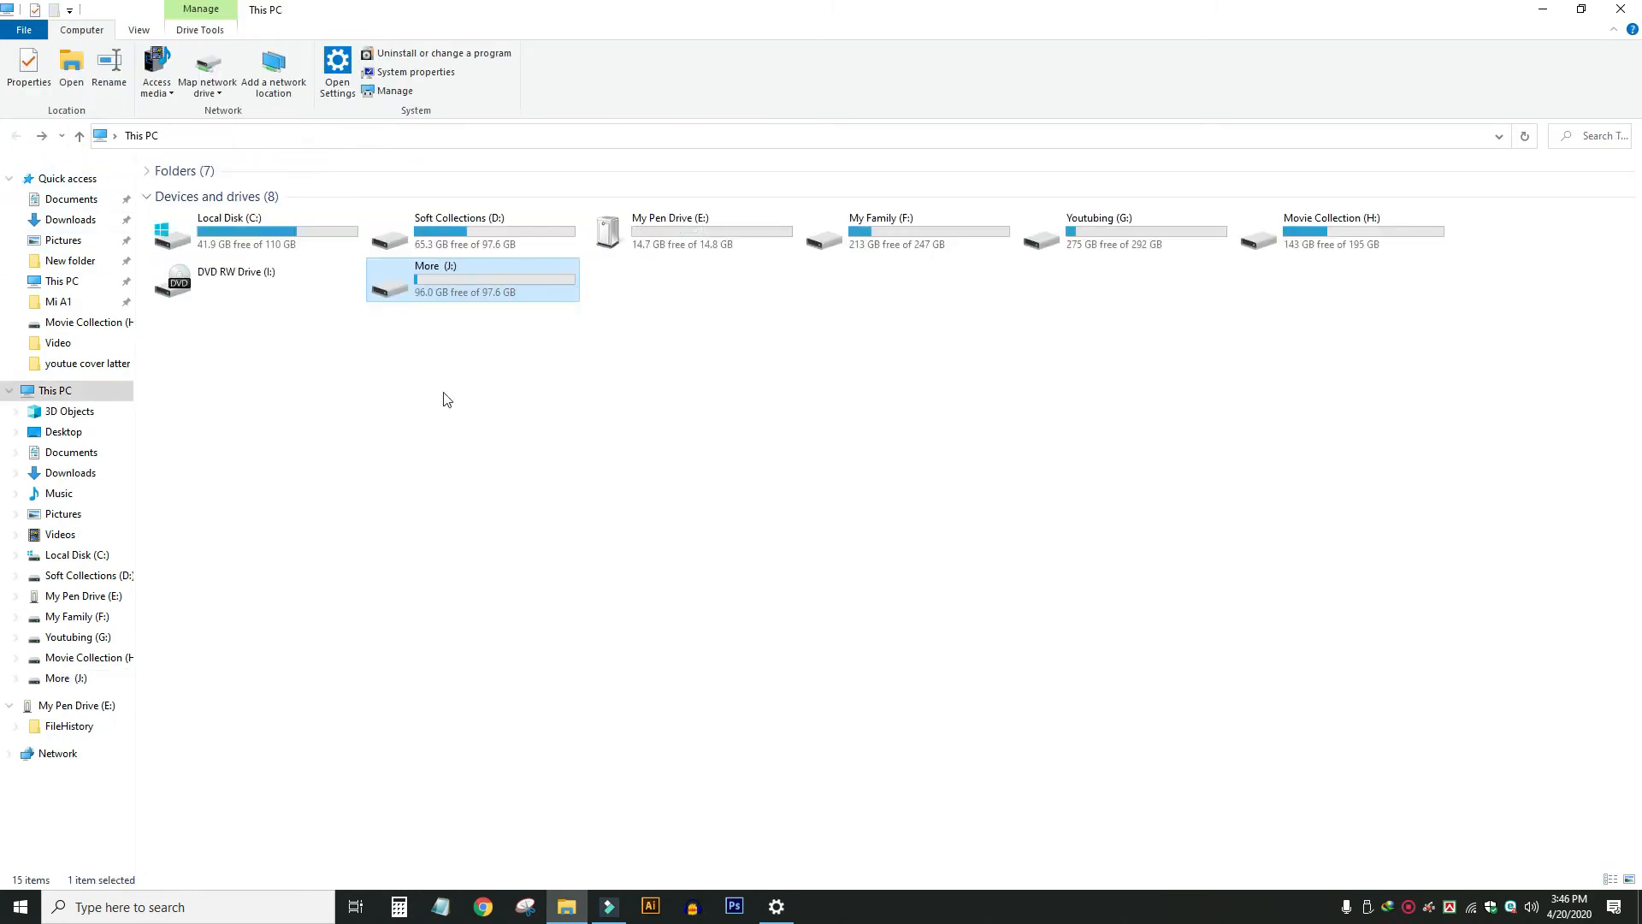
# View the contents of My Pen Drive (E:), return to This PC and close File Explorer
pyautogui.click(678, 243)
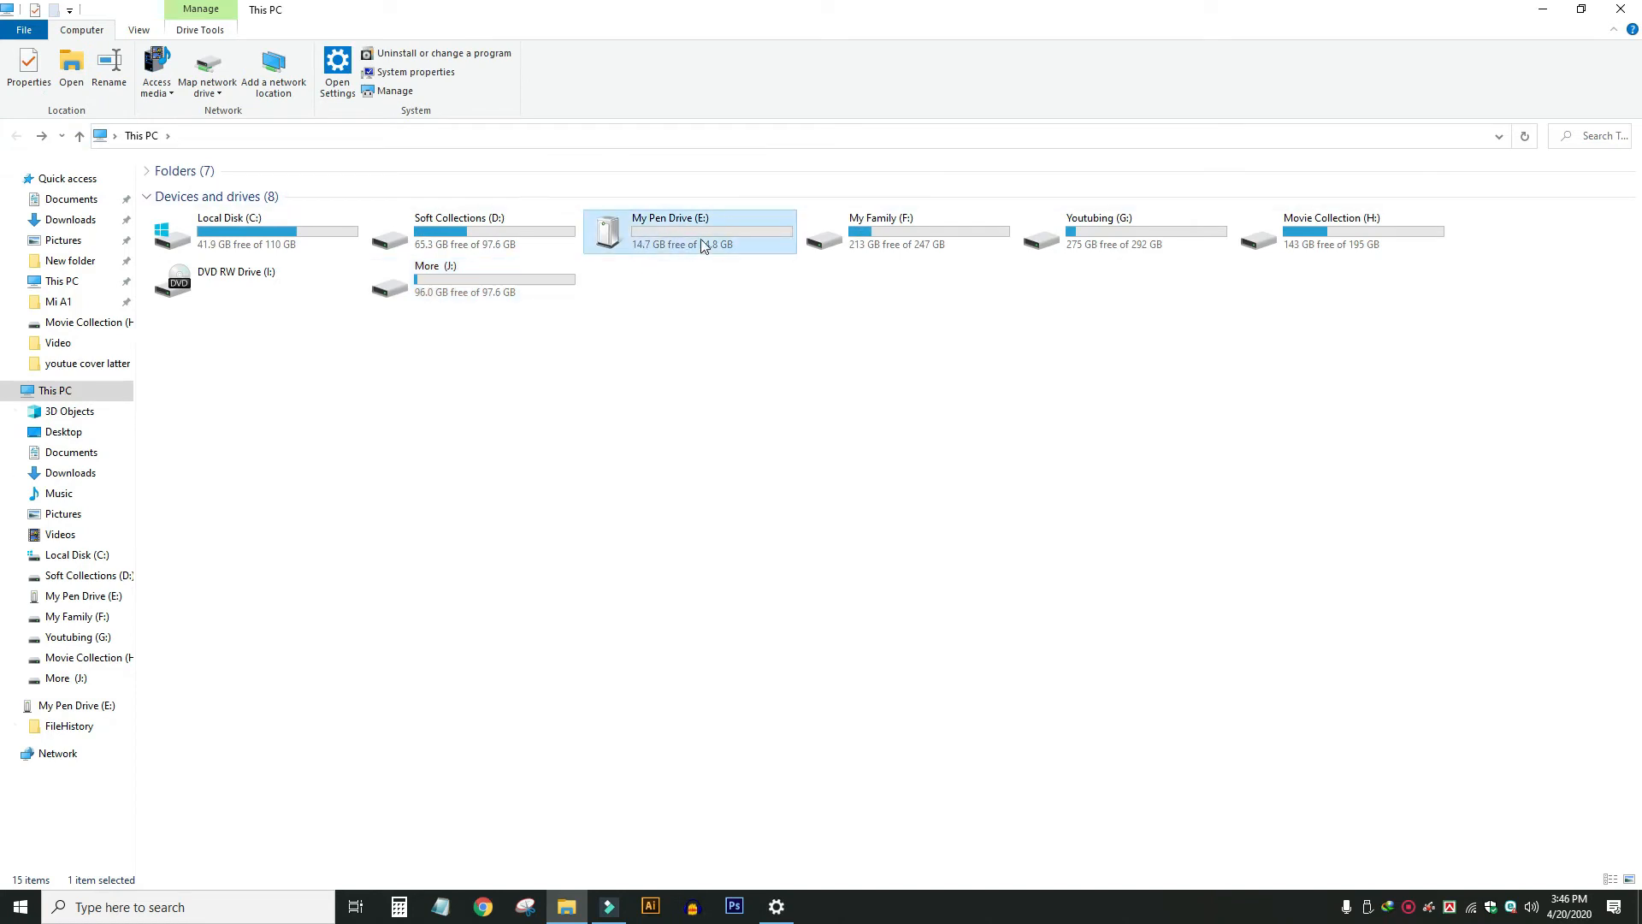
pyautogui.doubleClick(684, 236)
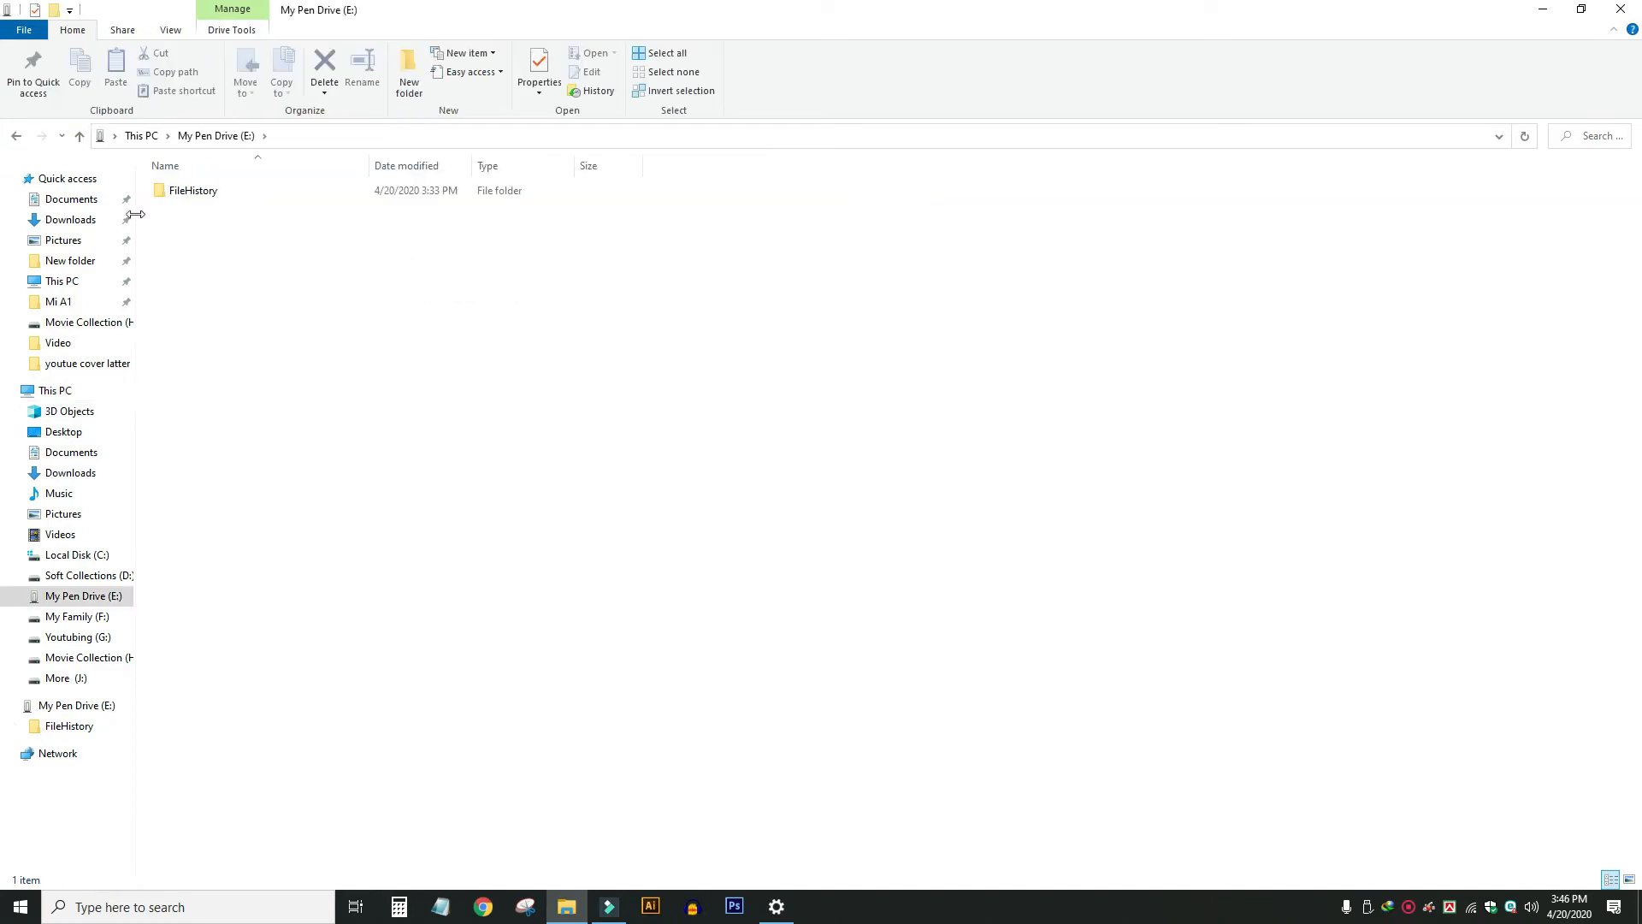
pyautogui.click(19, 136)
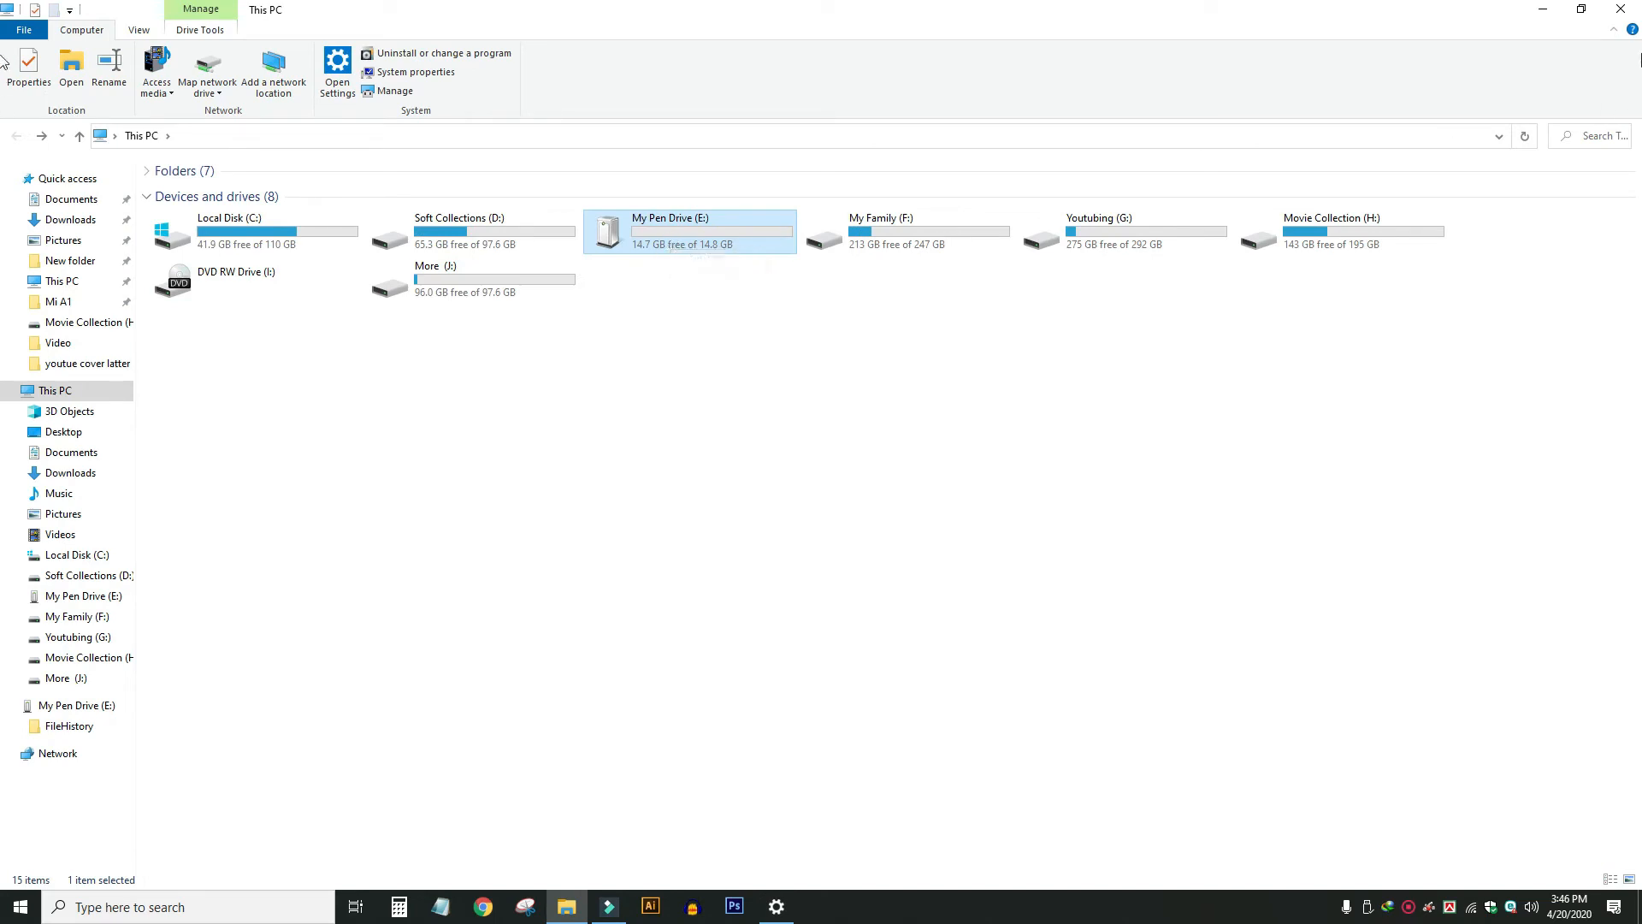
pyautogui.click(1623, 10)
# Switch to Settings and set the backup frequency to every 10 minutes, keeping backups Forever (default)
pyautogui.click(776, 907)
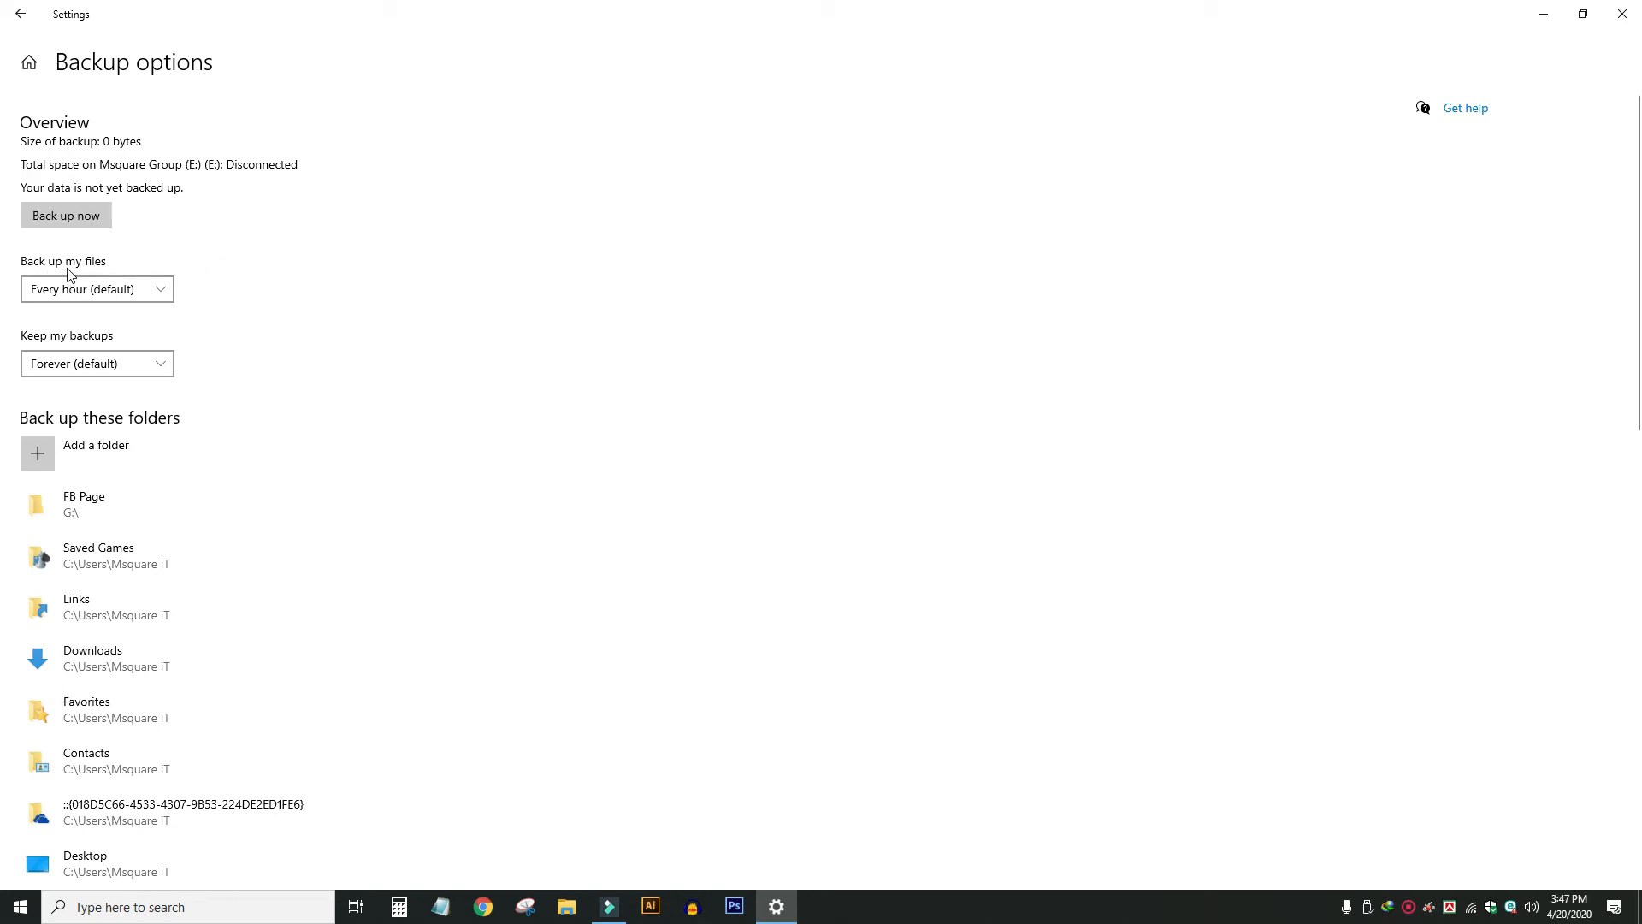
pyautogui.click(115, 294)
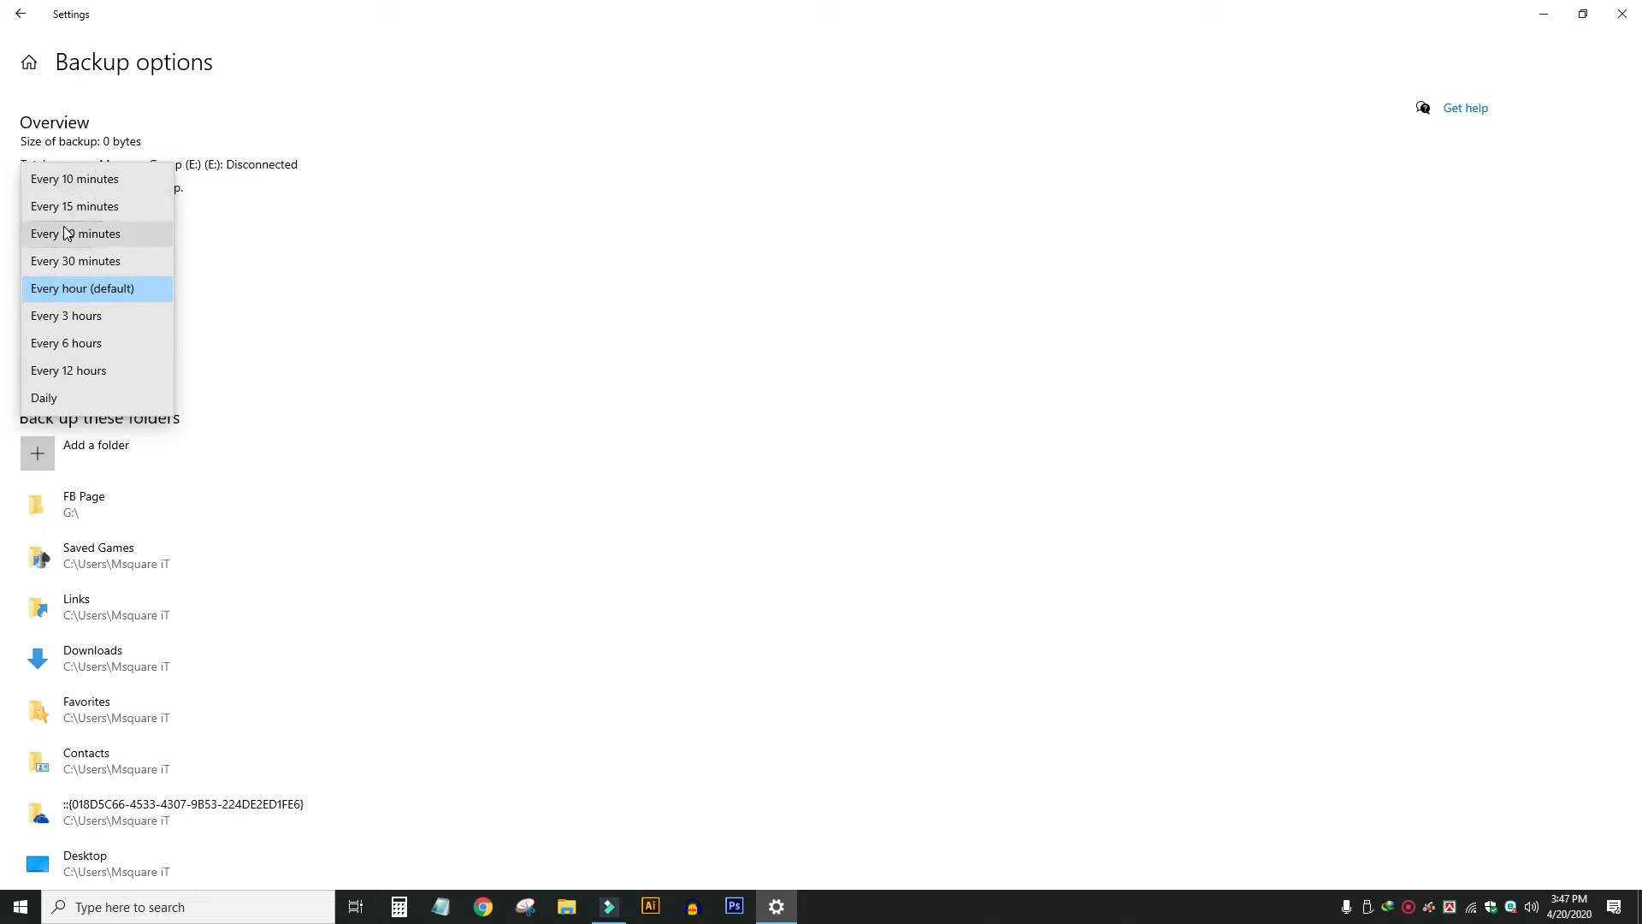
pyautogui.click(85, 186)
pyautogui.click(130, 364)
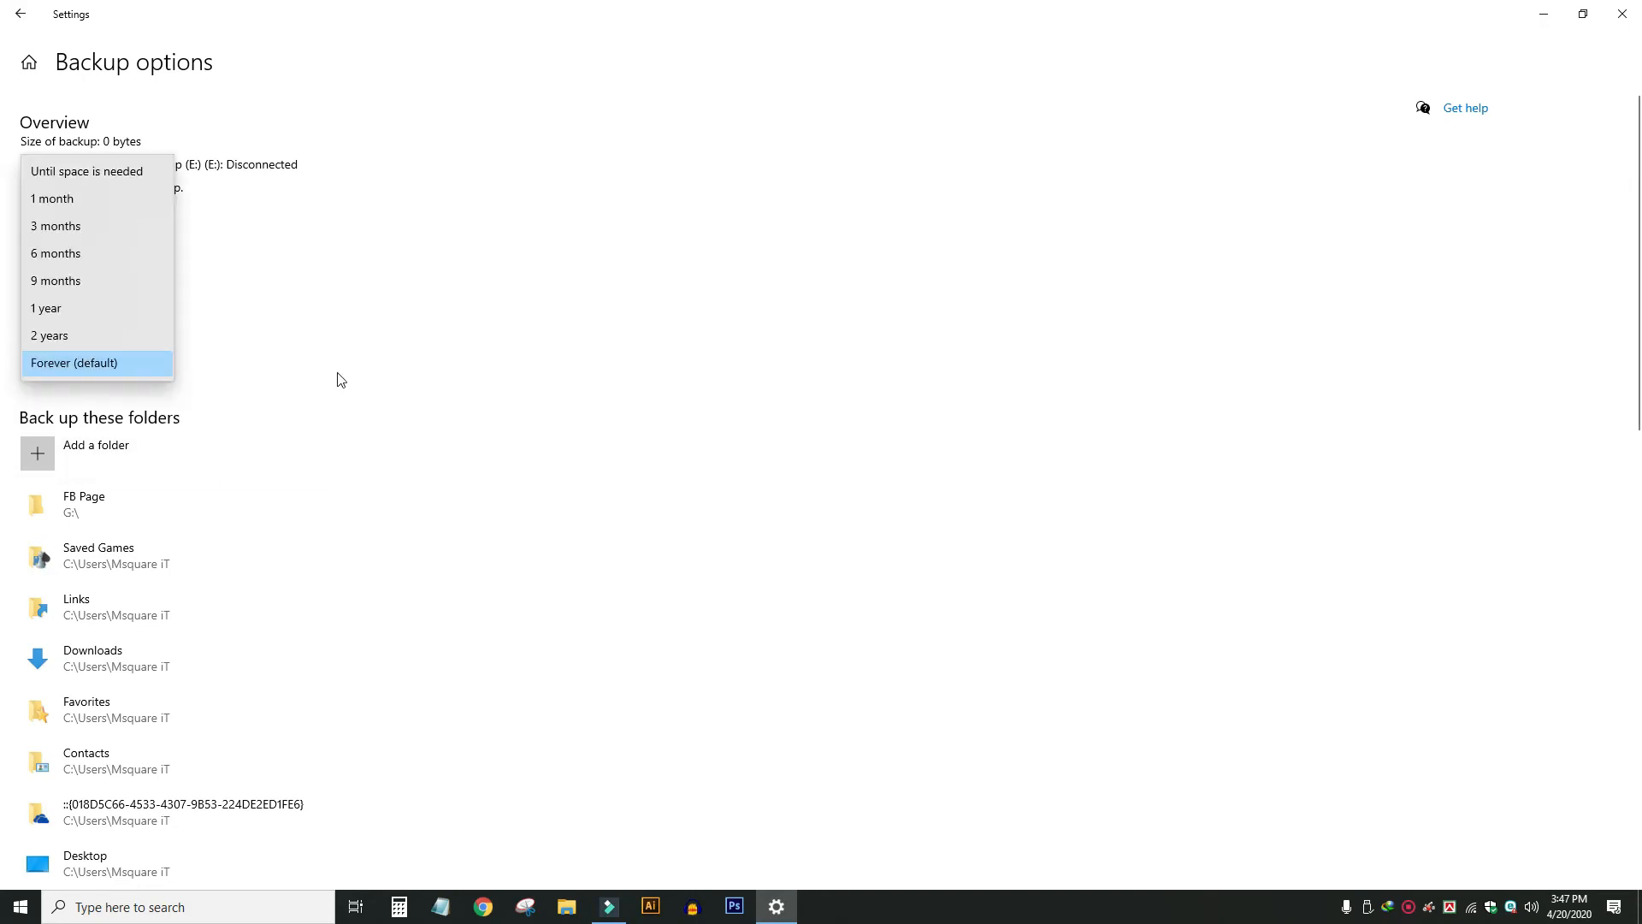
pyautogui.click(371, 313)
# Add the On going works folder from the More (J:) drive to the list of folders to back up
pyautogui.scroll(-5, 253, 633)
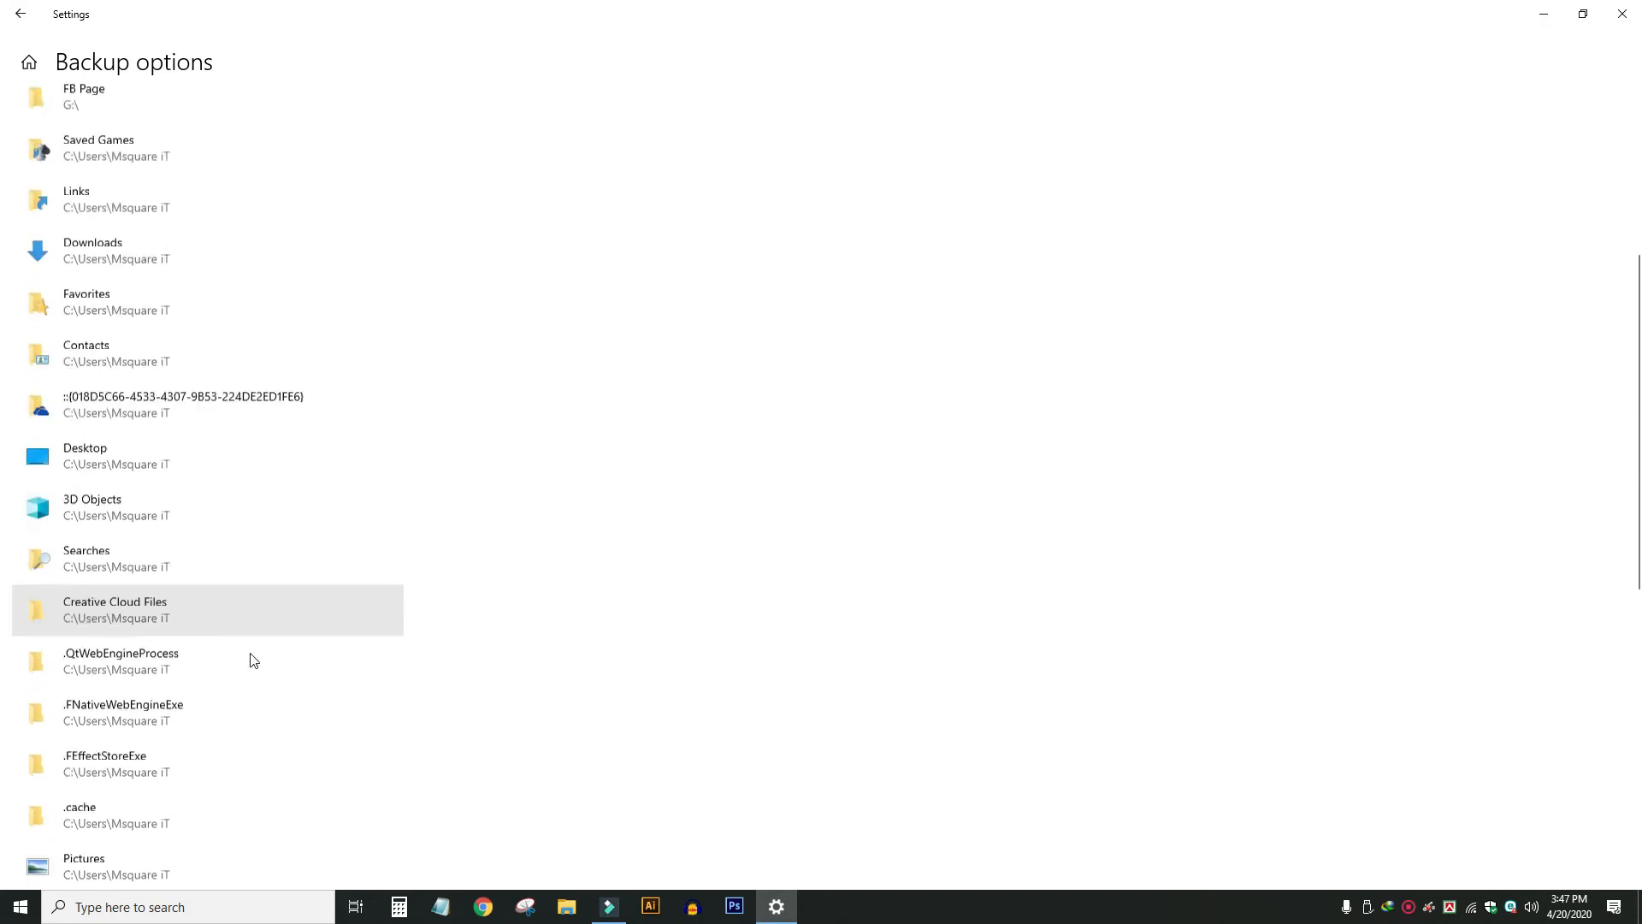
pyautogui.scroll(-6, 253, 660)
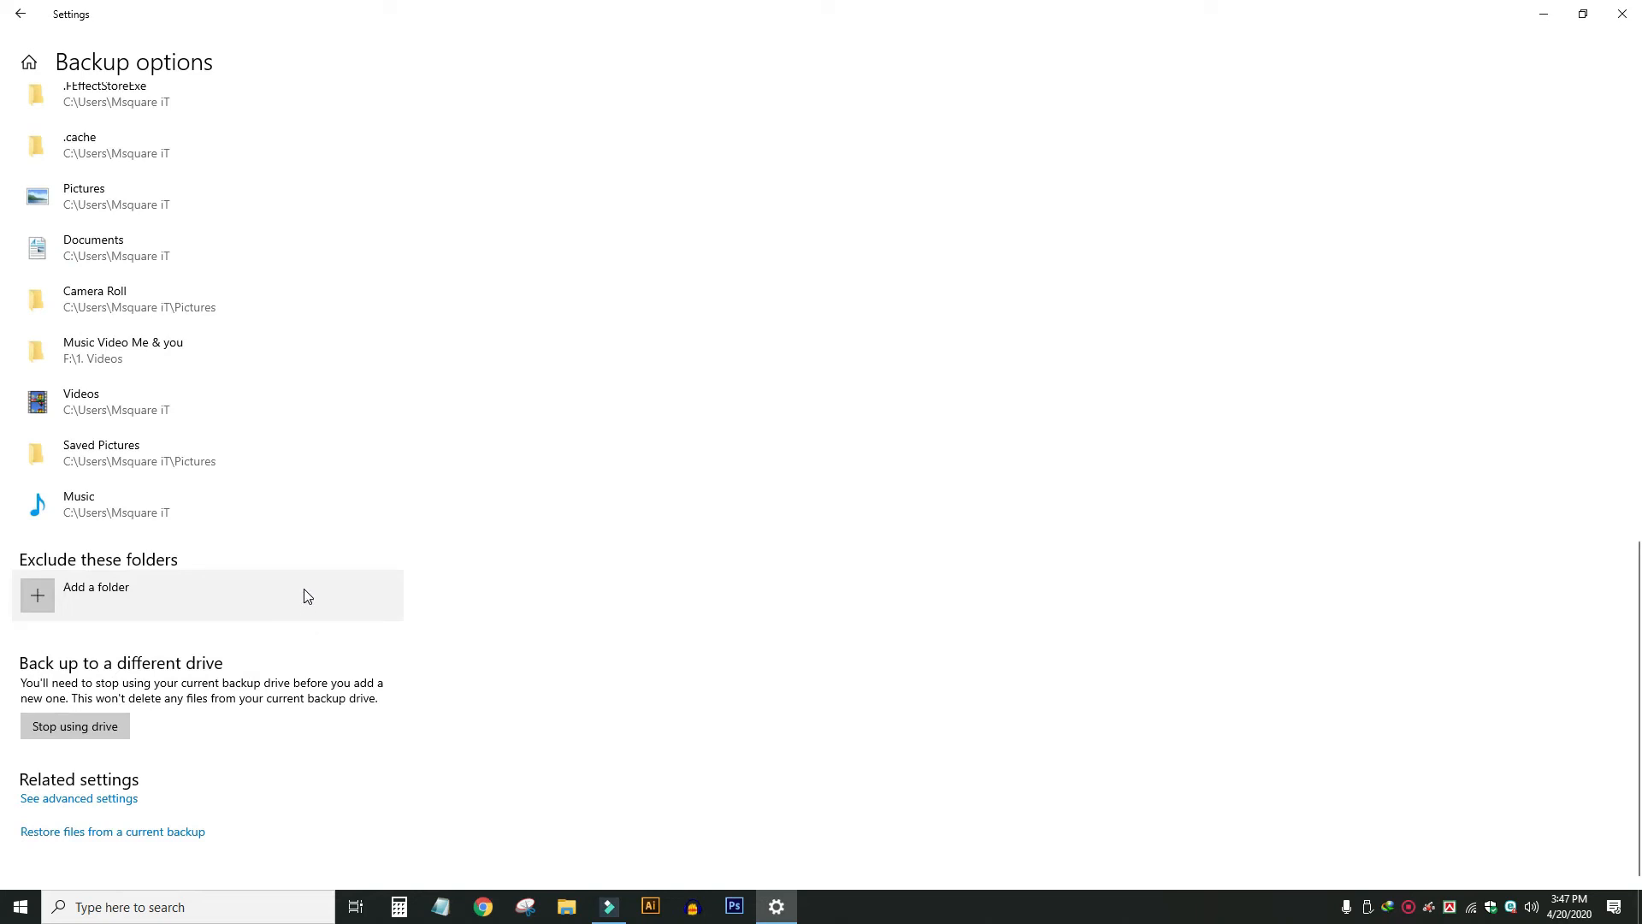
pyautogui.scroll(10, 304, 590)
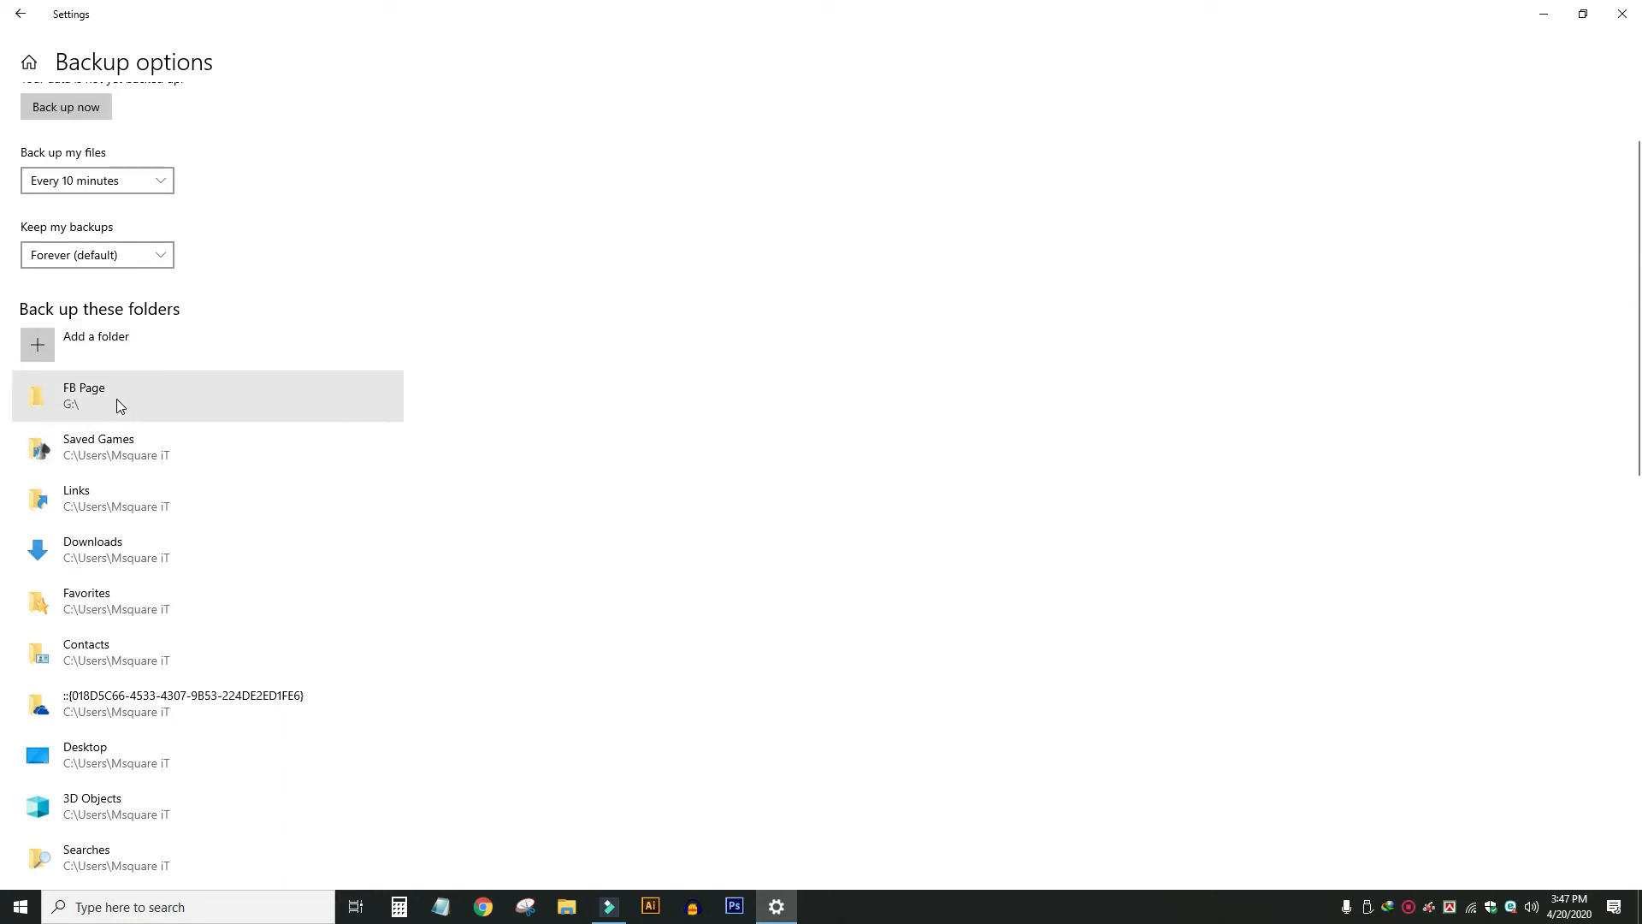
pyautogui.moveTo(134, 147); pyautogui.dragTo(165, 231)
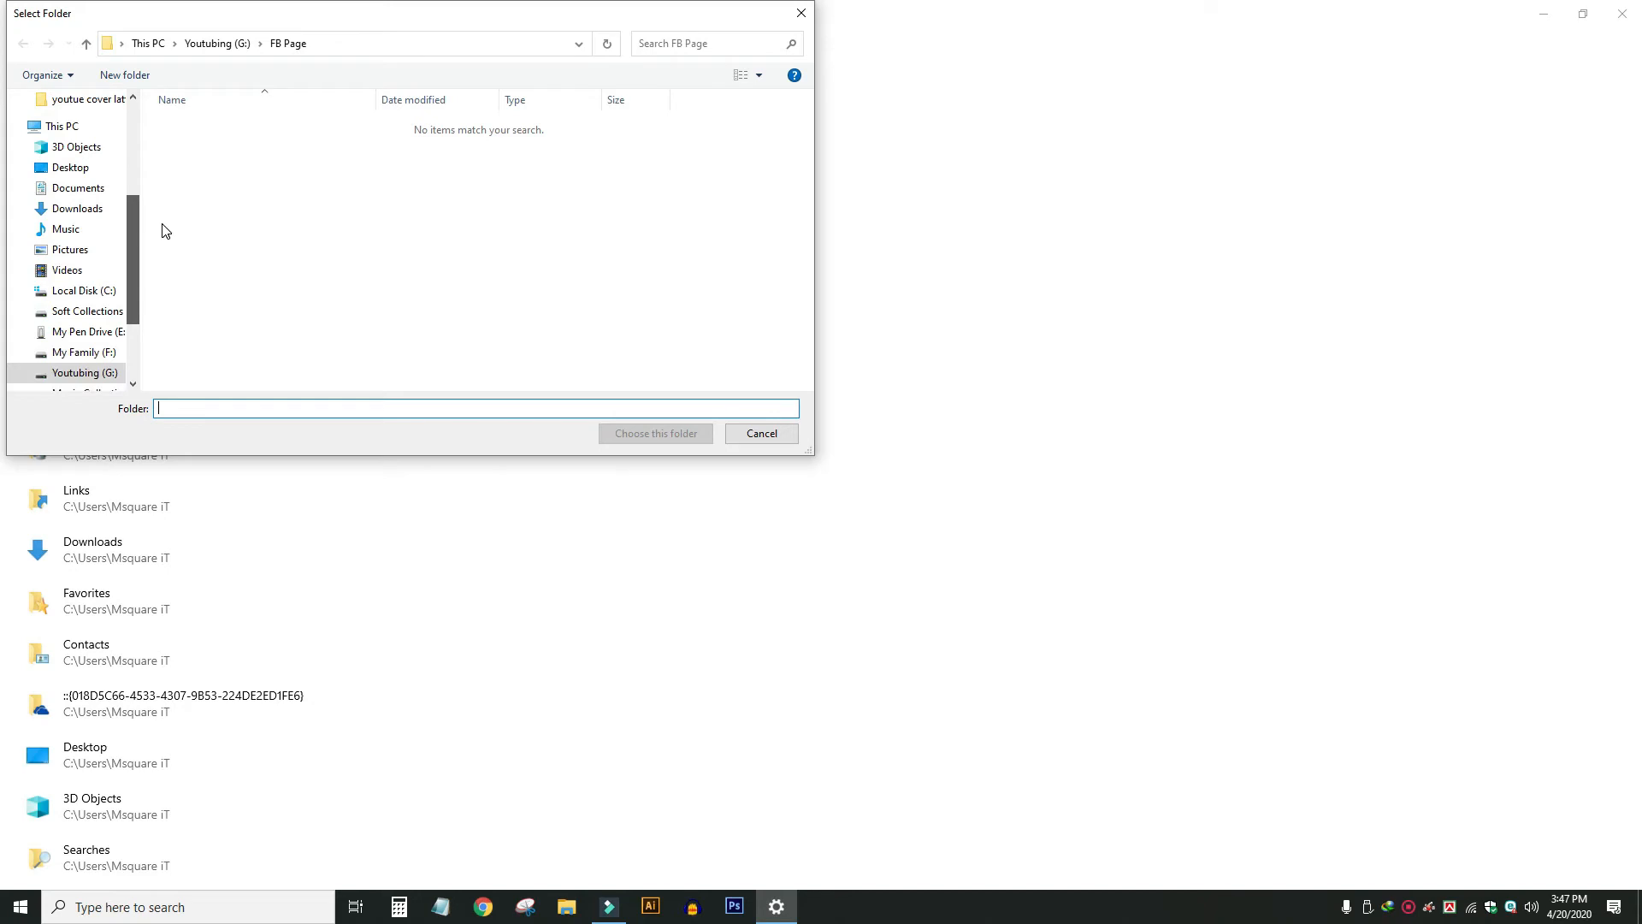
pyautogui.scroll(-2, 94, 325)
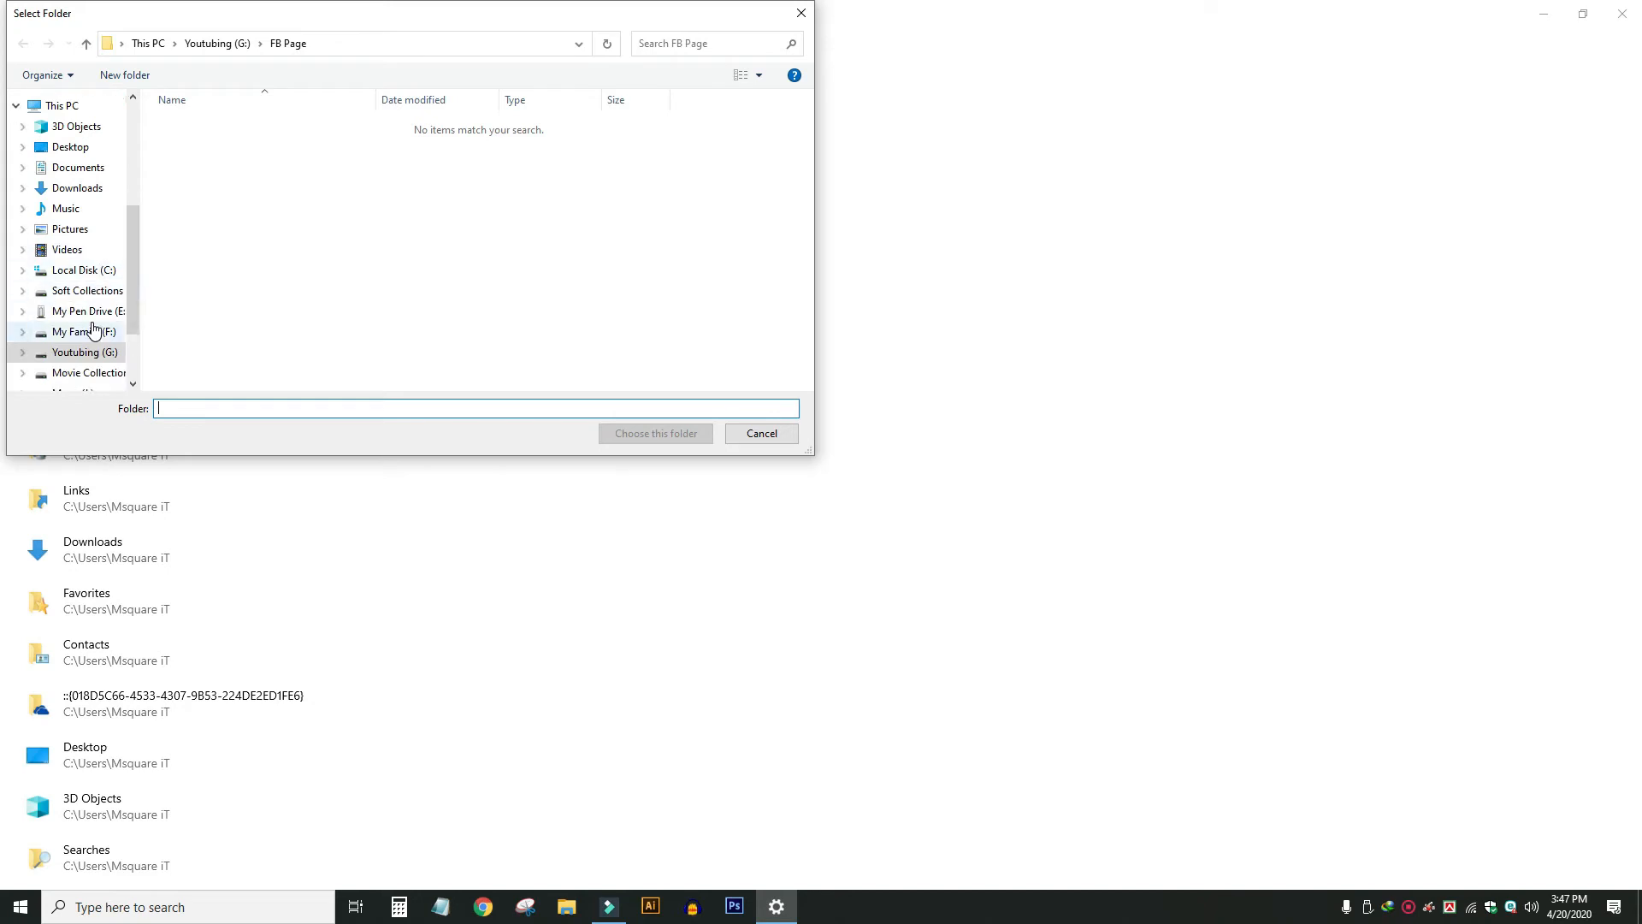
pyautogui.click(67, 345)
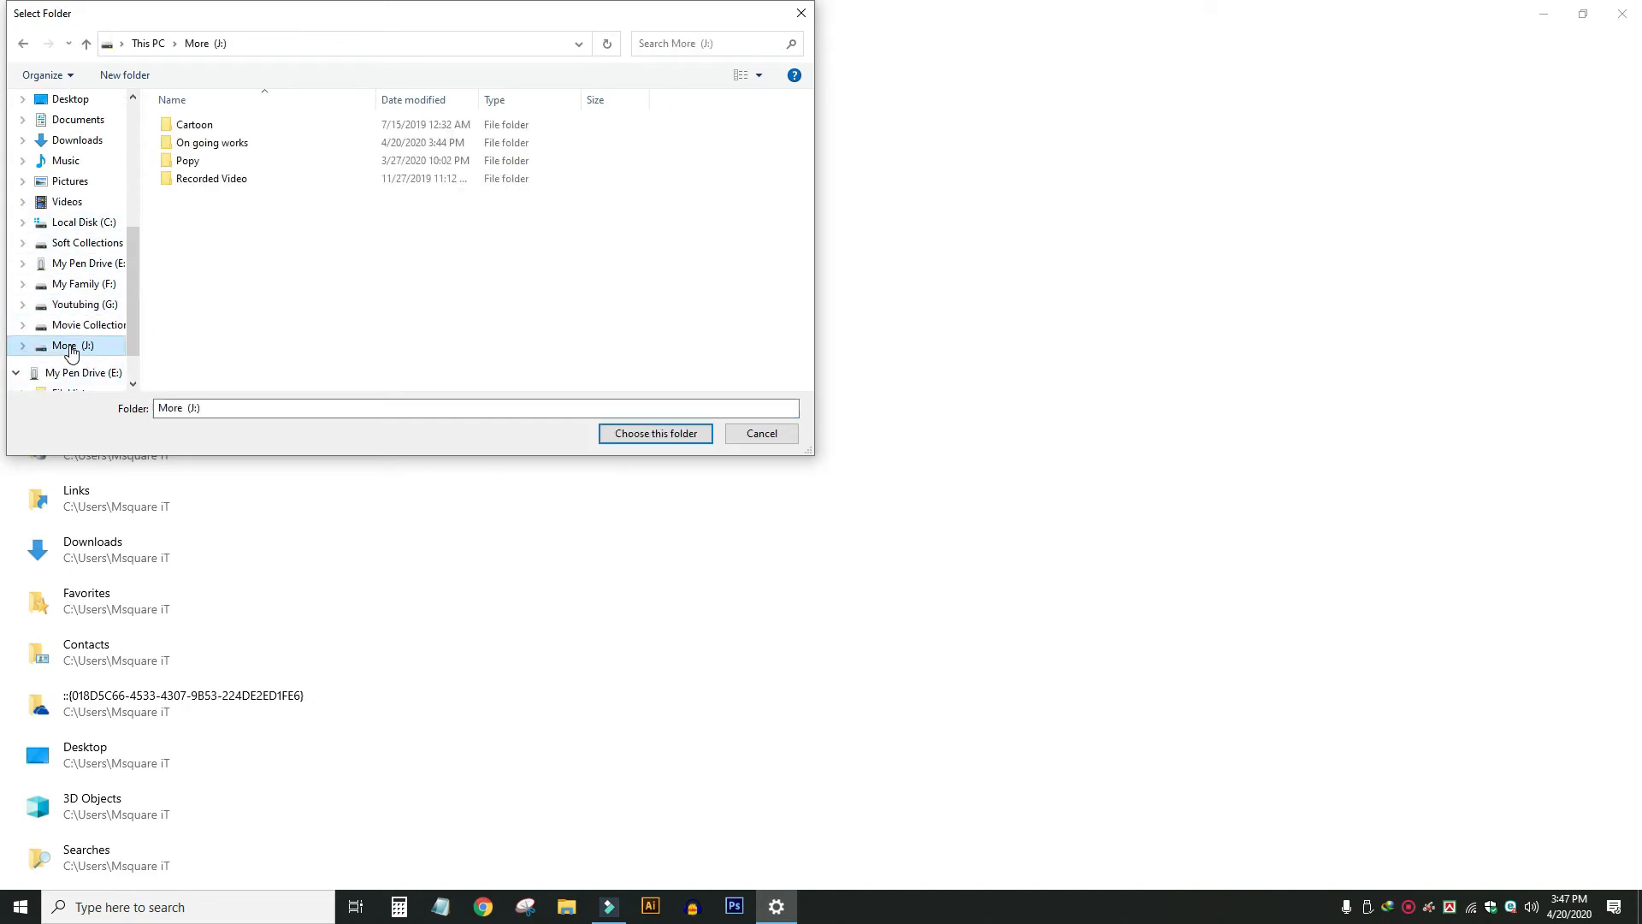
pyautogui.click(205, 145)
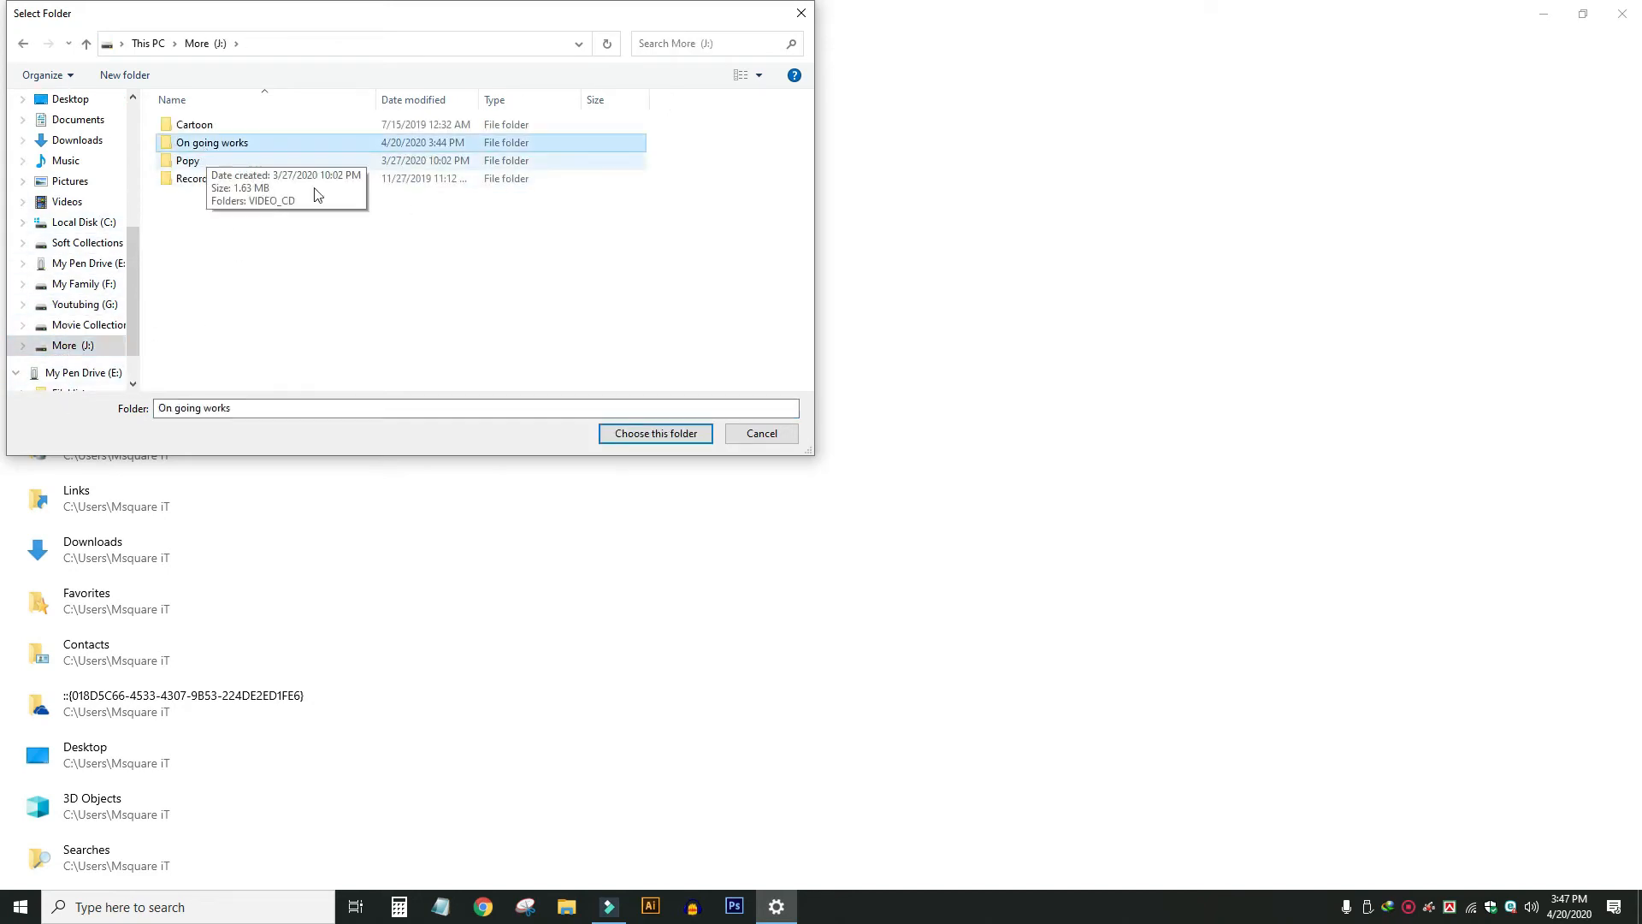
pyautogui.click(662, 437)
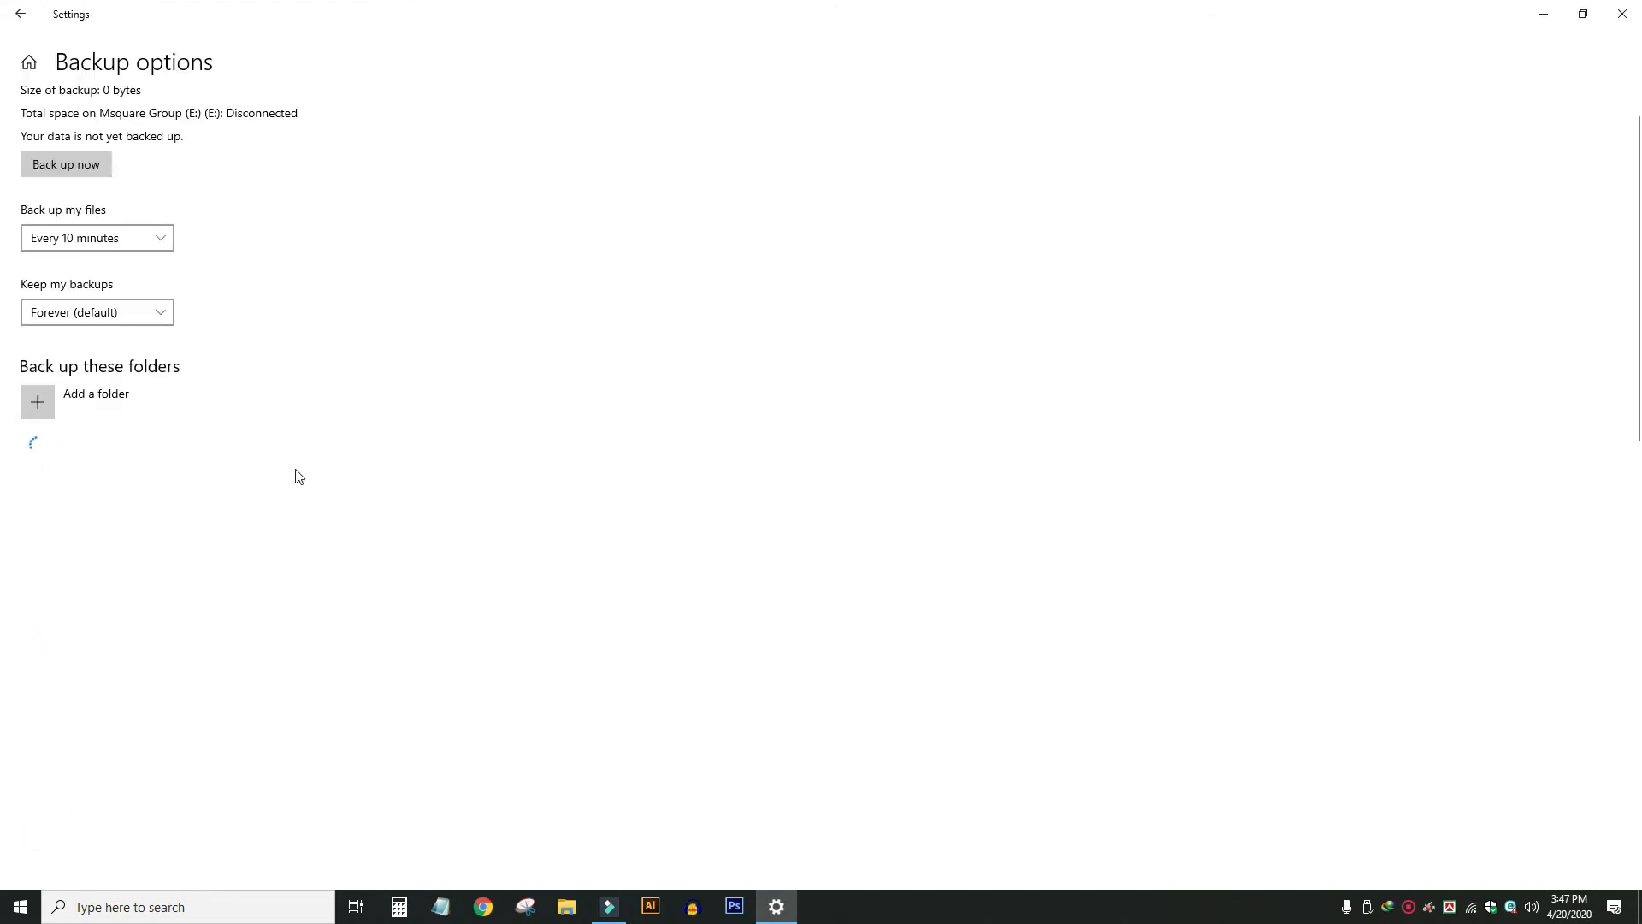
# Remove the FB Page folder on G: from the list of backed-up folders
pyautogui.click(108, 456)
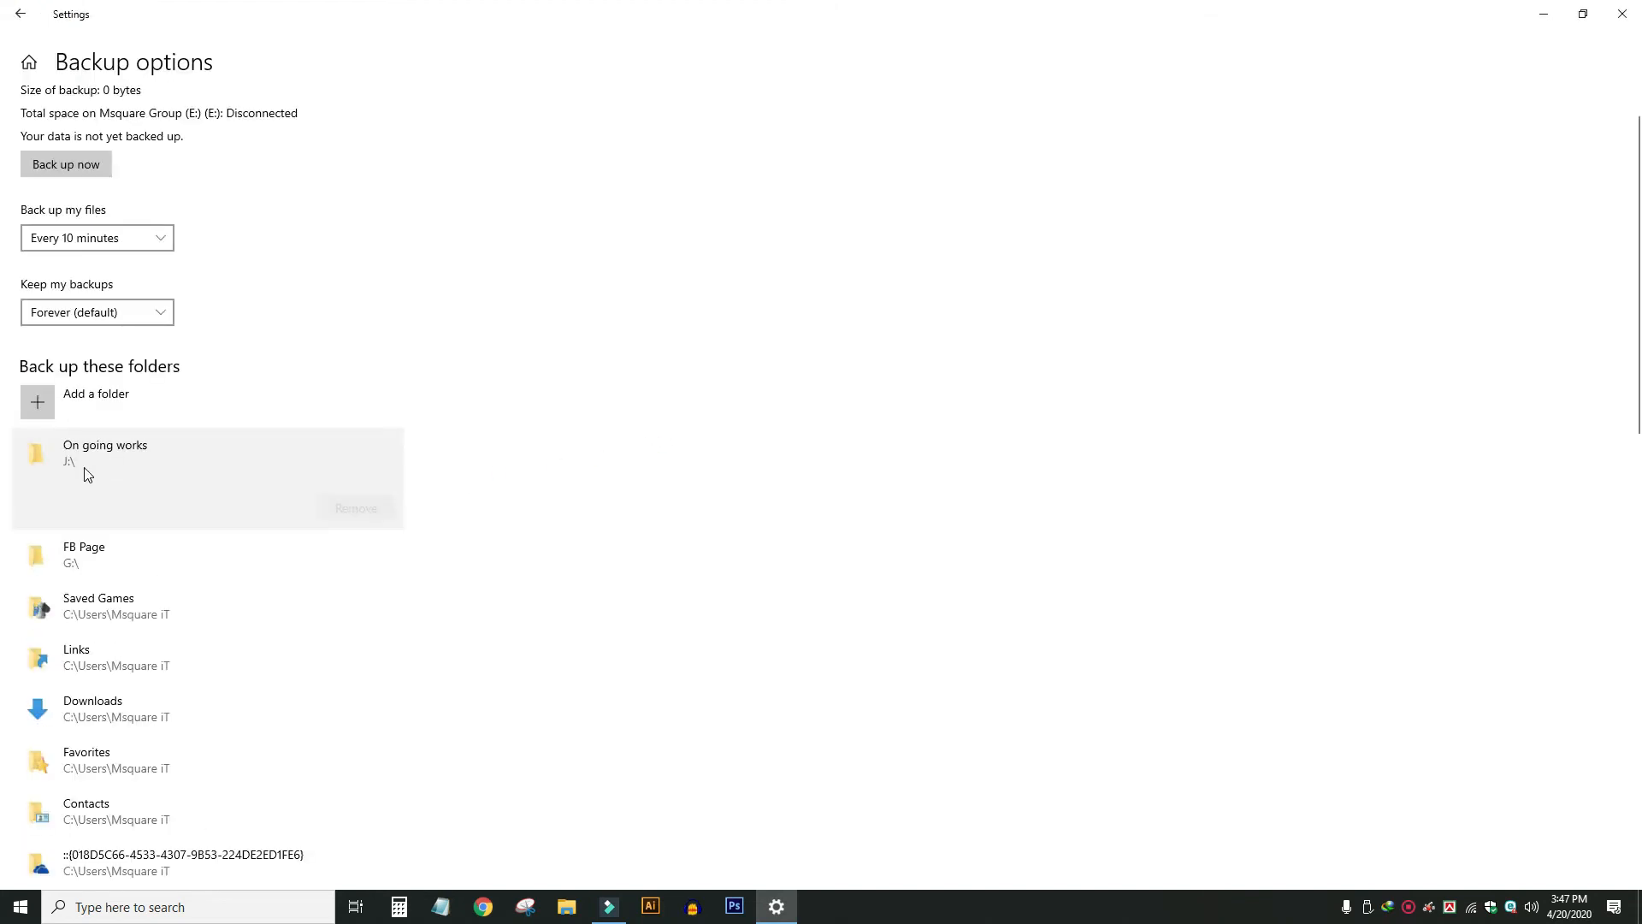
pyautogui.click(146, 564)
pyautogui.click(328, 566)
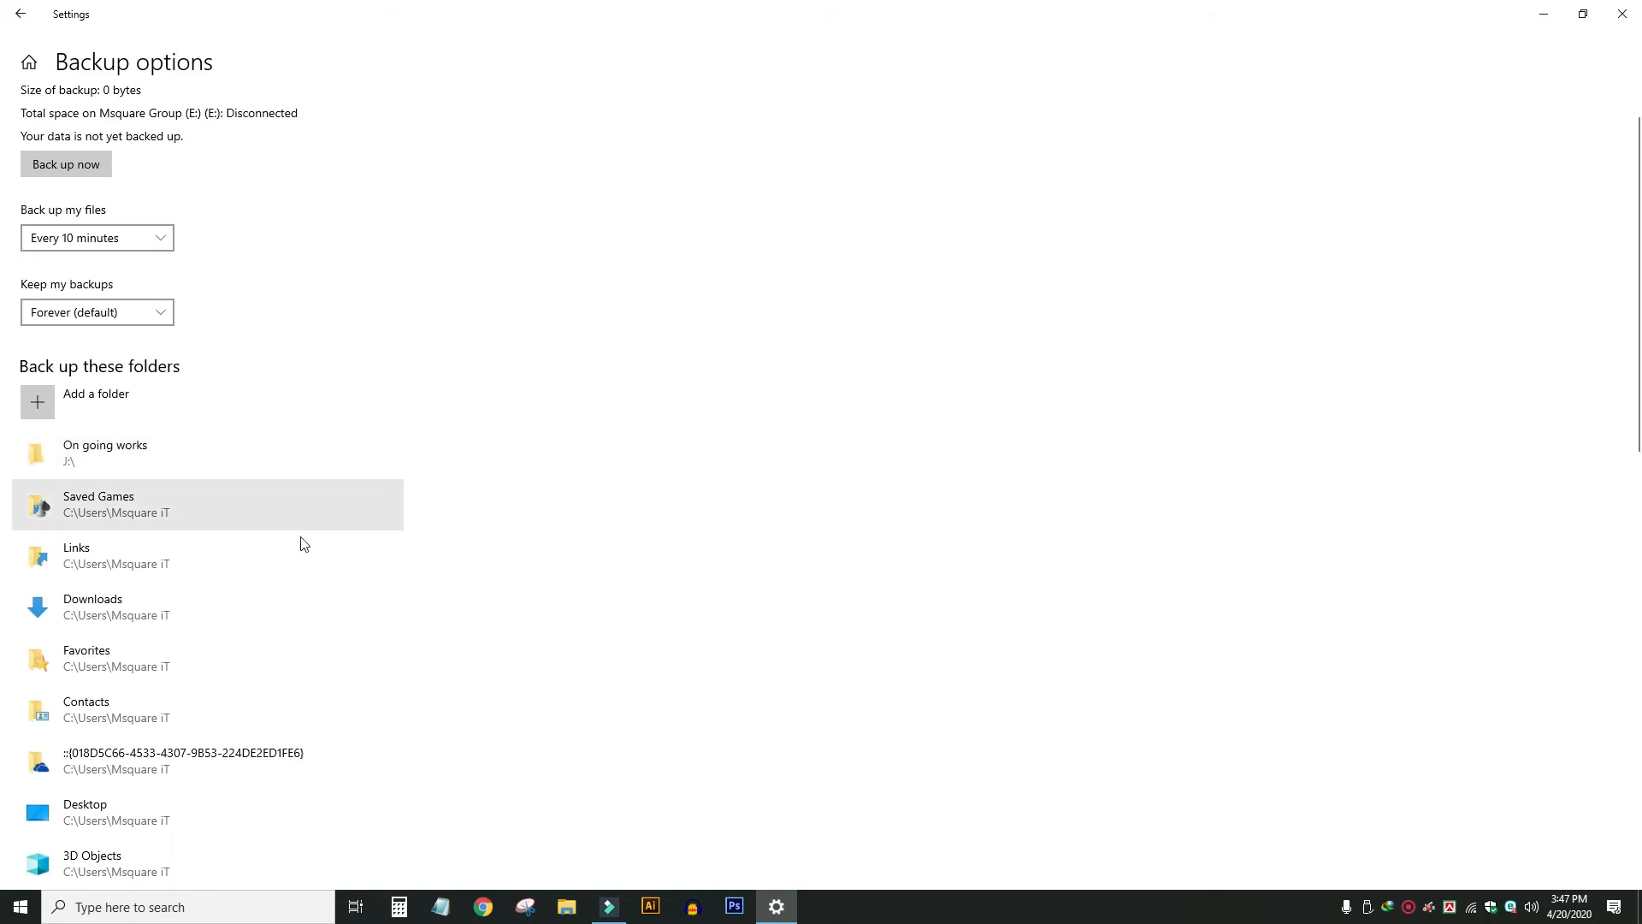
# Open the advanced settings listed under the related settings of Backup options
pyautogui.scroll(-3, 439, 548)
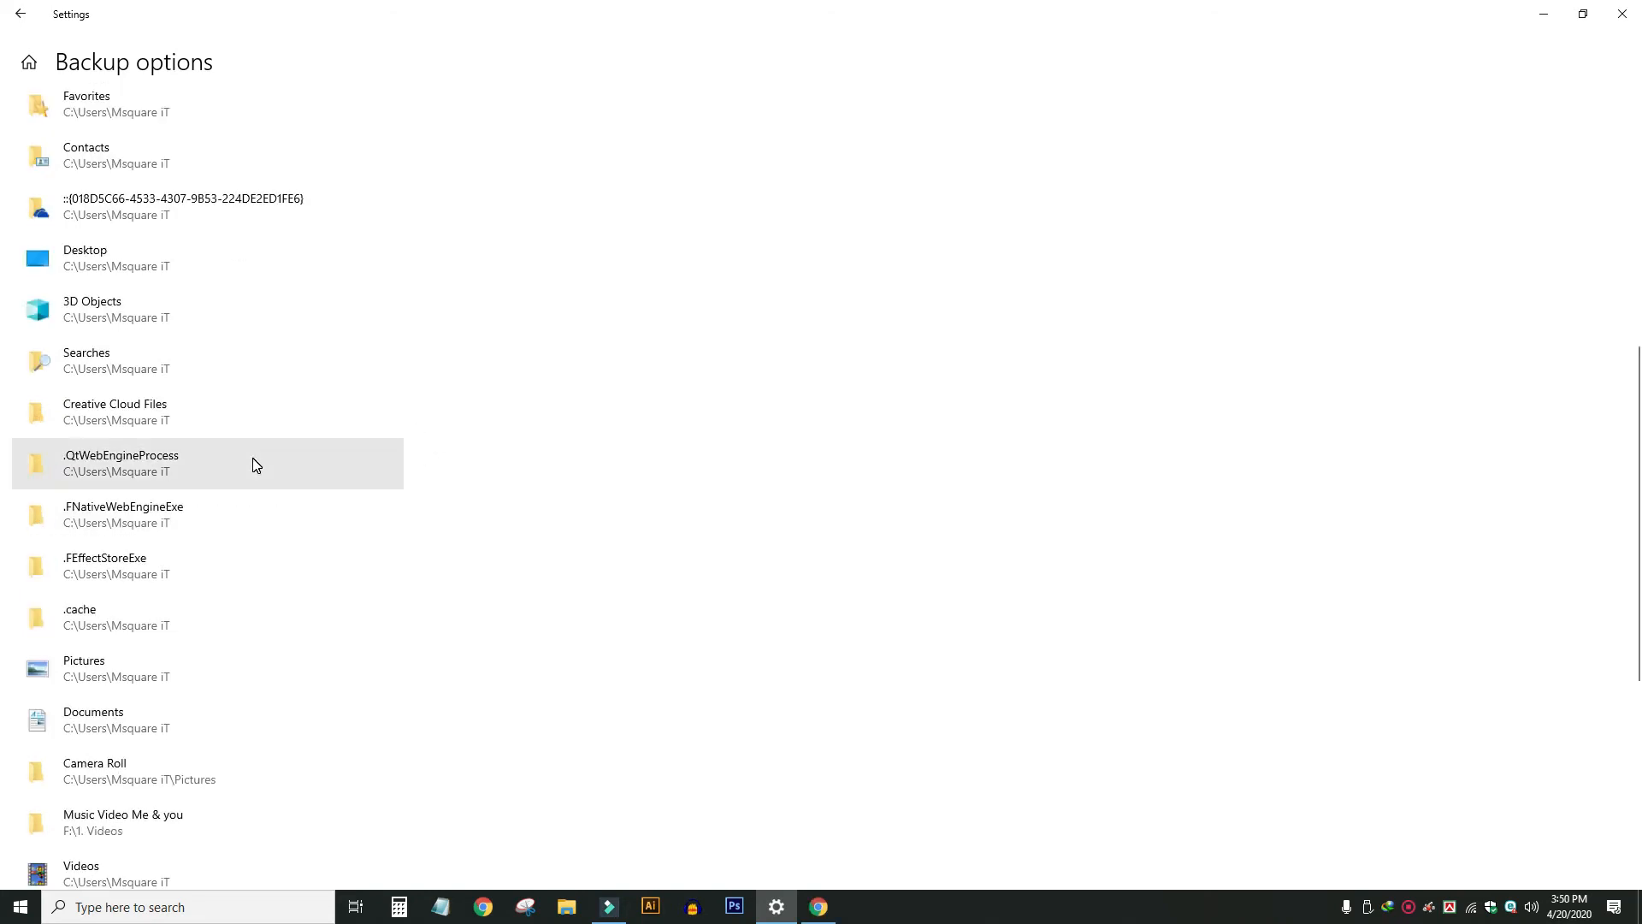
pyautogui.scroll(-1, 255, 462)
pyautogui.scroll(-5, 256, 461)
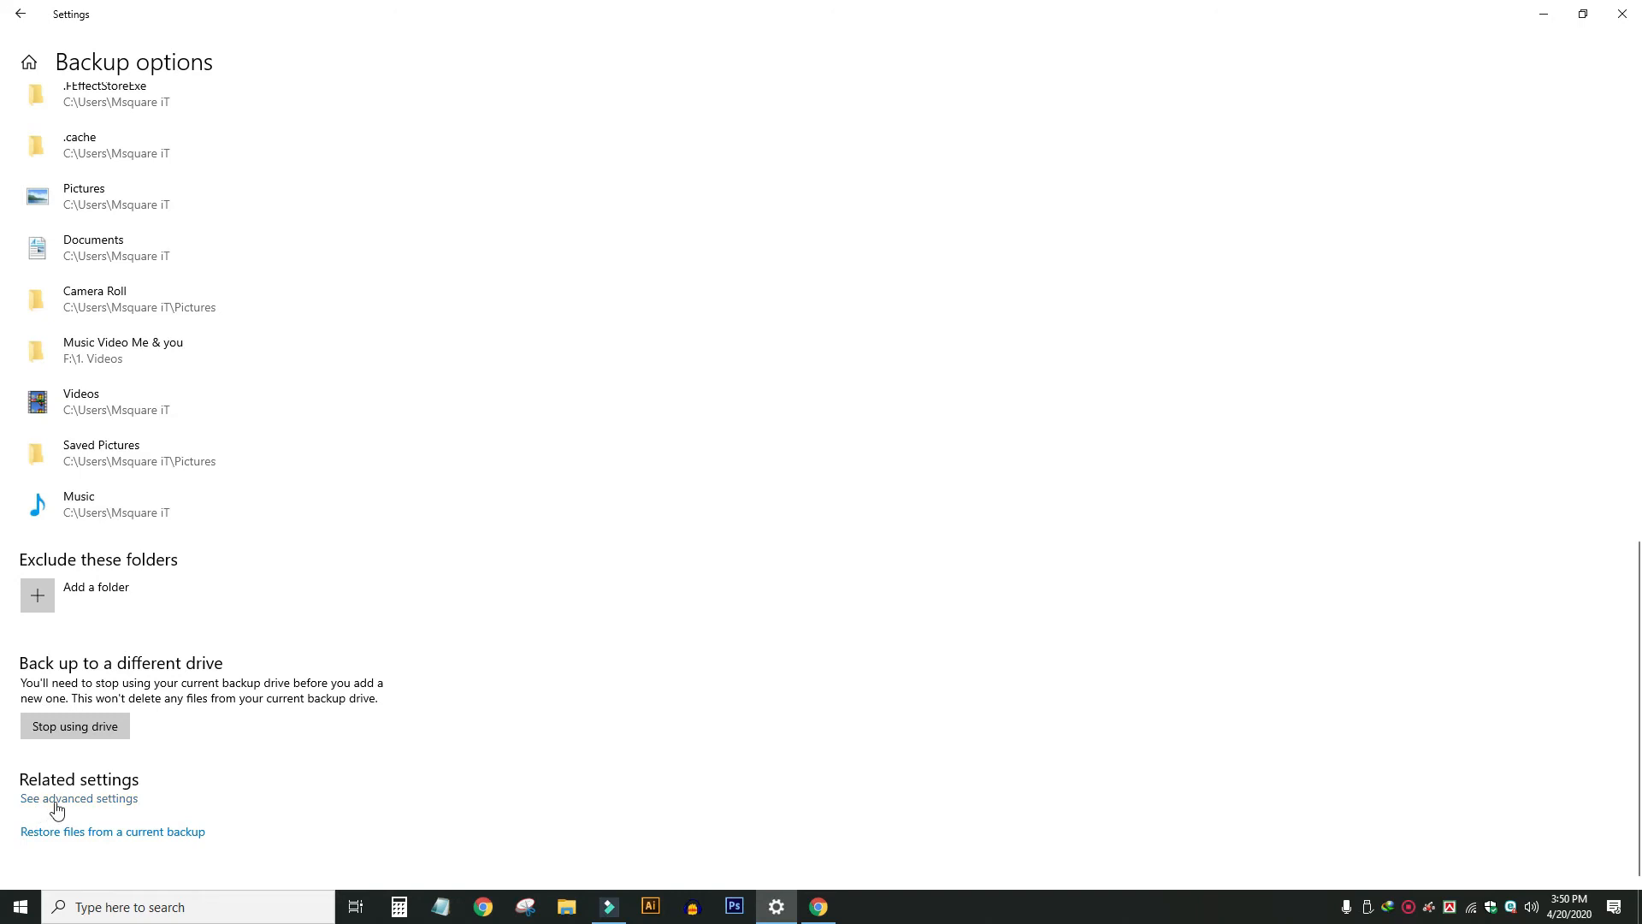
pyautogui.click(83, 808)
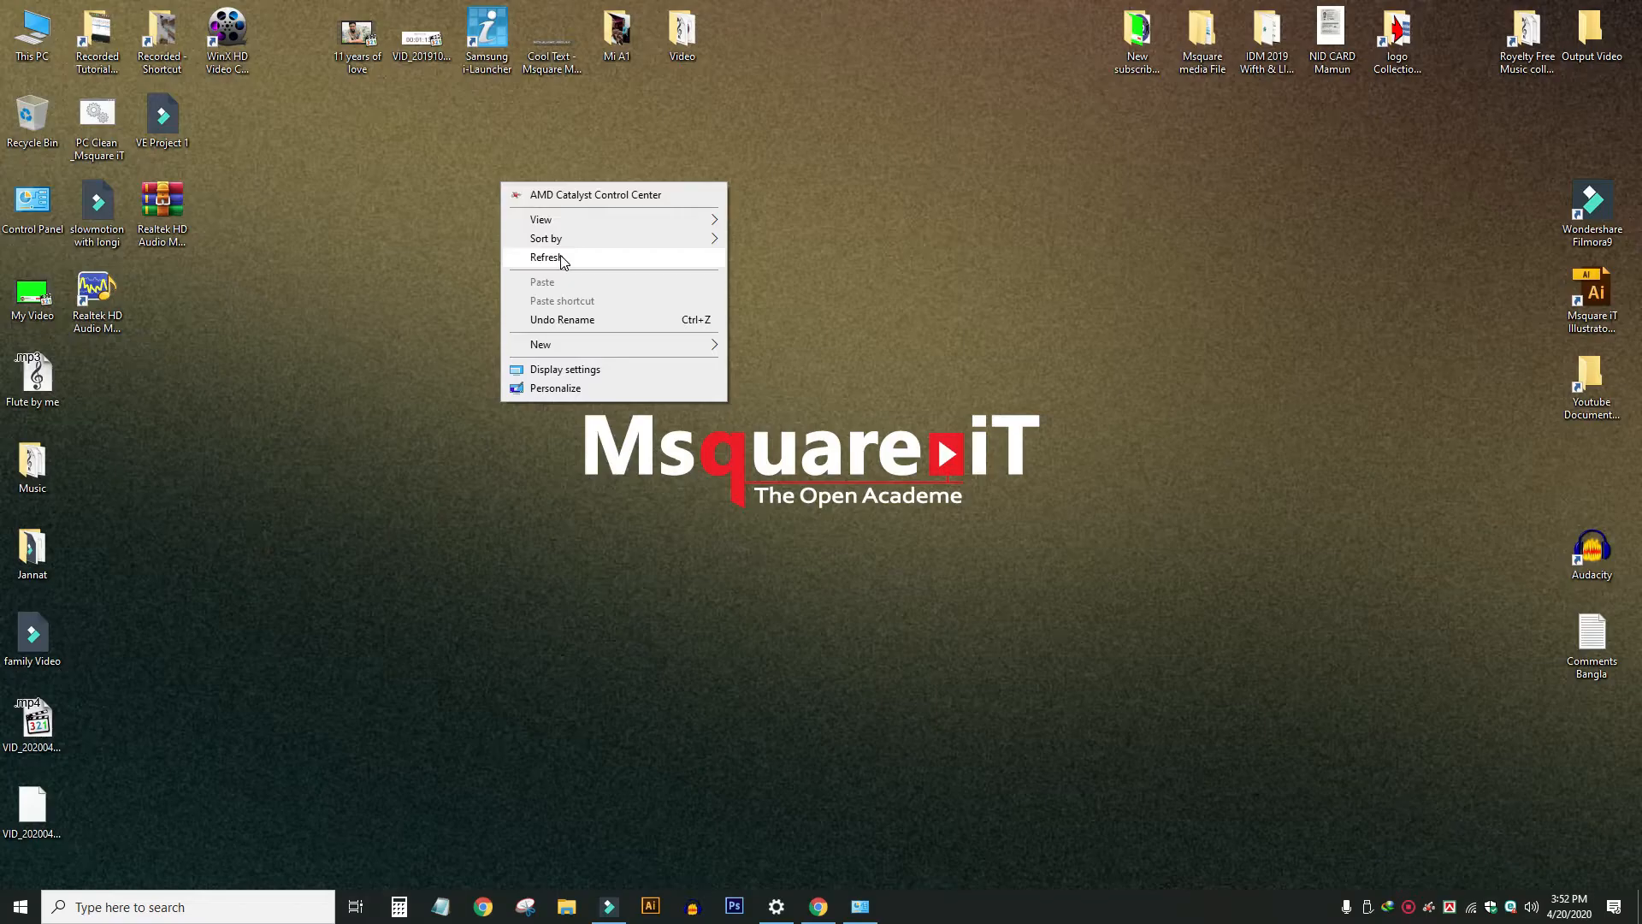
# Refresh the desktop, then check My Pen Drive (E:) in This PC and the files in On going works on the More (J:) drive
pyautogui.rightClick(403, 232)
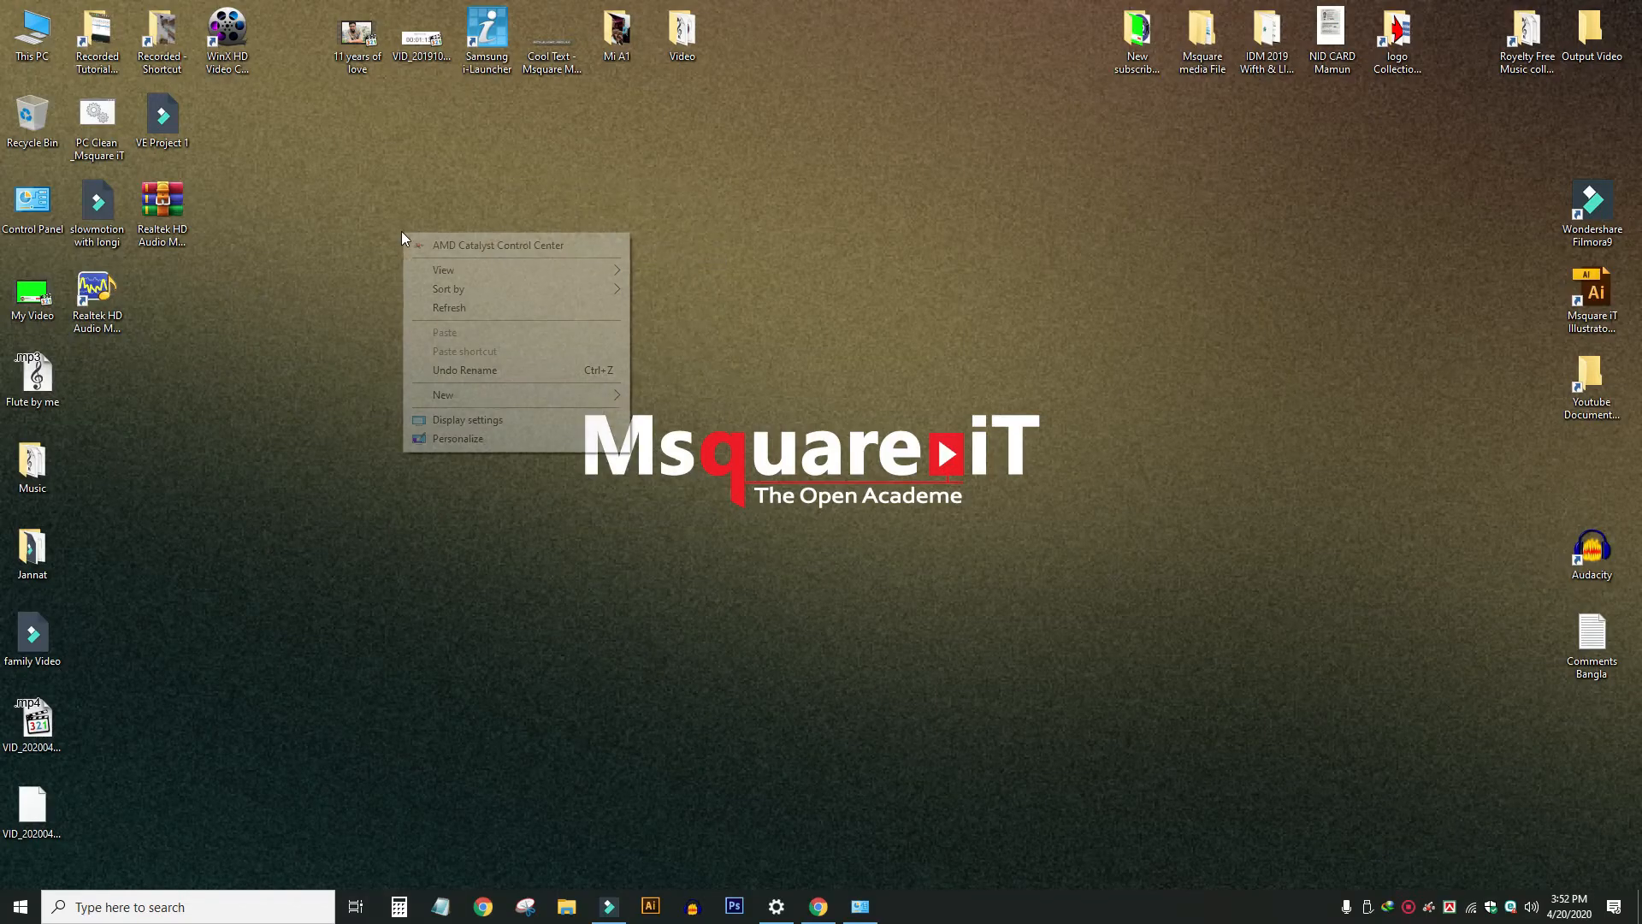
pyautogui.click(453, 307)
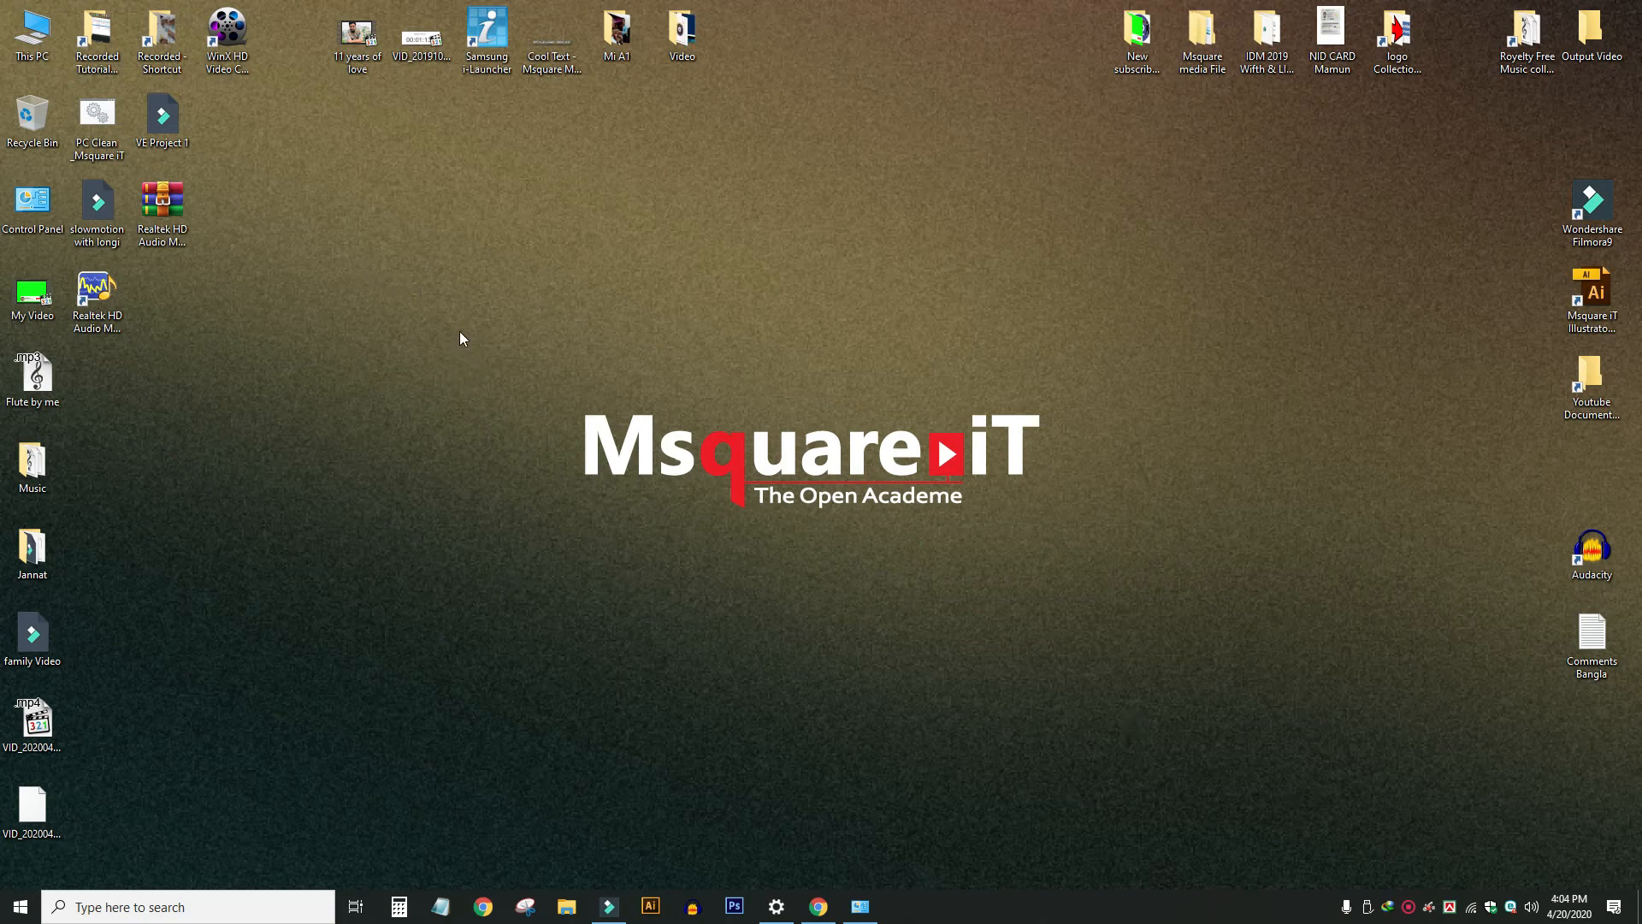
pyautogui.doubleClick(33, 49)
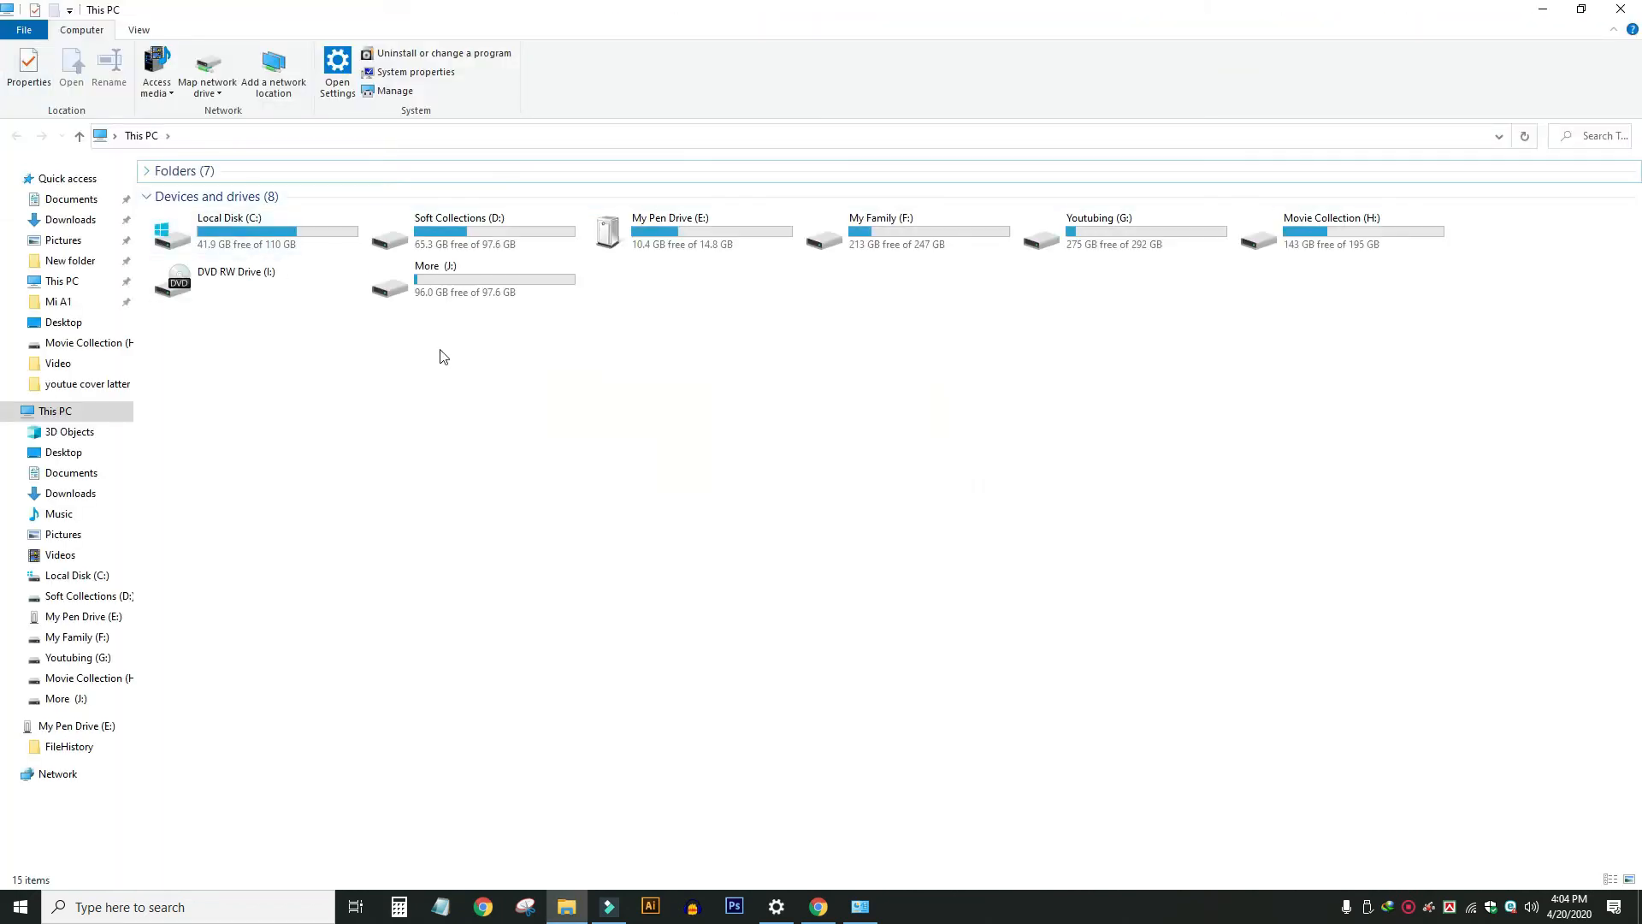
pyautogui.click(675, 251)
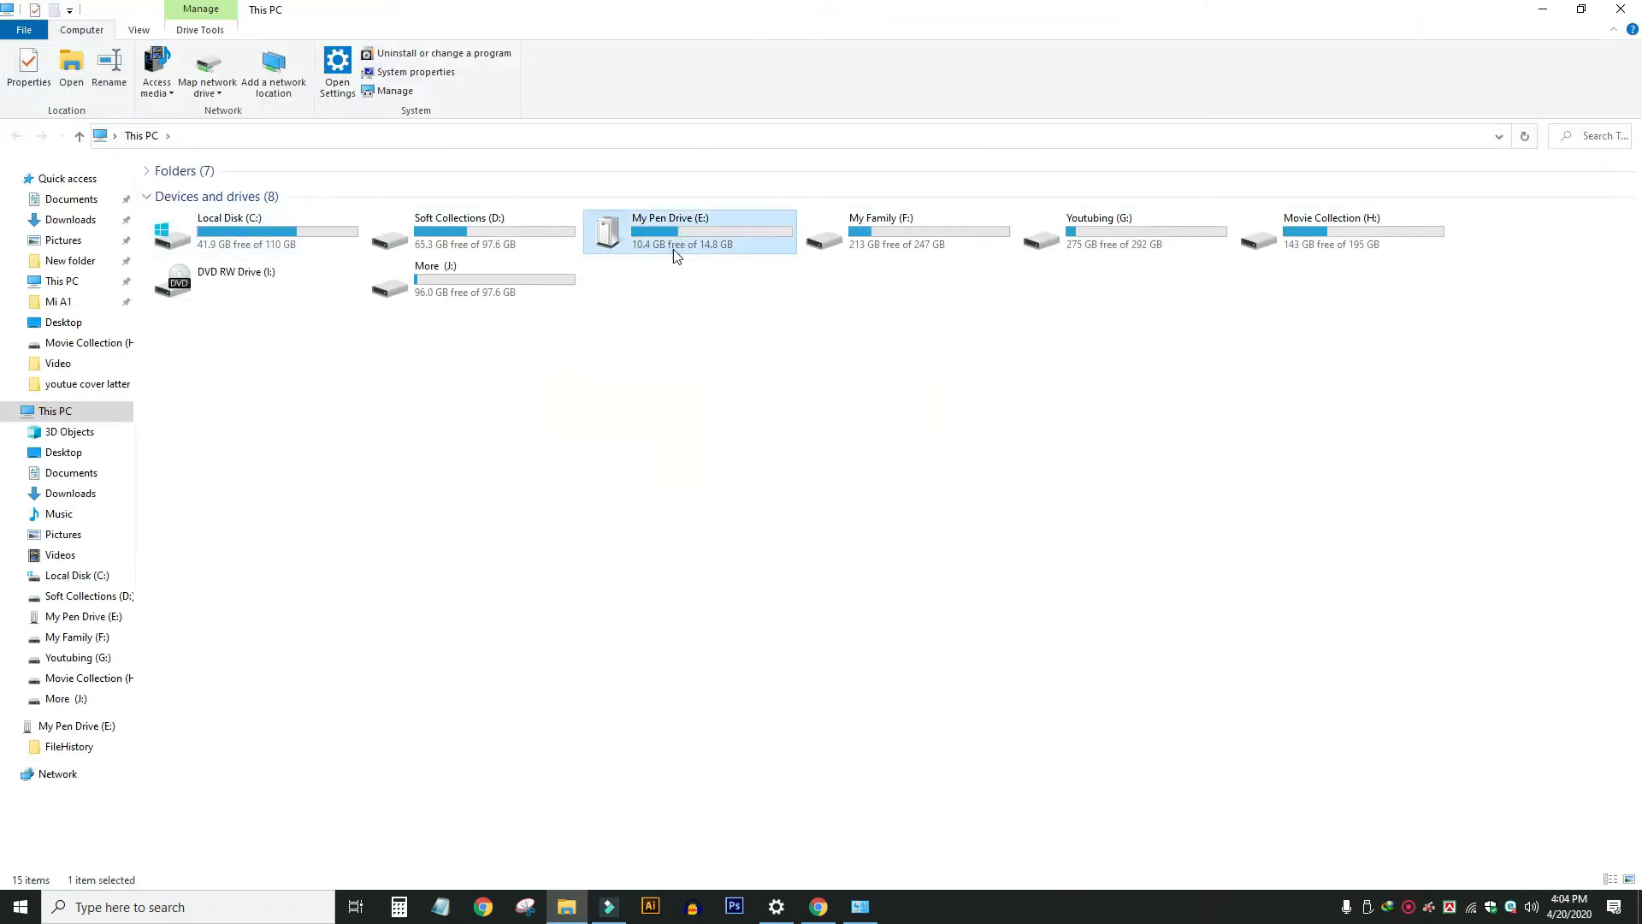
pyautogui.doubleClick(455, 286)
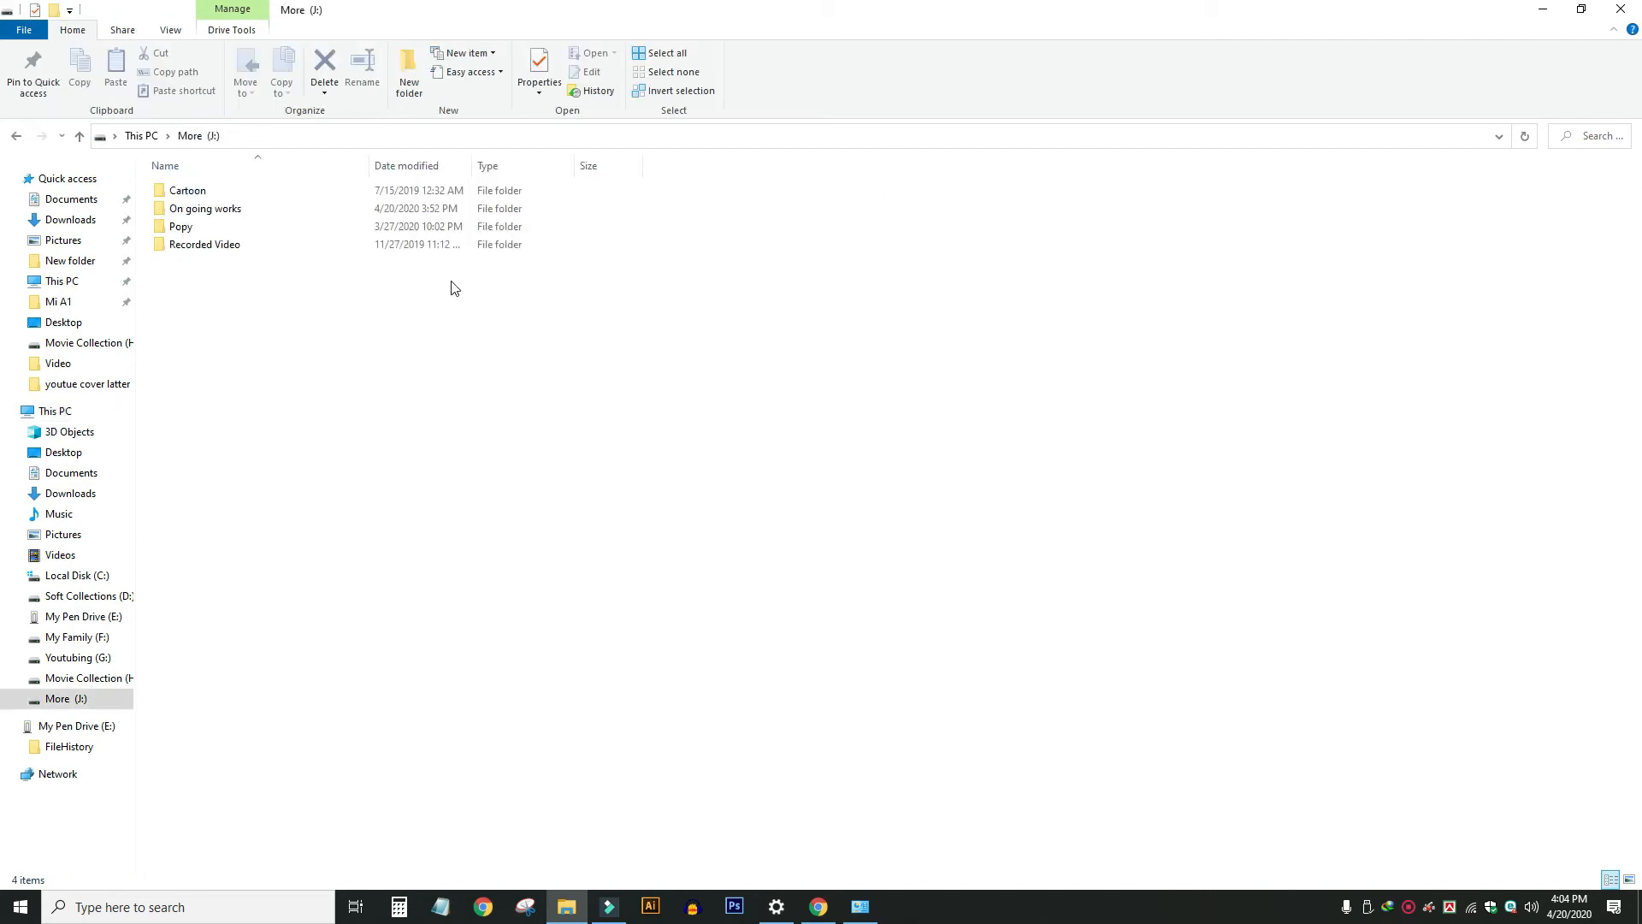
pyautogui.doubleClick(210, 211)
pyautogui.click(192, 195)
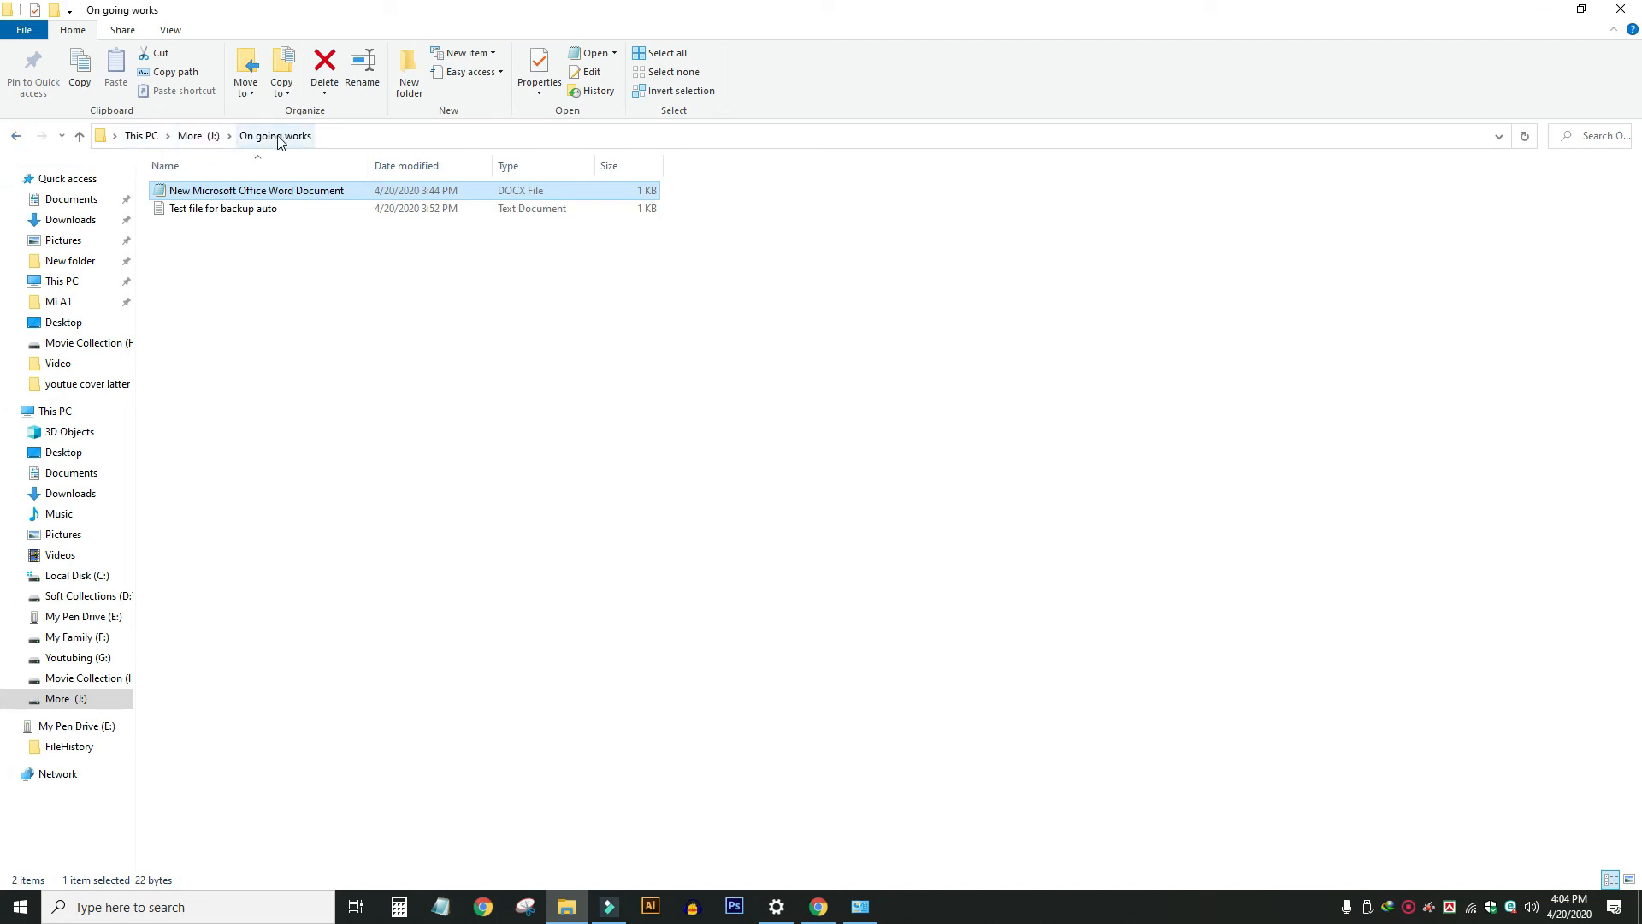
# Browse My Pen Drive (E:) through FileHistory, Msquare iT, MSQUAREGROUP, Data and J to check the backed-up On going works folder
pyautogui.click(18, 140)
pyautogui.click(17, 140)
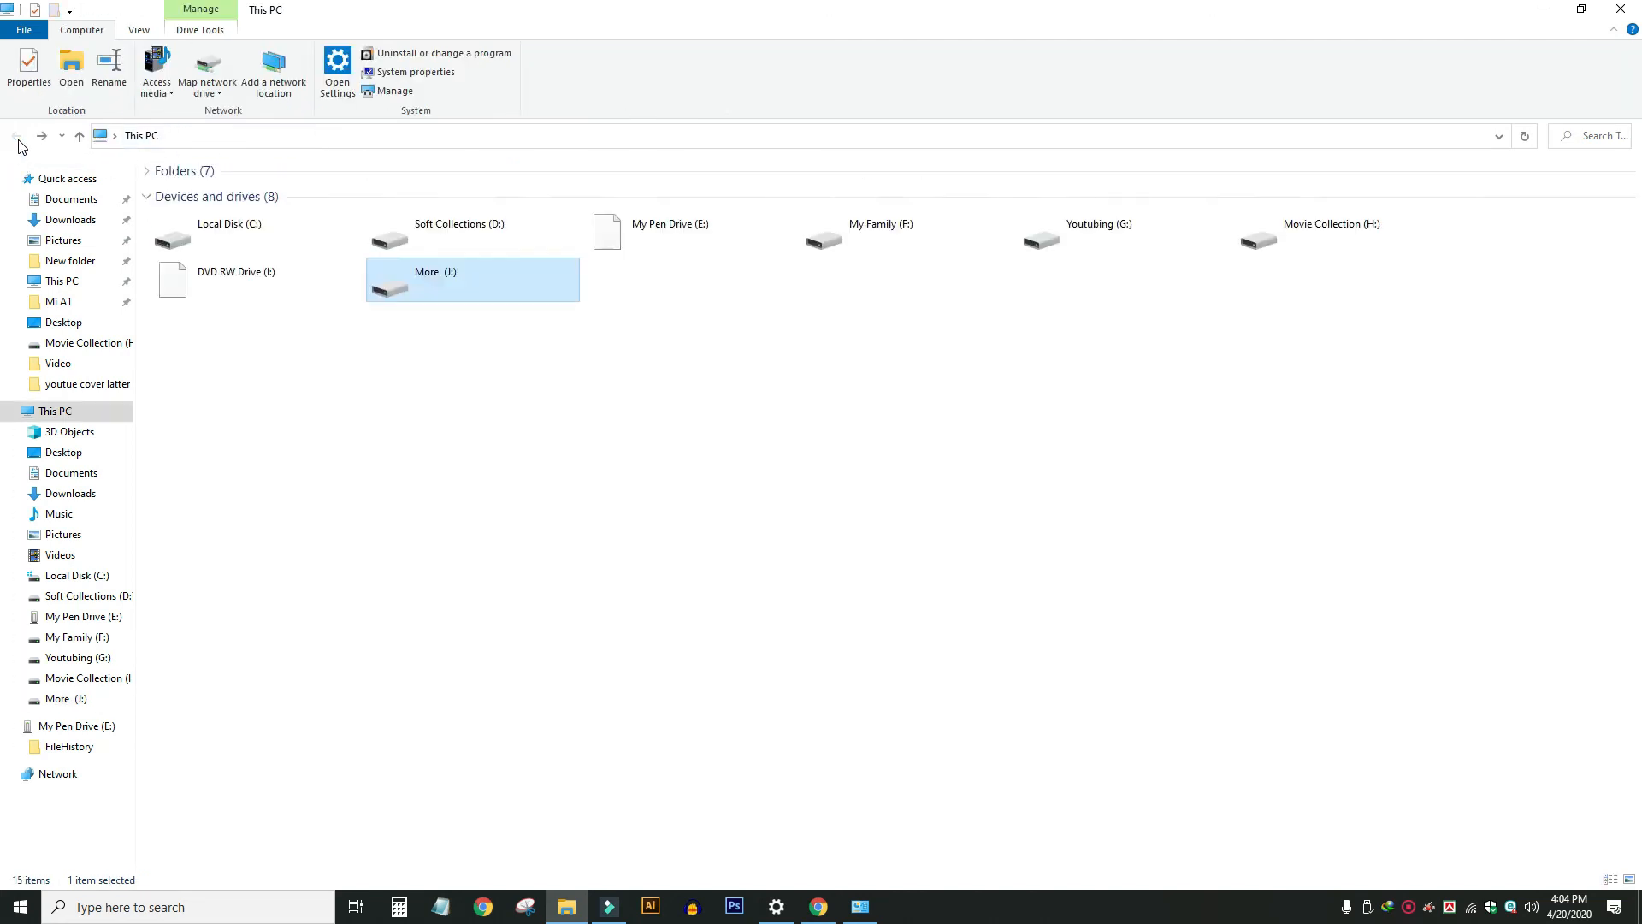
pyautogui.doubleClick(671, 232)
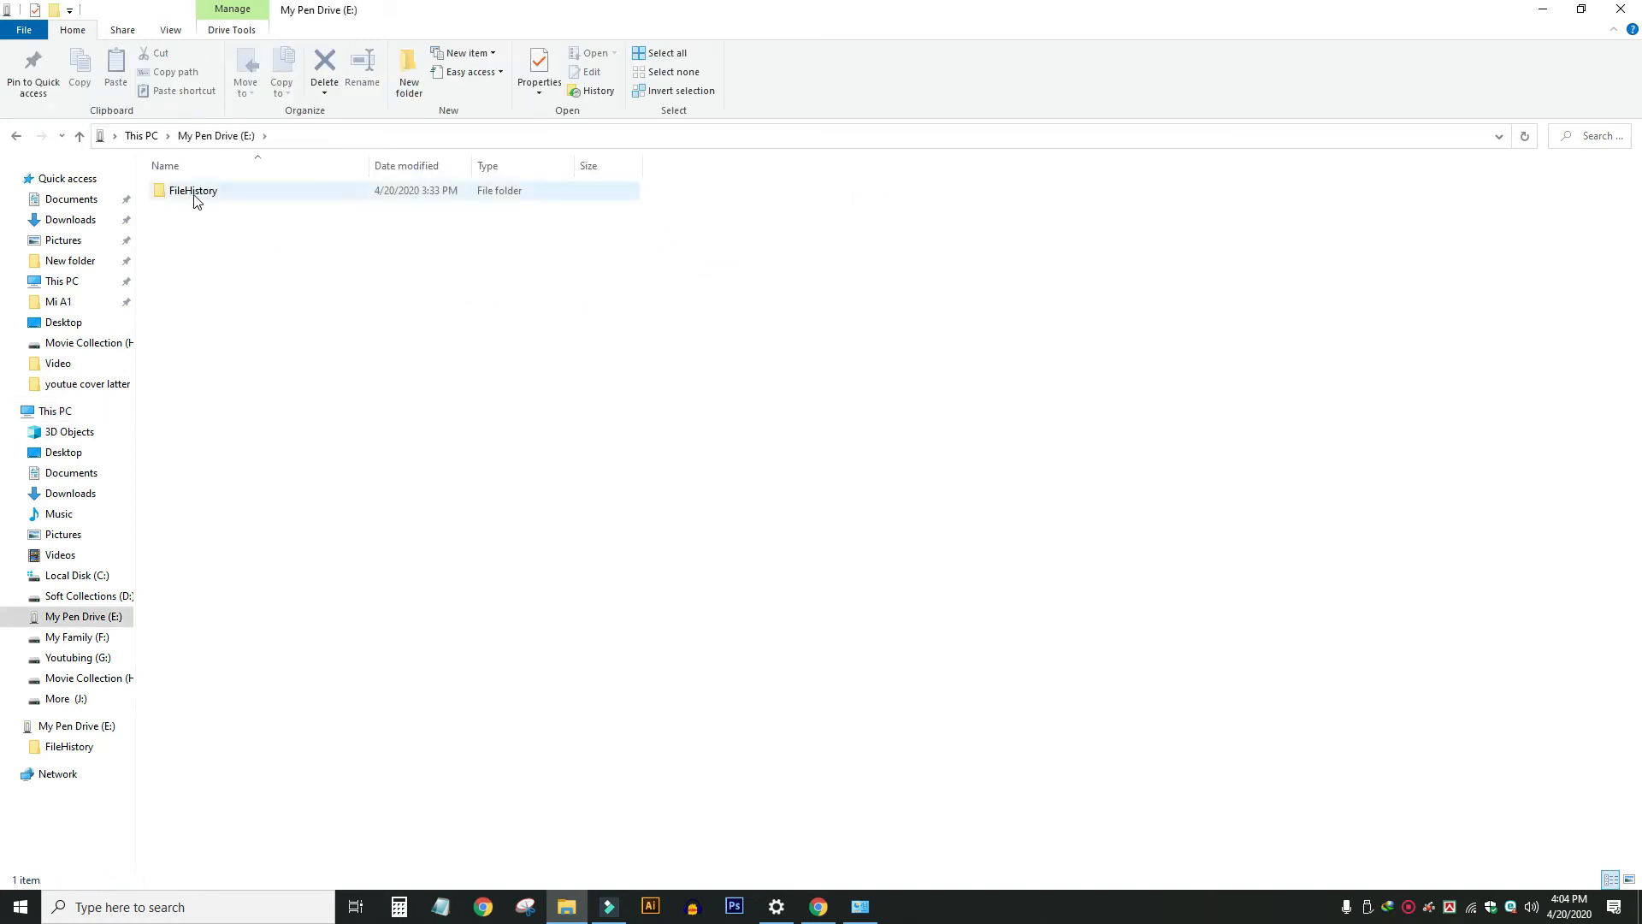
pyautogui.doubleClick(196, 191)
pyautogui.doubleClick(196, 192)
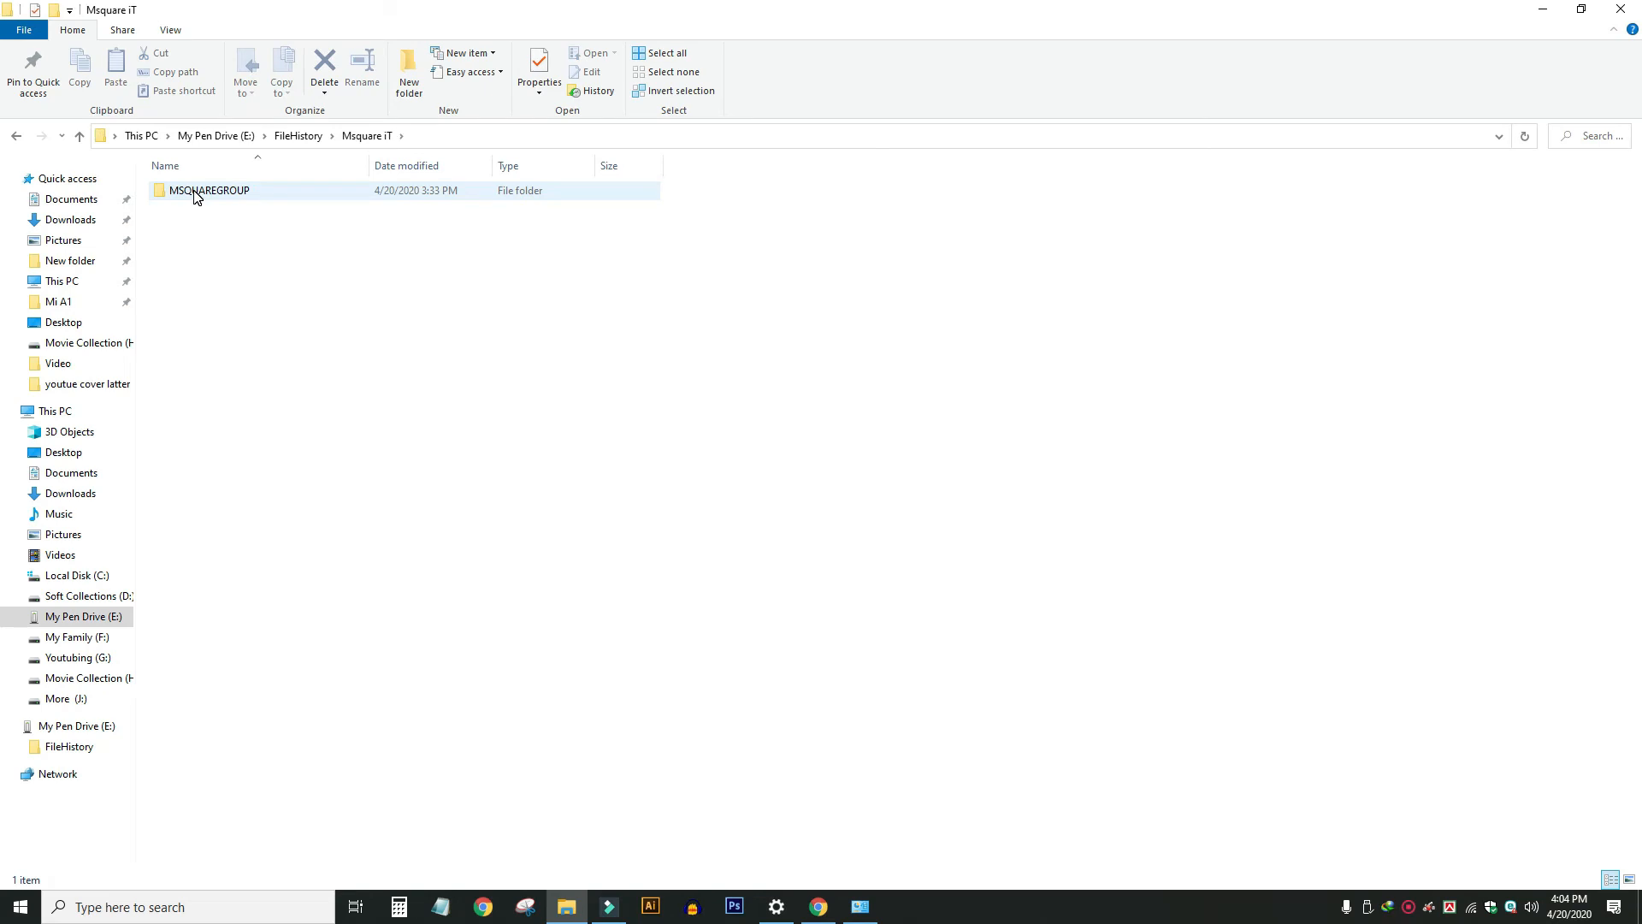
pyautogui.doubleClick(195, 193)
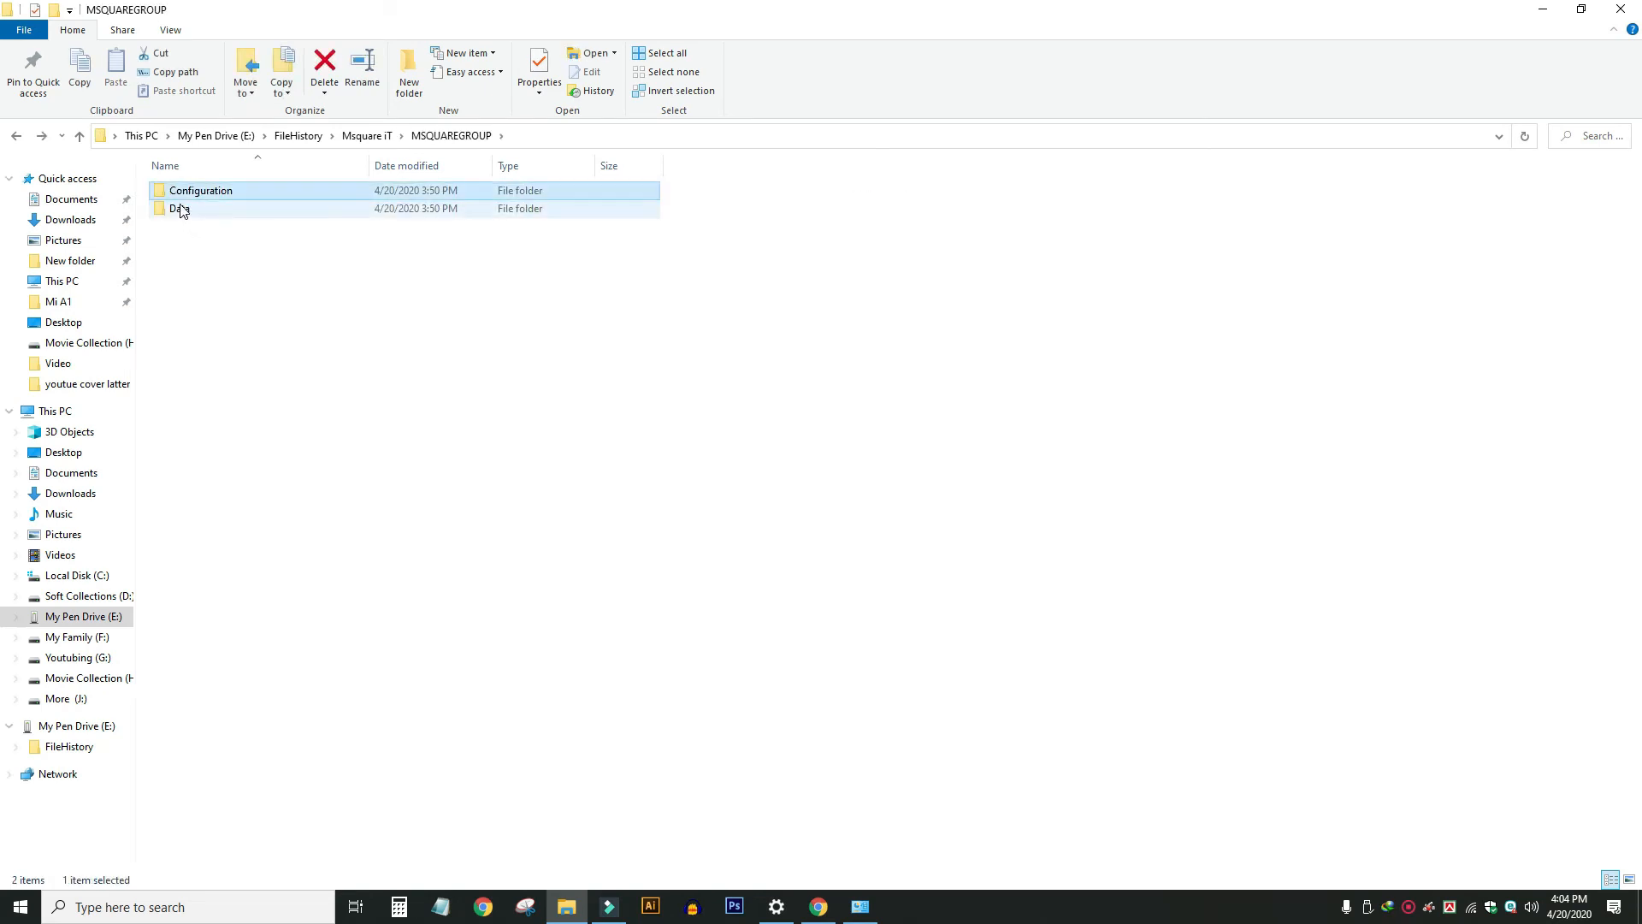
pyautogui.doubleClick(182, 210)
pyautogui.doubleClick(206, 225)
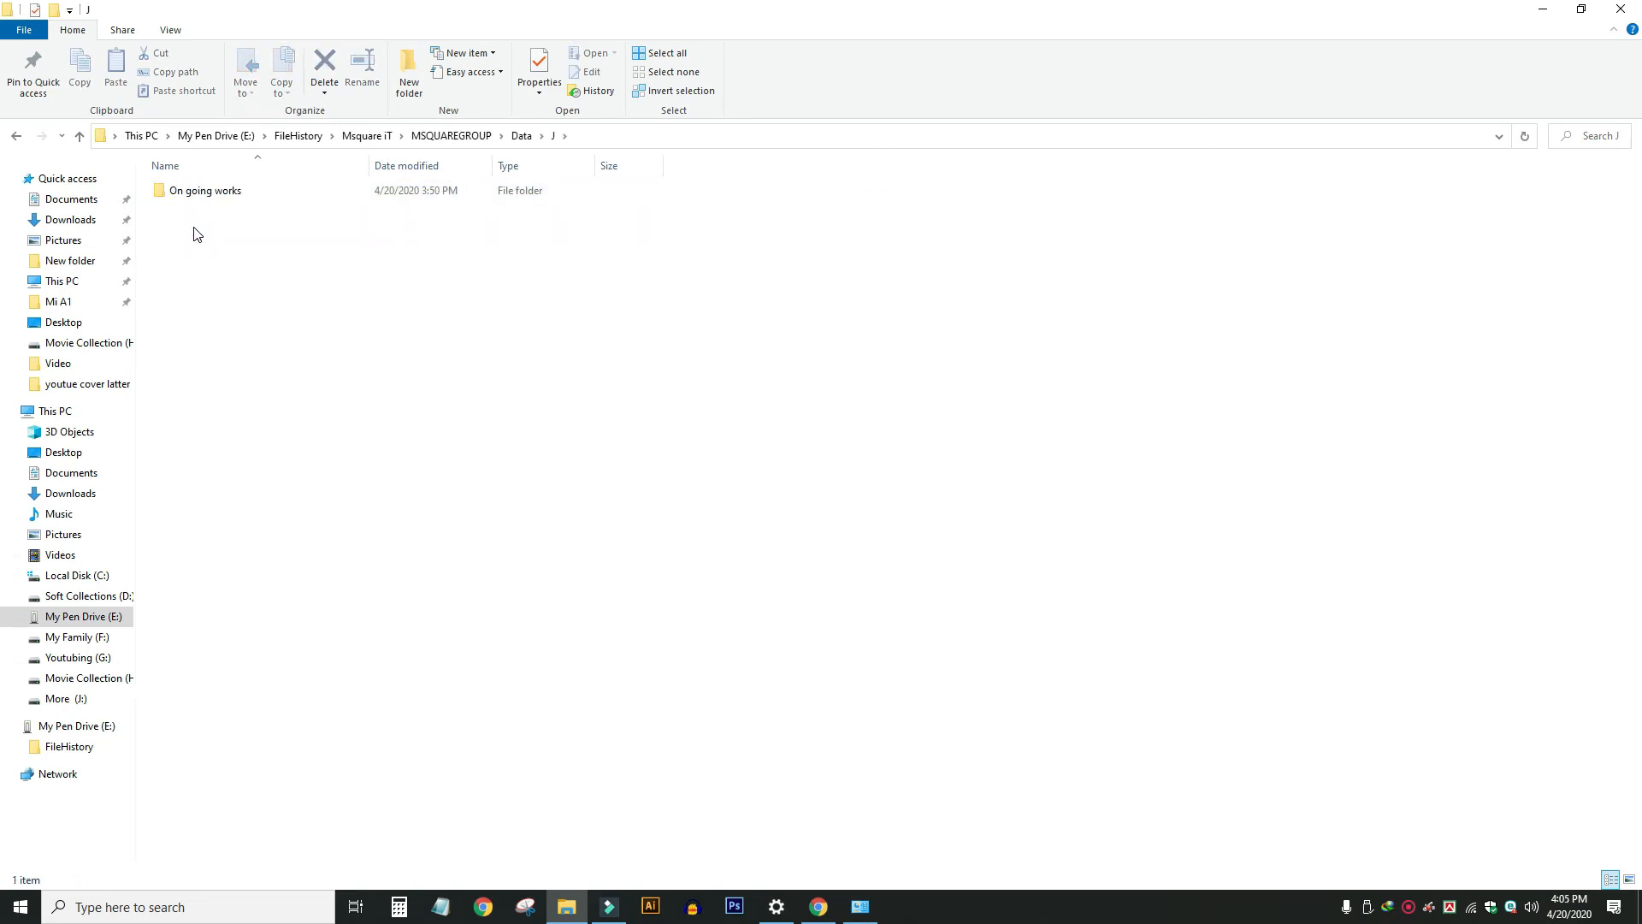
pyautogui.click(191, 193)
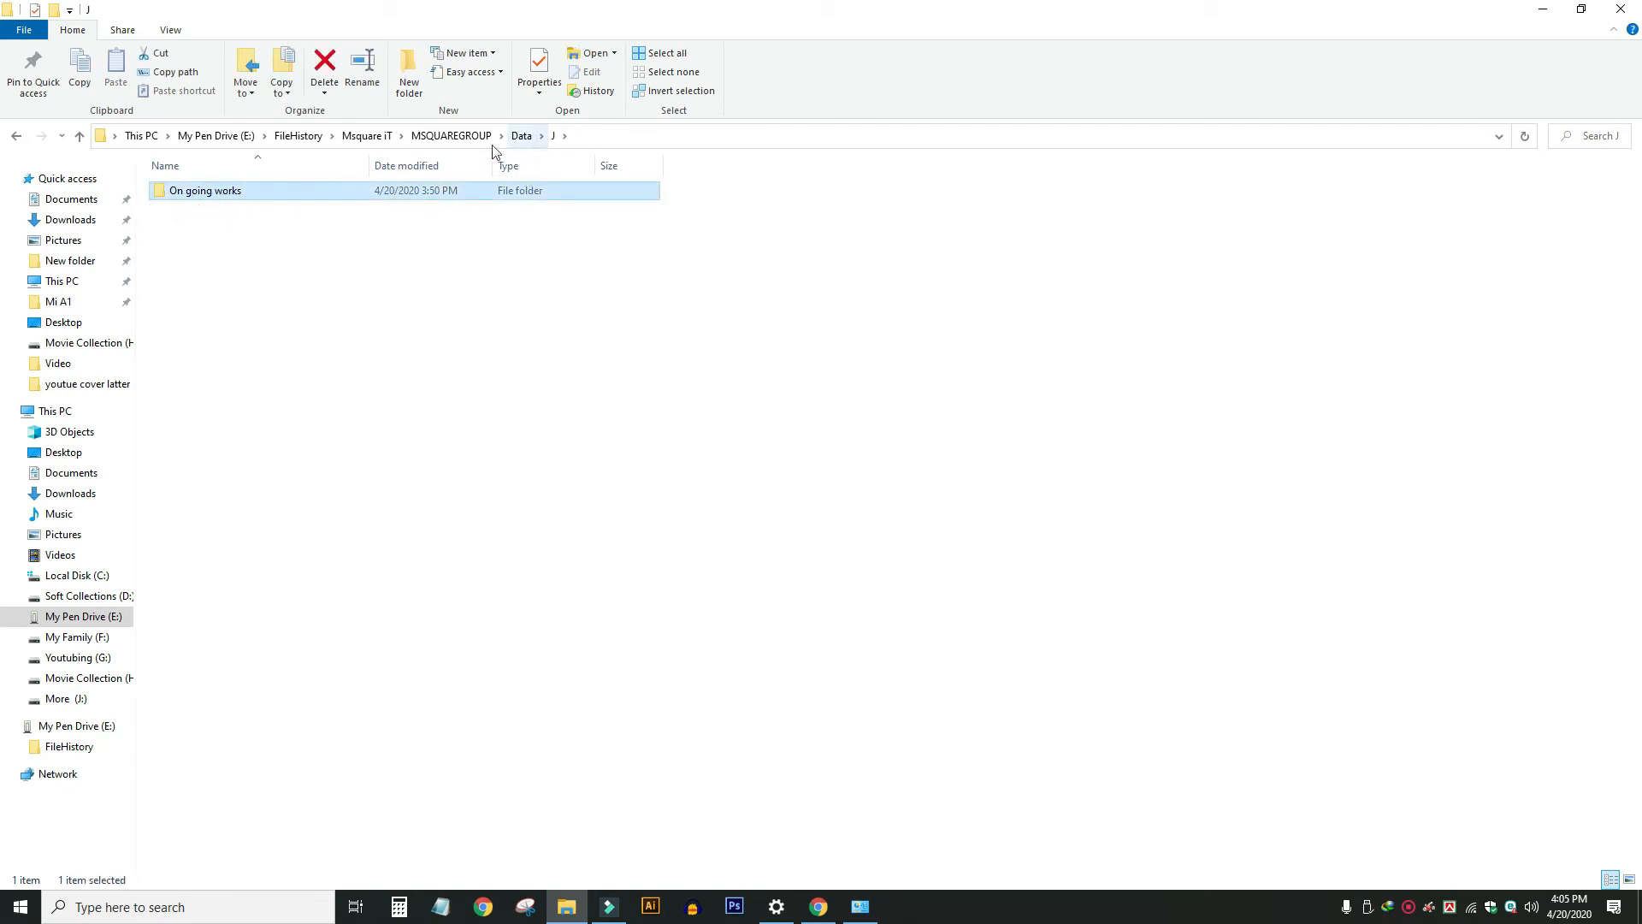
pyautogui.doubleClick(206, 197)
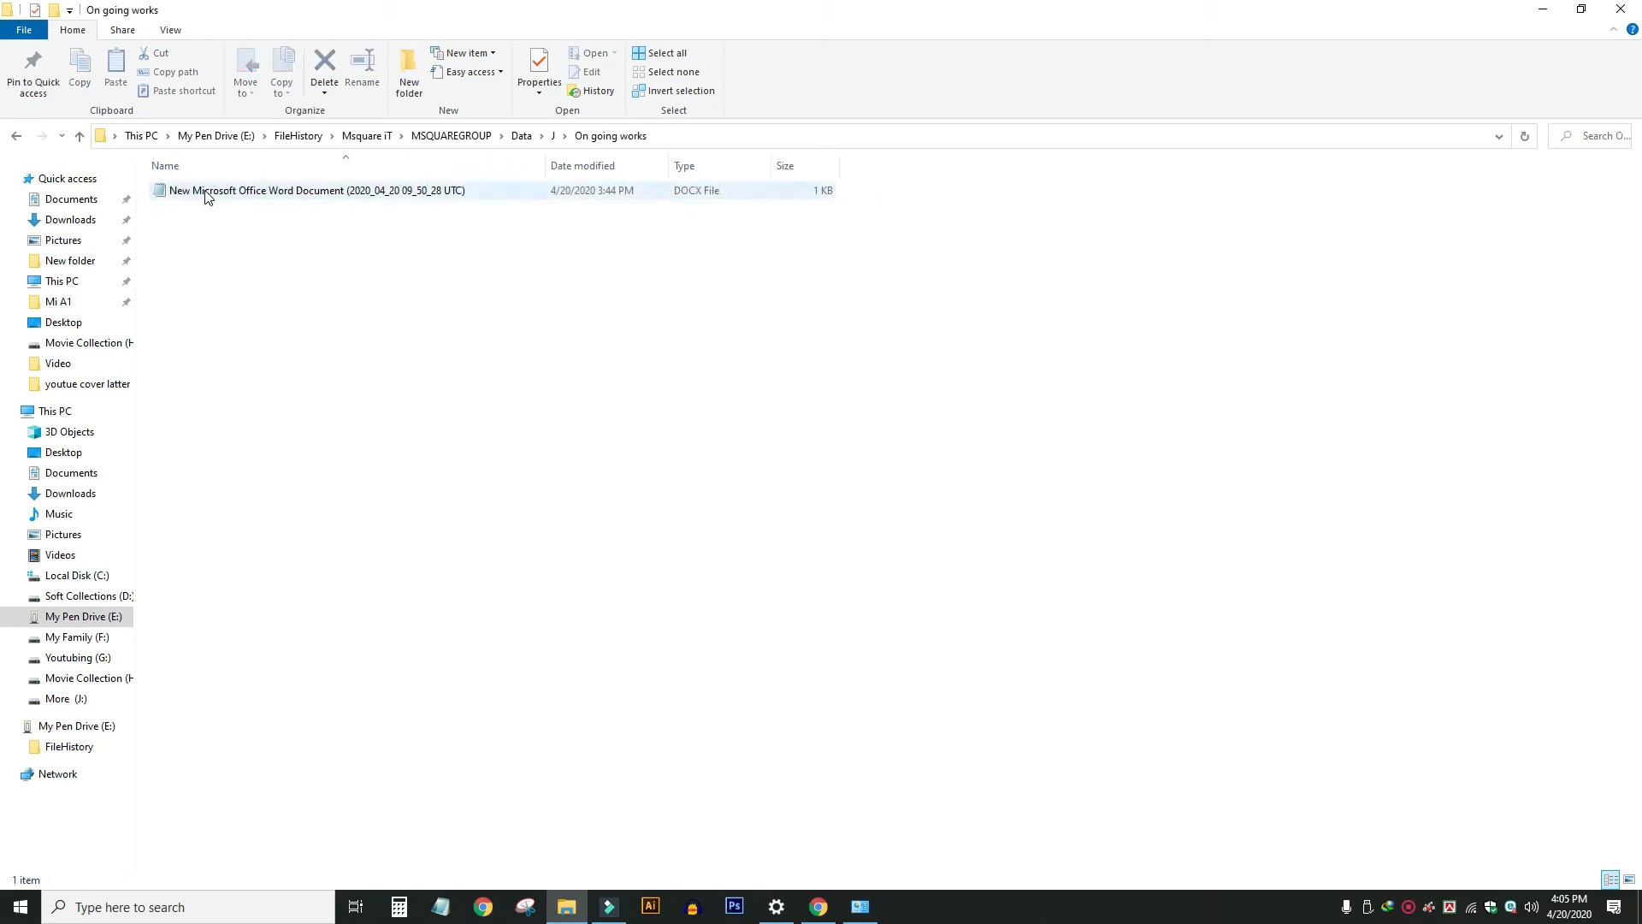
pyautogui.click(206, 197)
# Open On going works on More (J:) beside the pen drive's backup folder and copy Test file for backup auto into the backup folder
pyautogui.click(1581, 10)
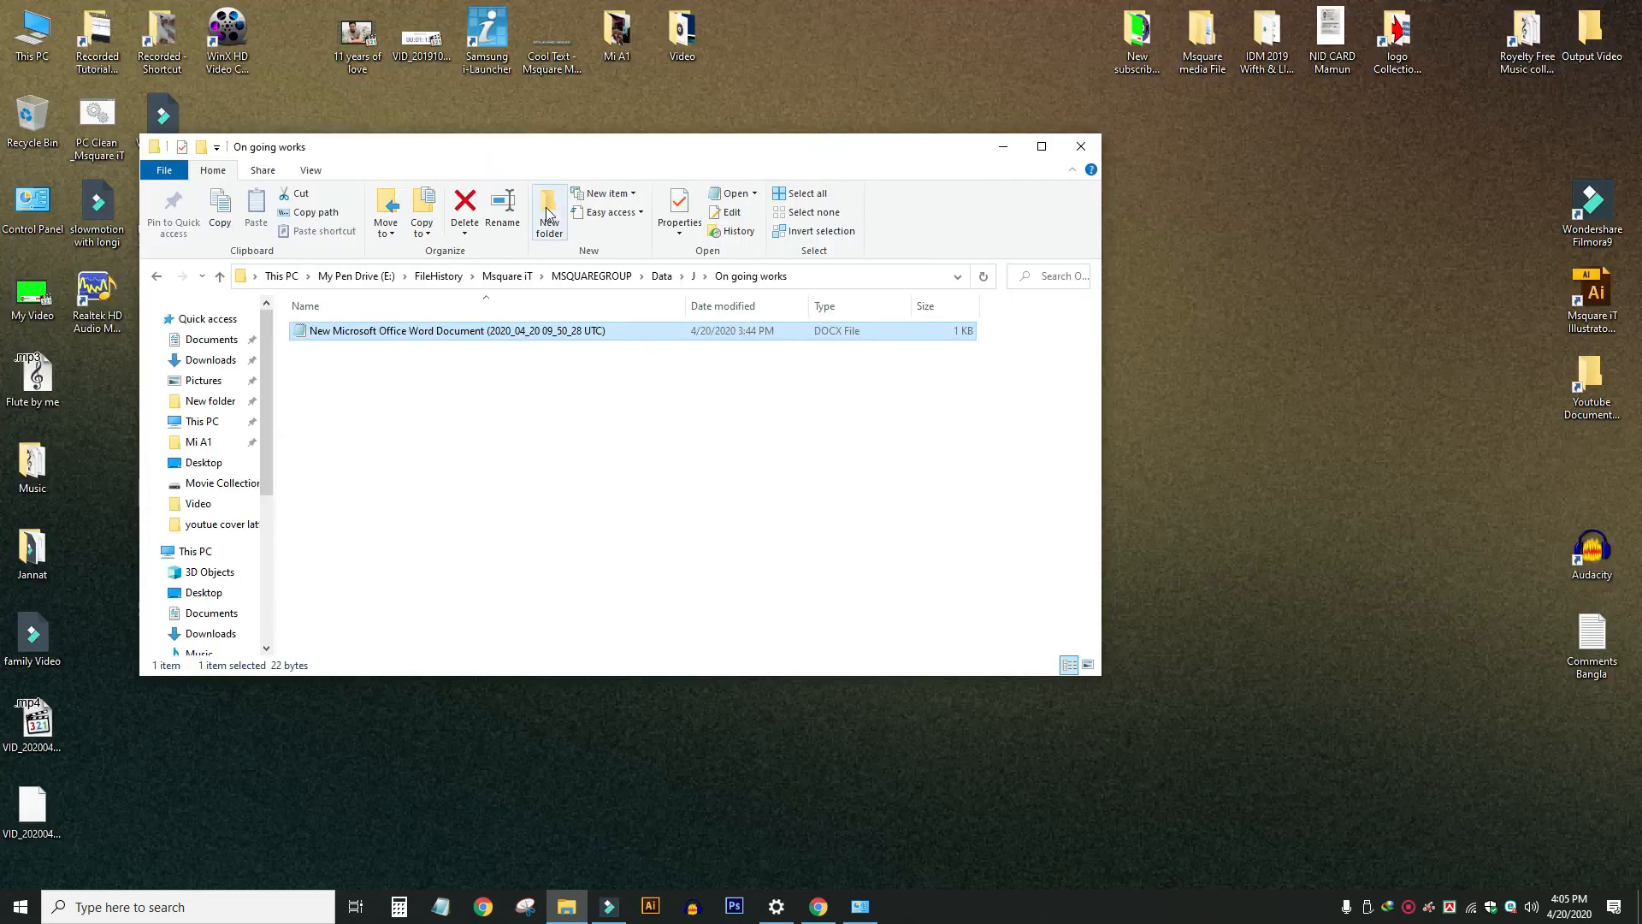
pyautogui.moveTo(652, 144); pyautogui.dragTo(1272, 68)
pyautogui.doubleClick(60, 68)
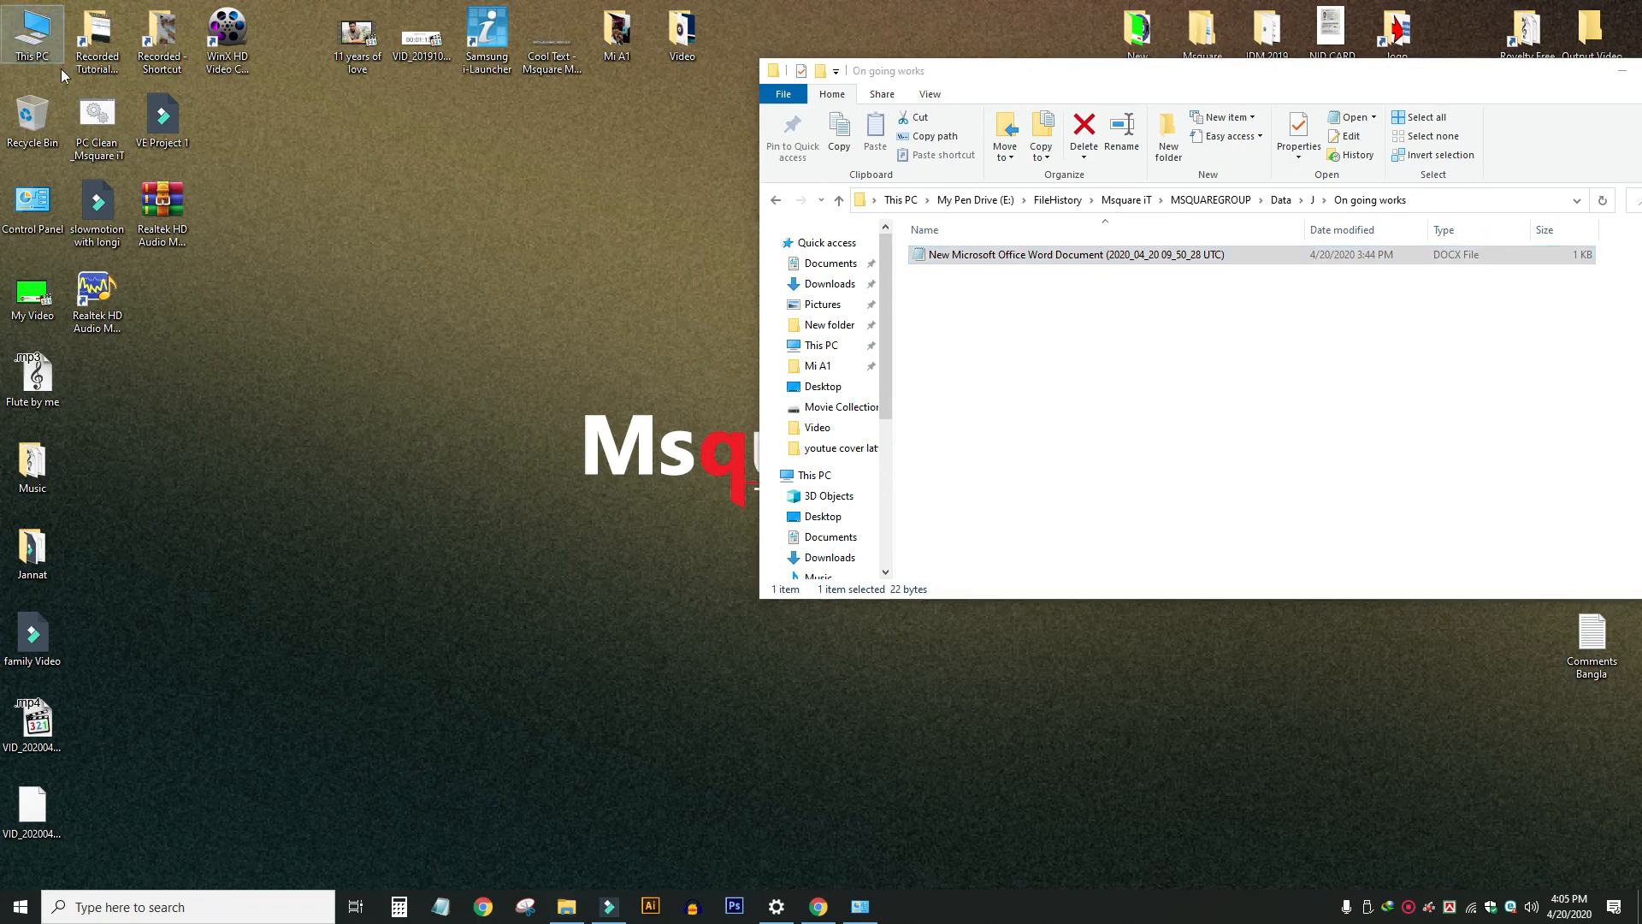
pyautogui.click(459, 334)
pyautogui.doubleClick(459, 334)
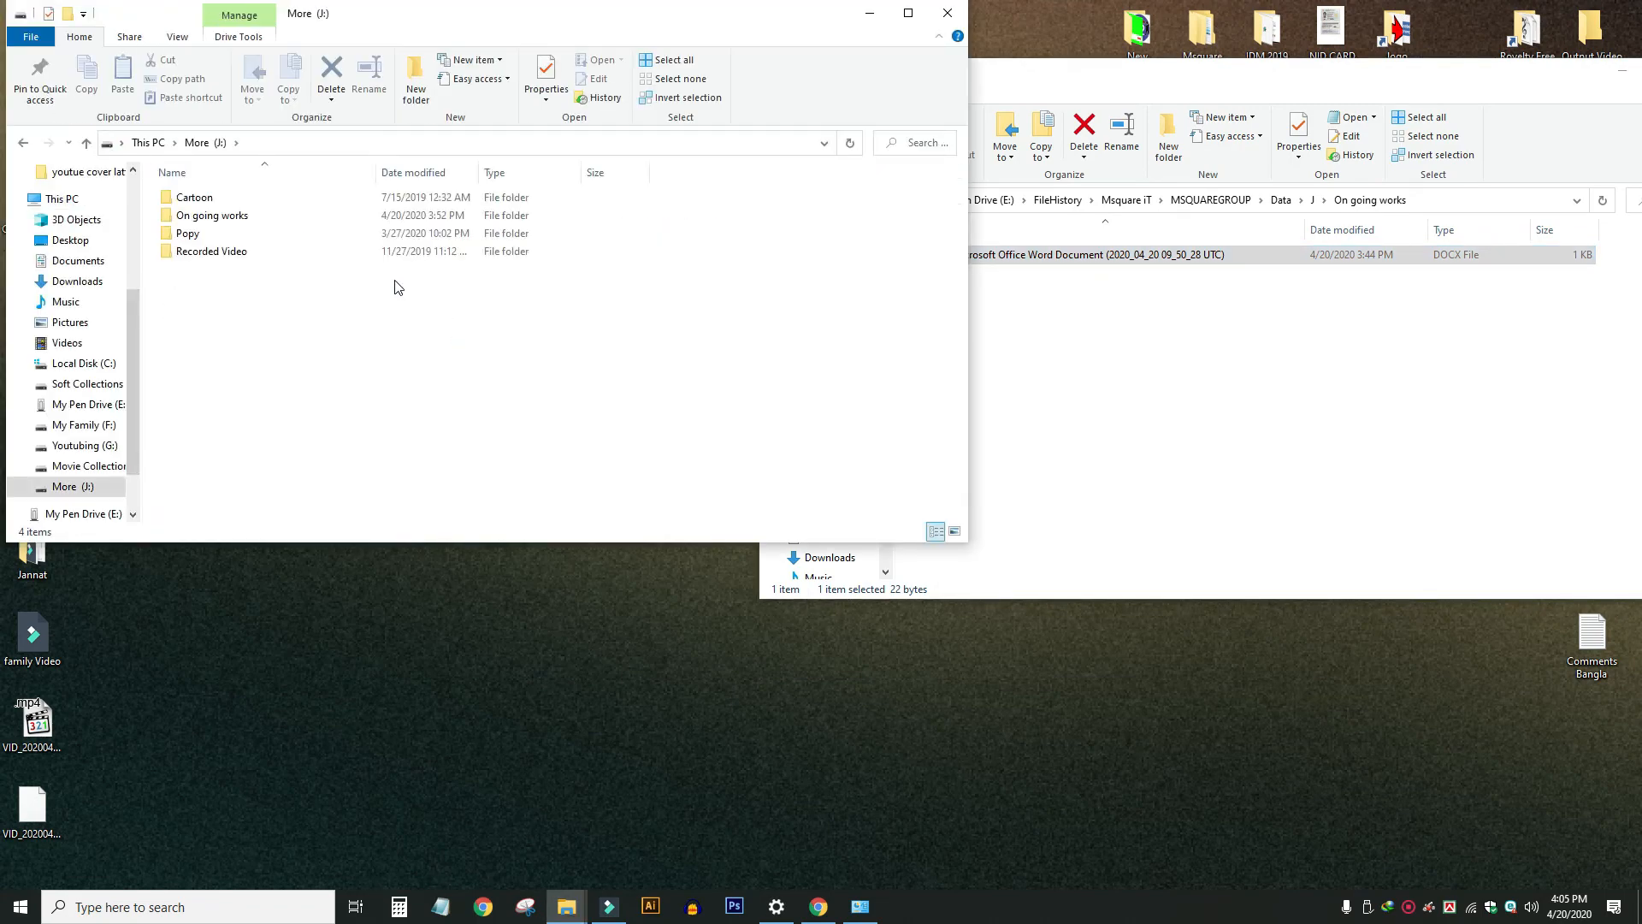
pyautogui.click(212, 219)
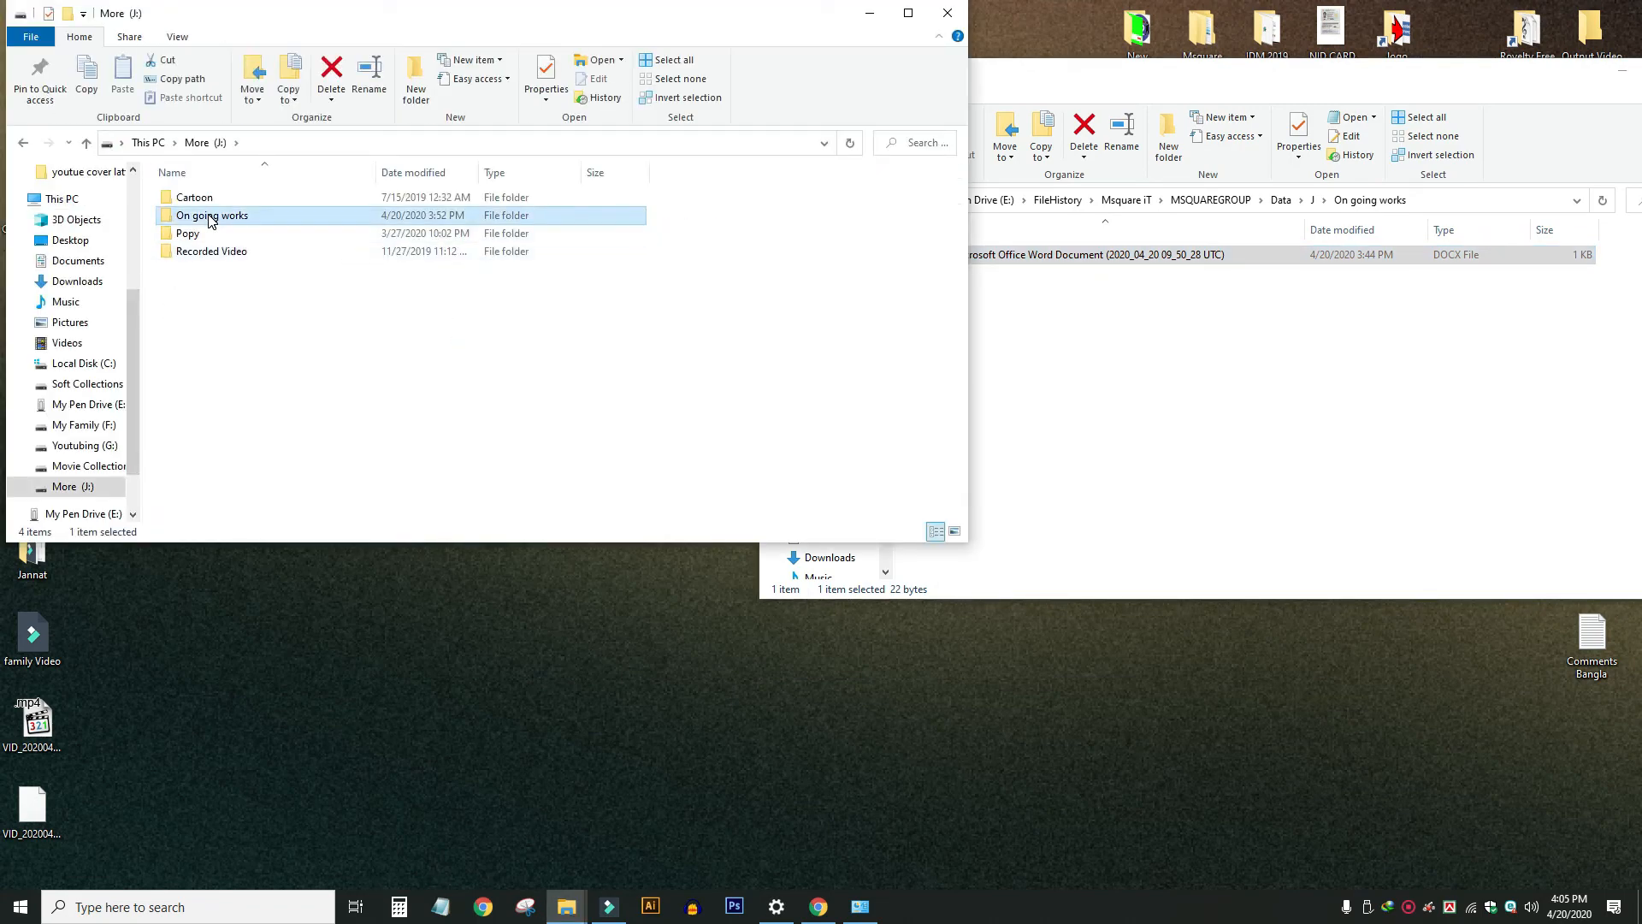
pyautogui.doubleClick(211, 219)
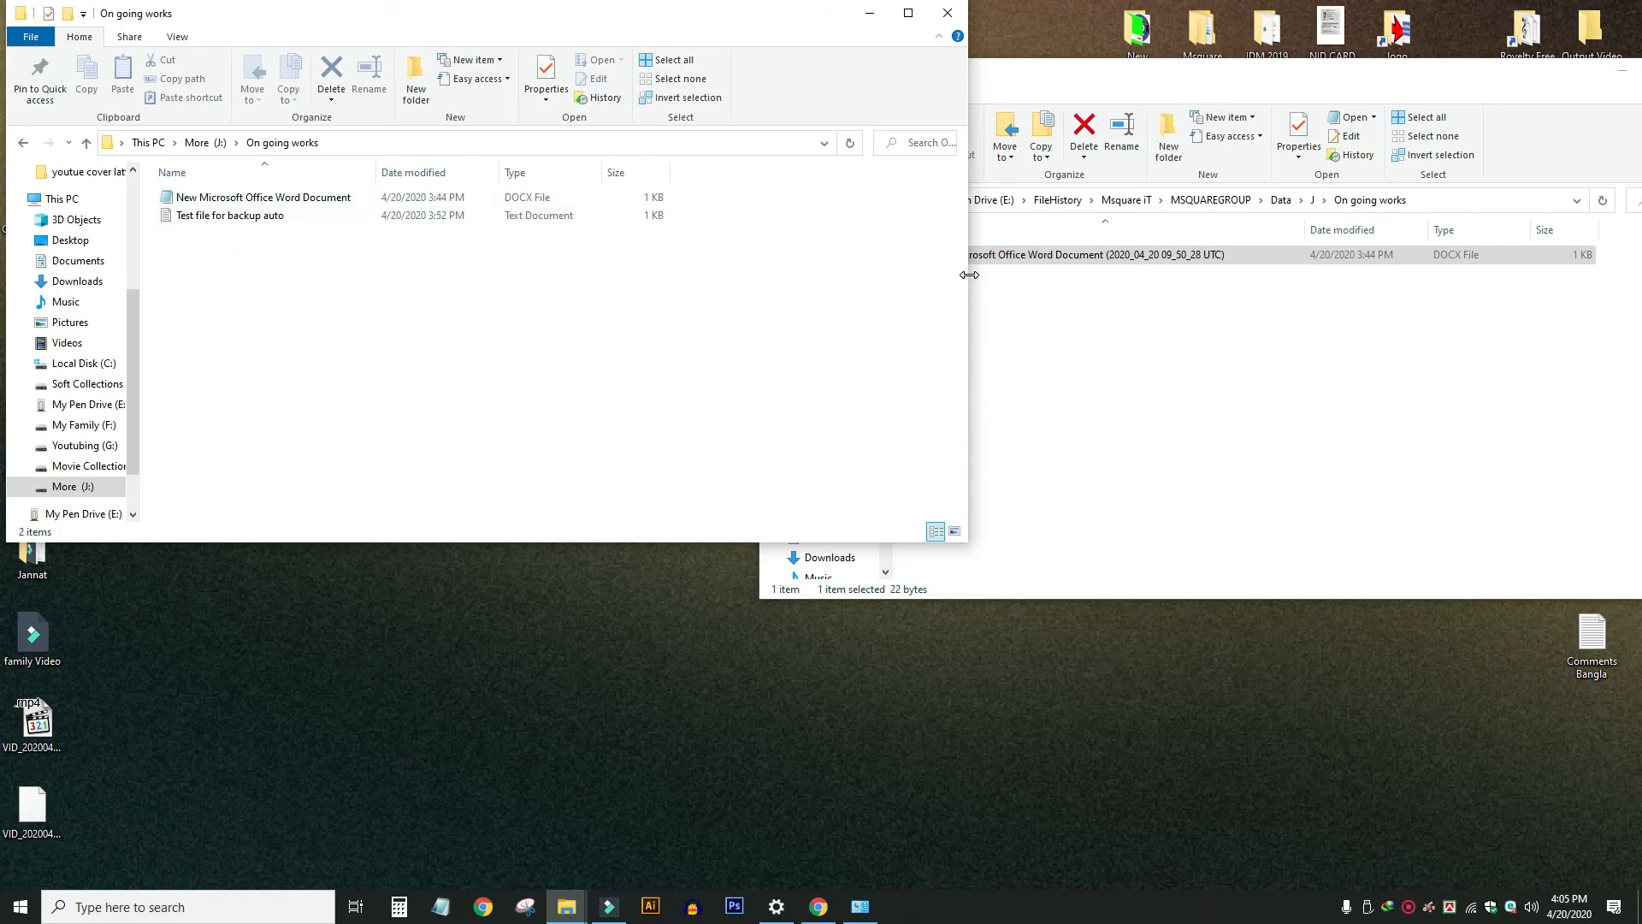
pyautogui.moveTo(968, 274); pyautogui.dragTo(751, 275)
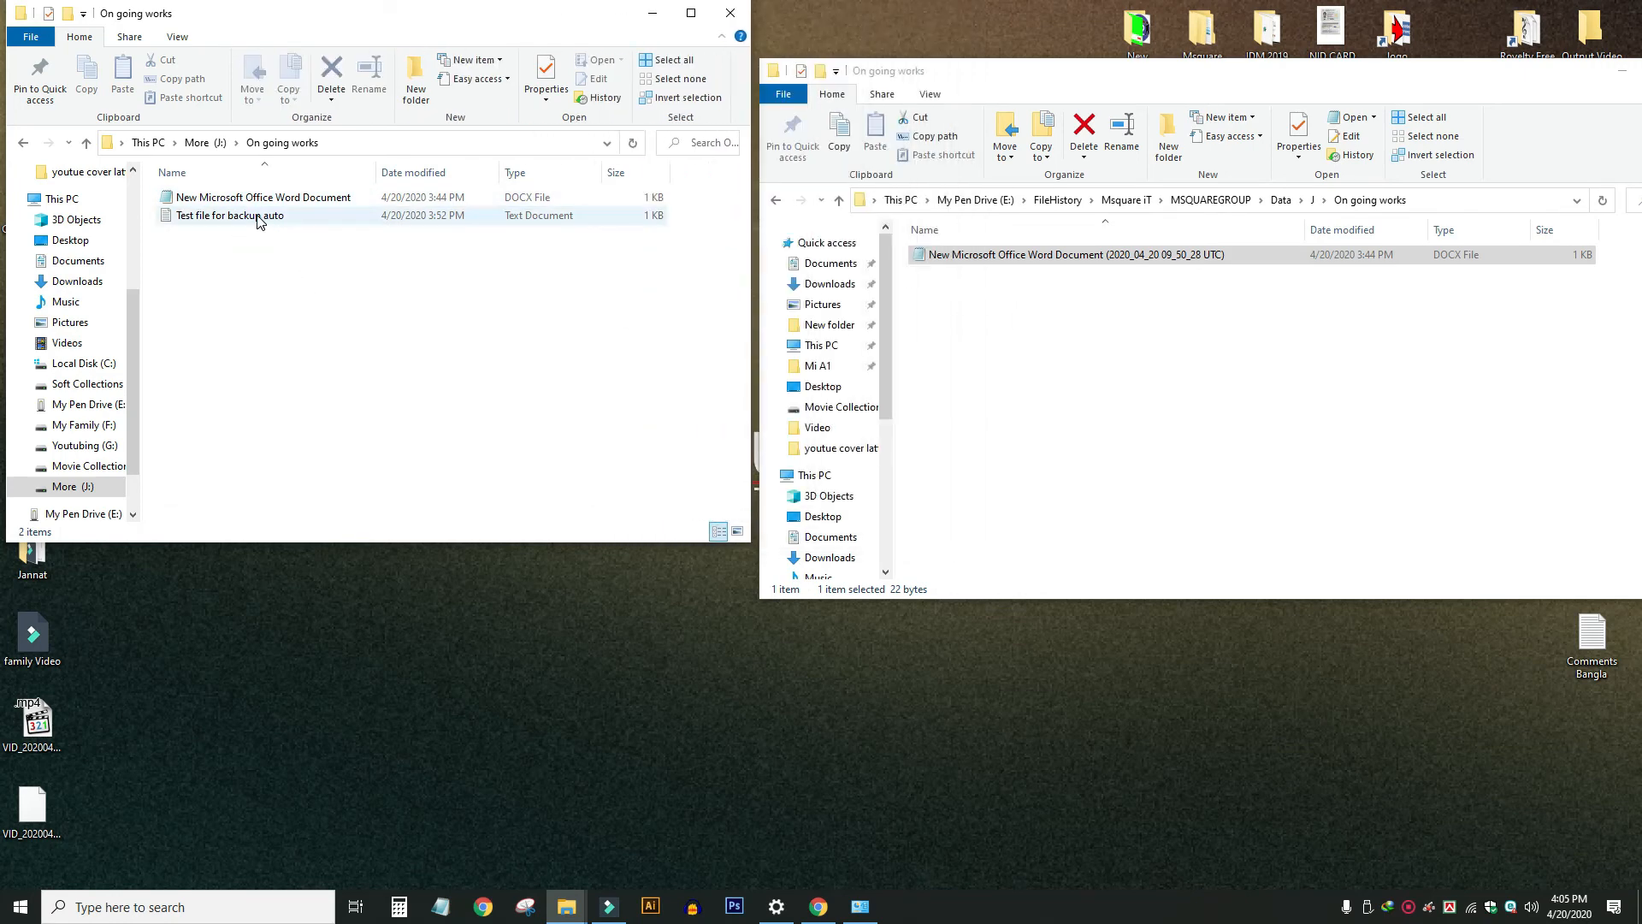
pyautogui.click(253, 214)
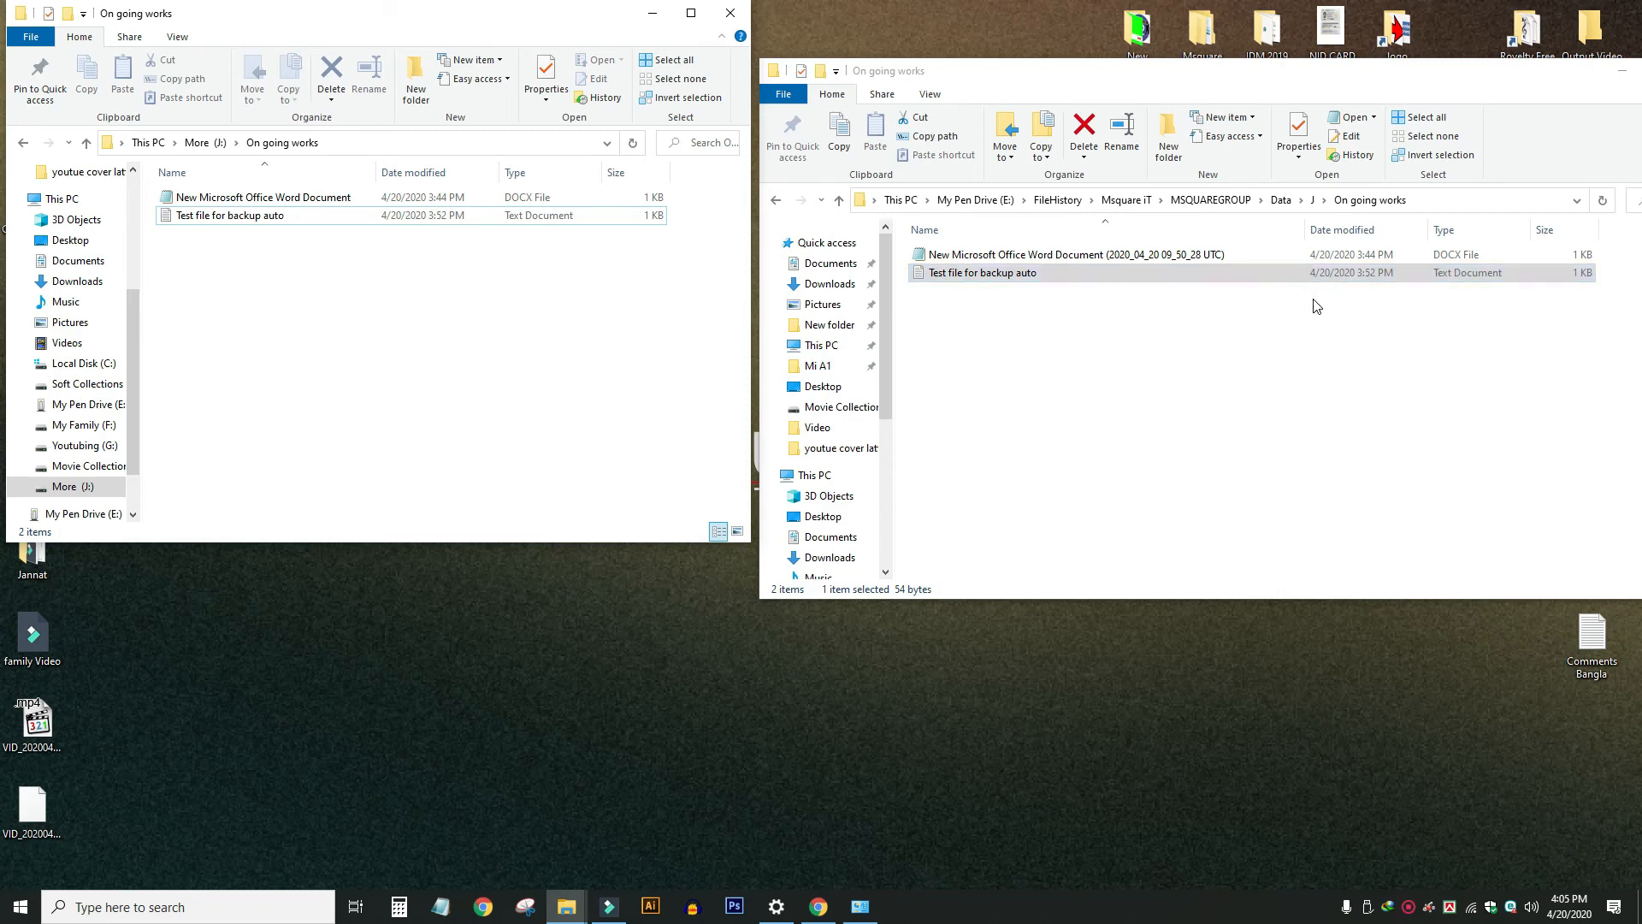
# Compare the text of Test file for backup auto in the original and backup folders, closing the files and both folder windows
pyautogui.click(443, 216)
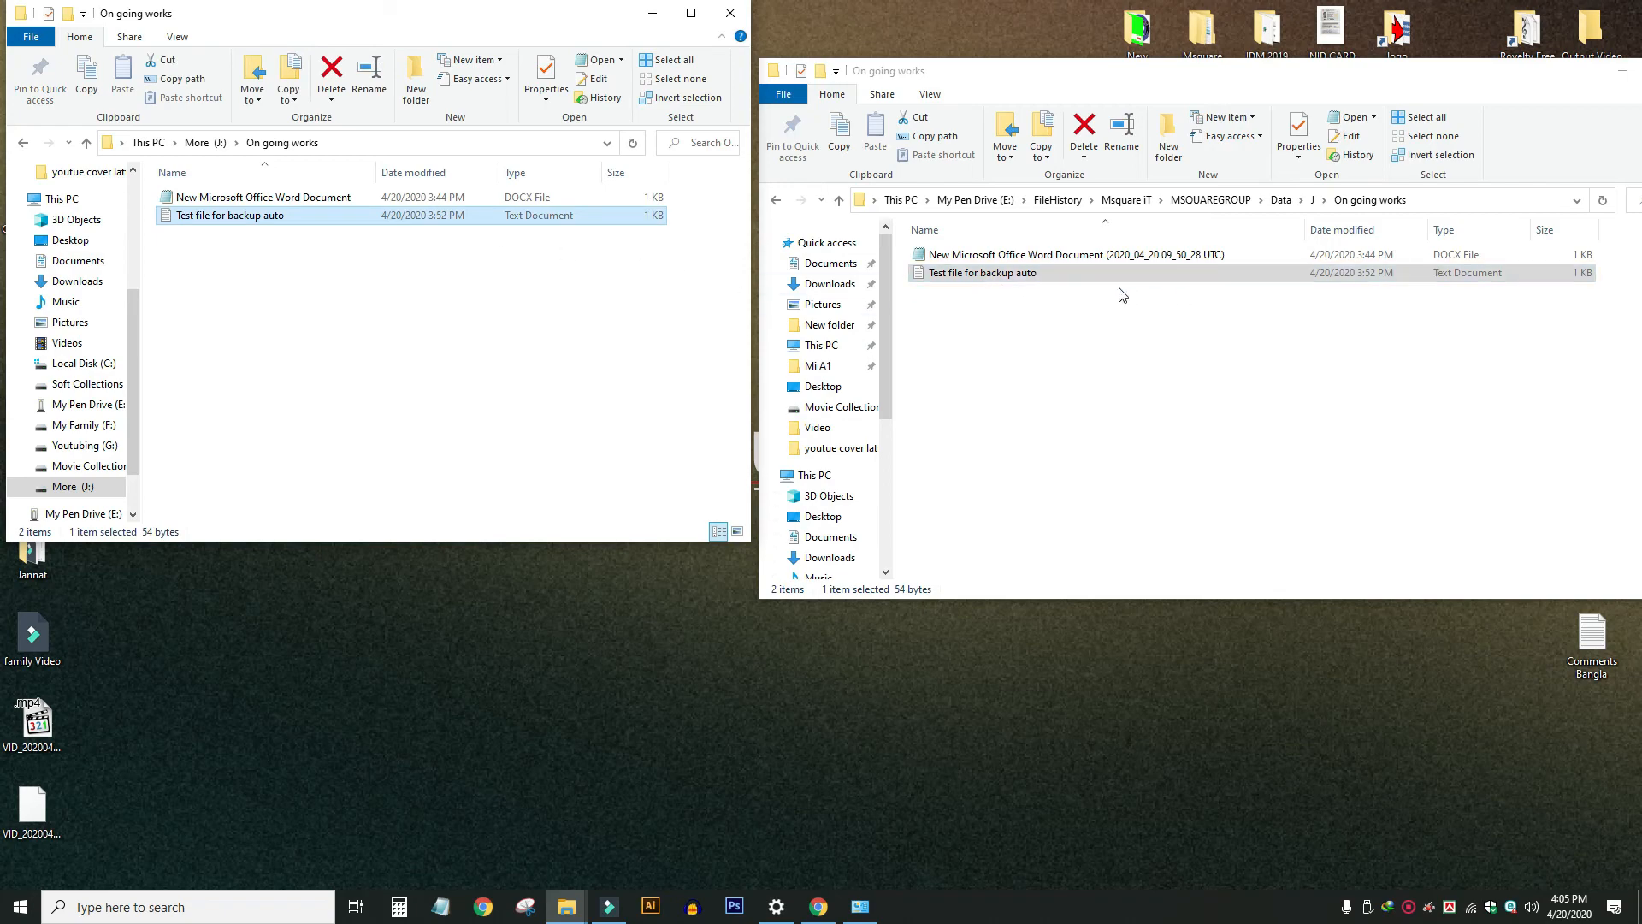
pyautogui.doubleClick(308, 226)
pyautogui.moveTo(985, 187); pyautogui.dragTo(397, 274)
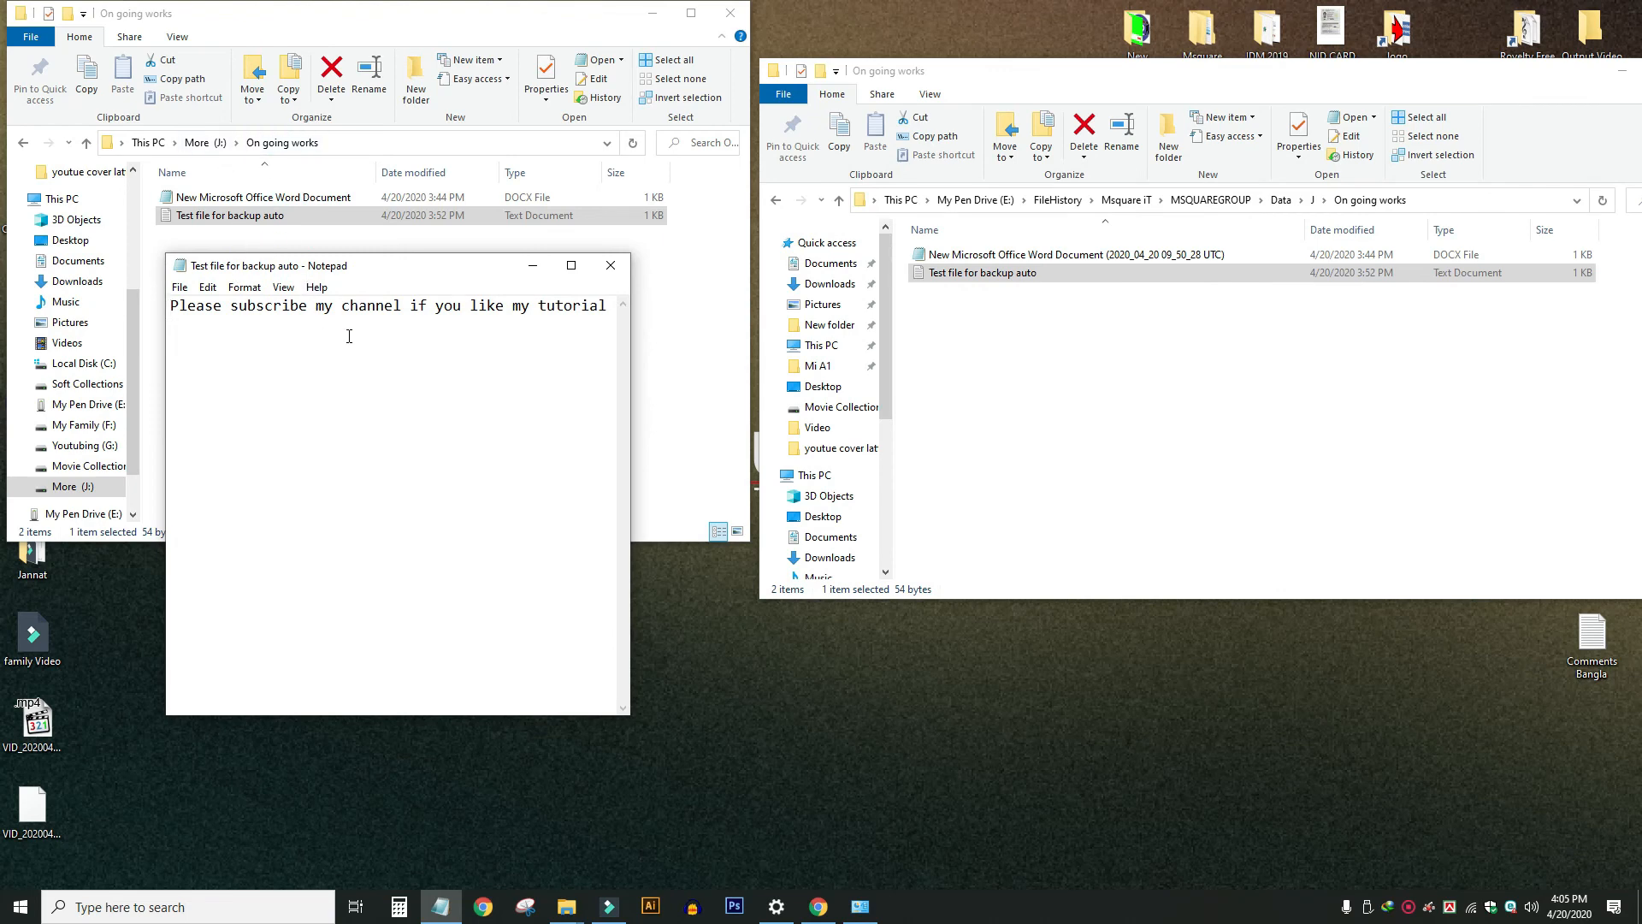
pyautogui.doubleClick(1018, 273)
pyautogui.moveTo(1016, 186); pyautogui.dragTo(1179, 291)
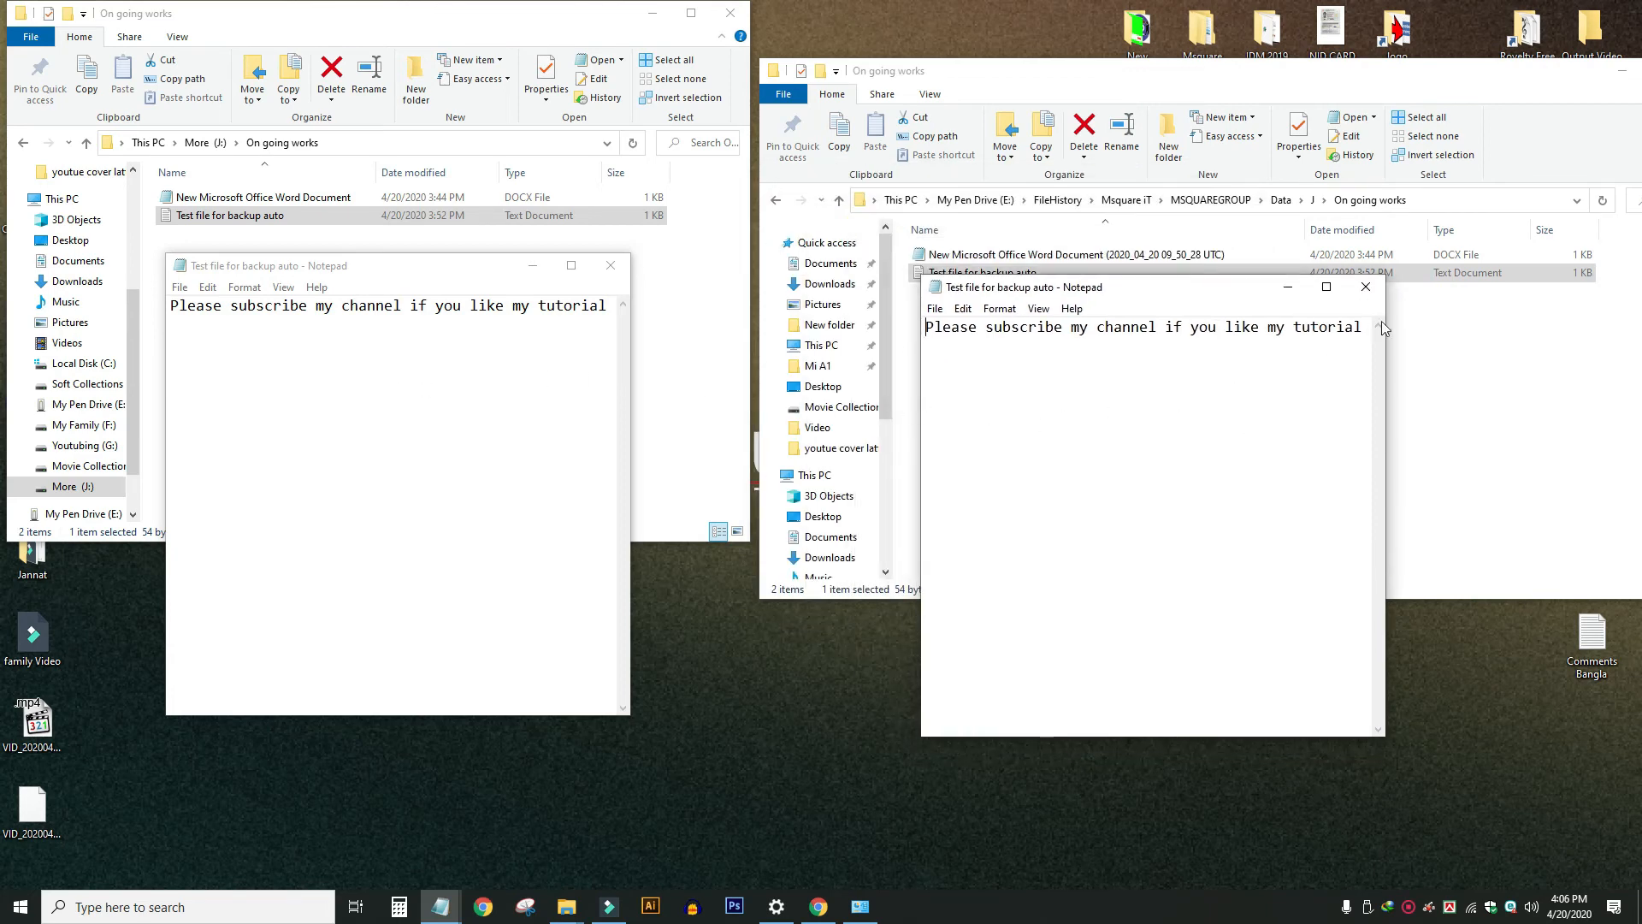
pyautogui.click(1366, 288)
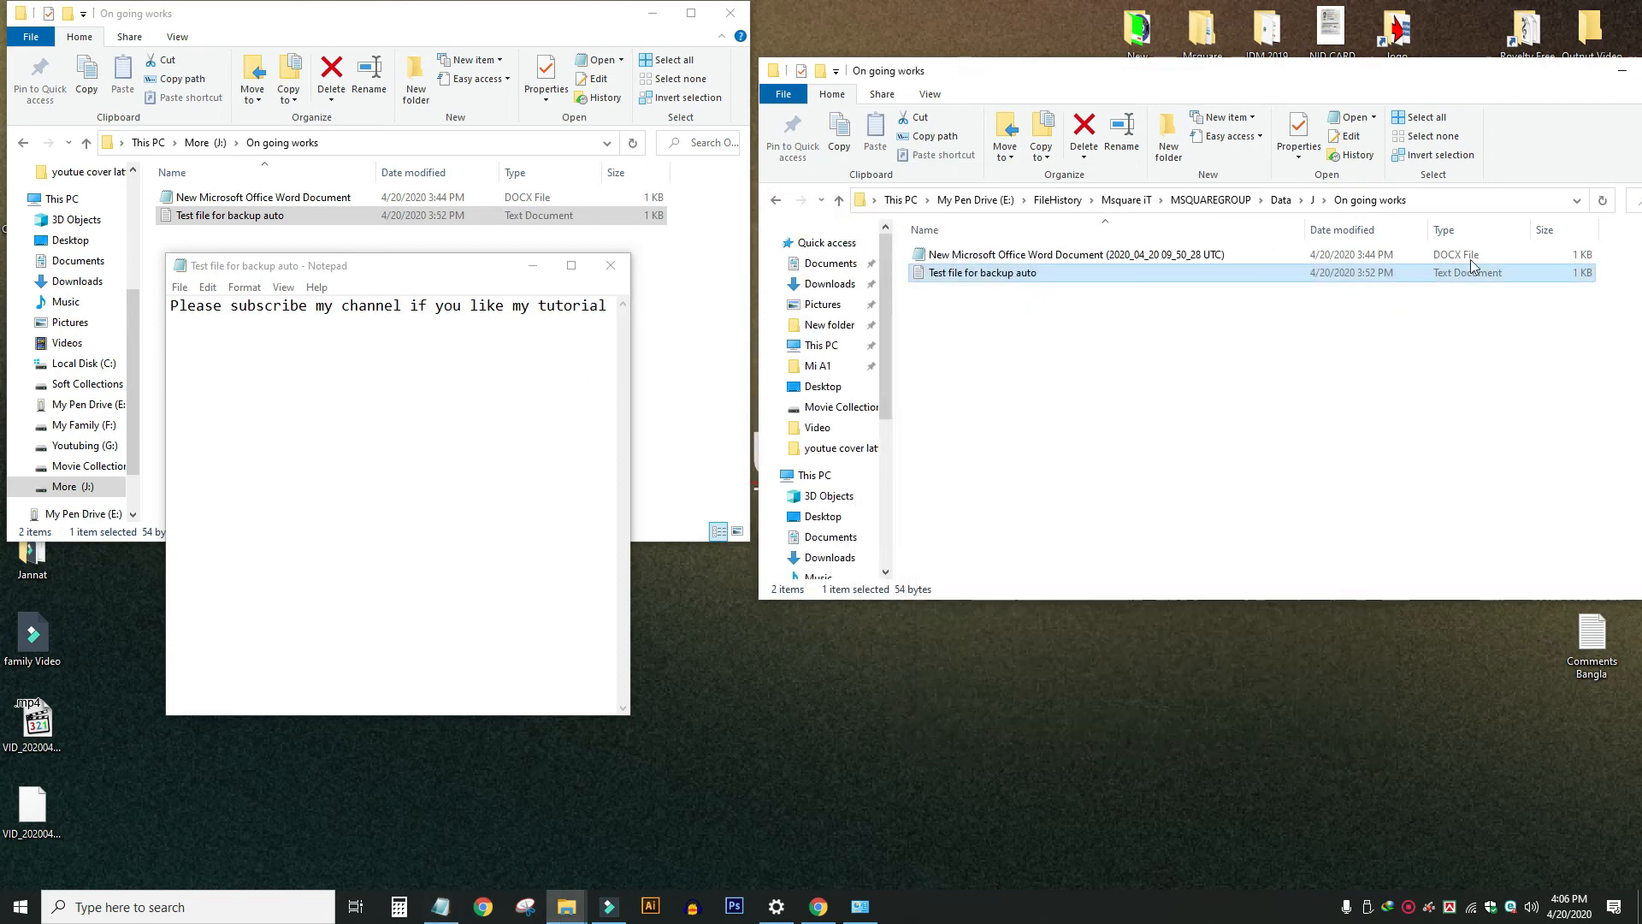
pyautogui.moveTo(1565, 74); pyautogui.dragTo(1356, 87)
pyautogui.click(1486, 94)
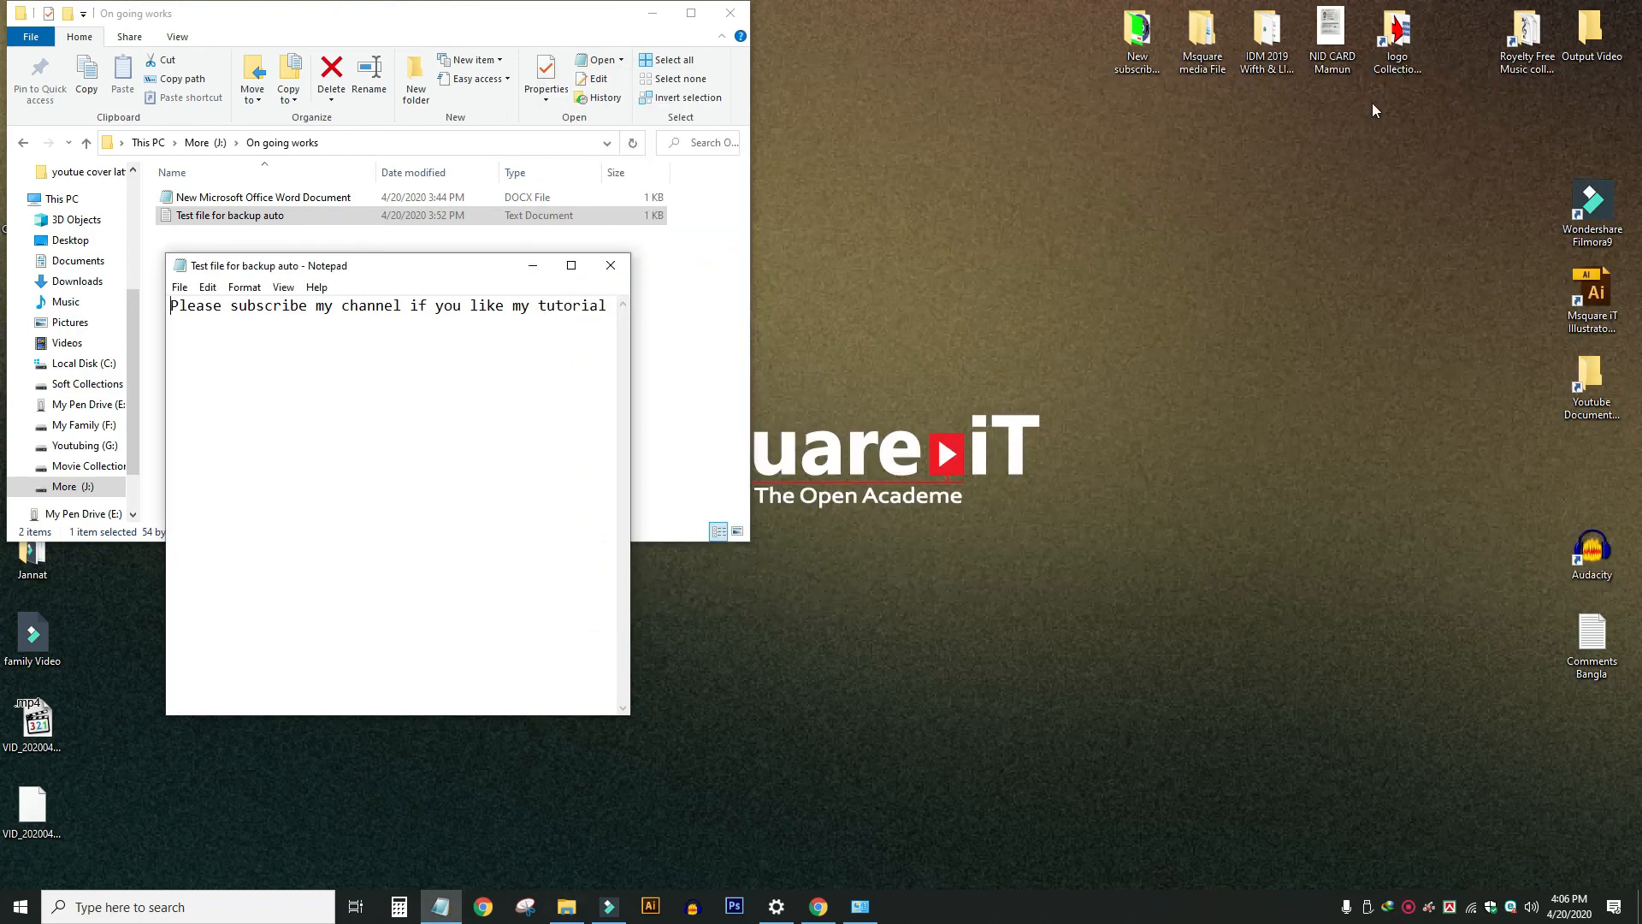
pyautogui.click(611, 265)
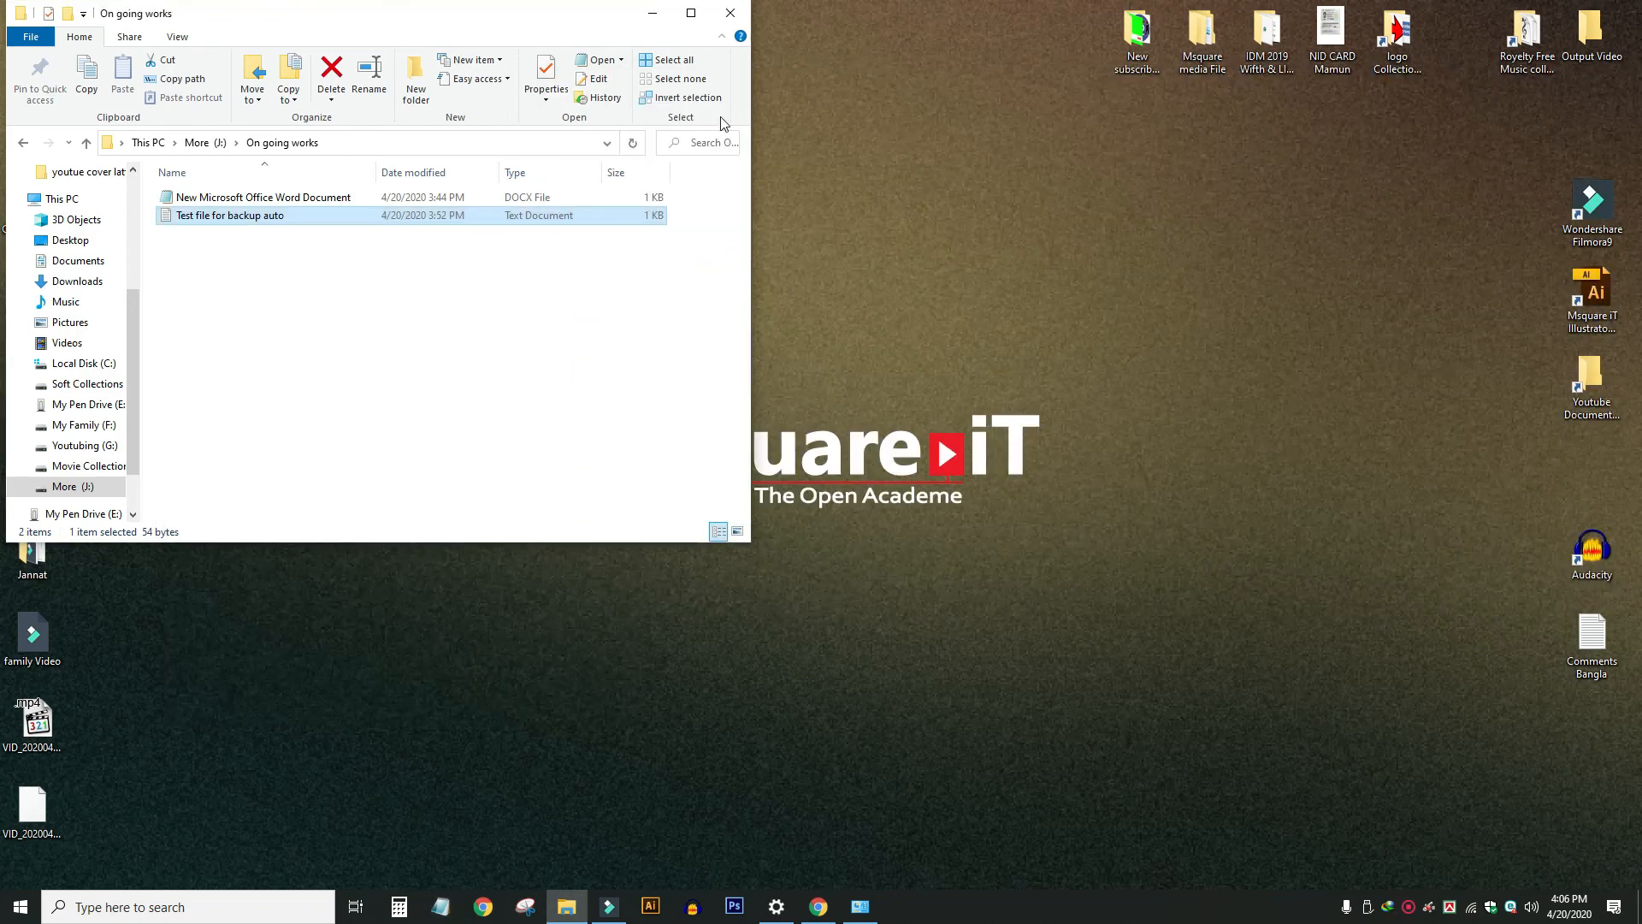
pyautogui.click(731, 14)
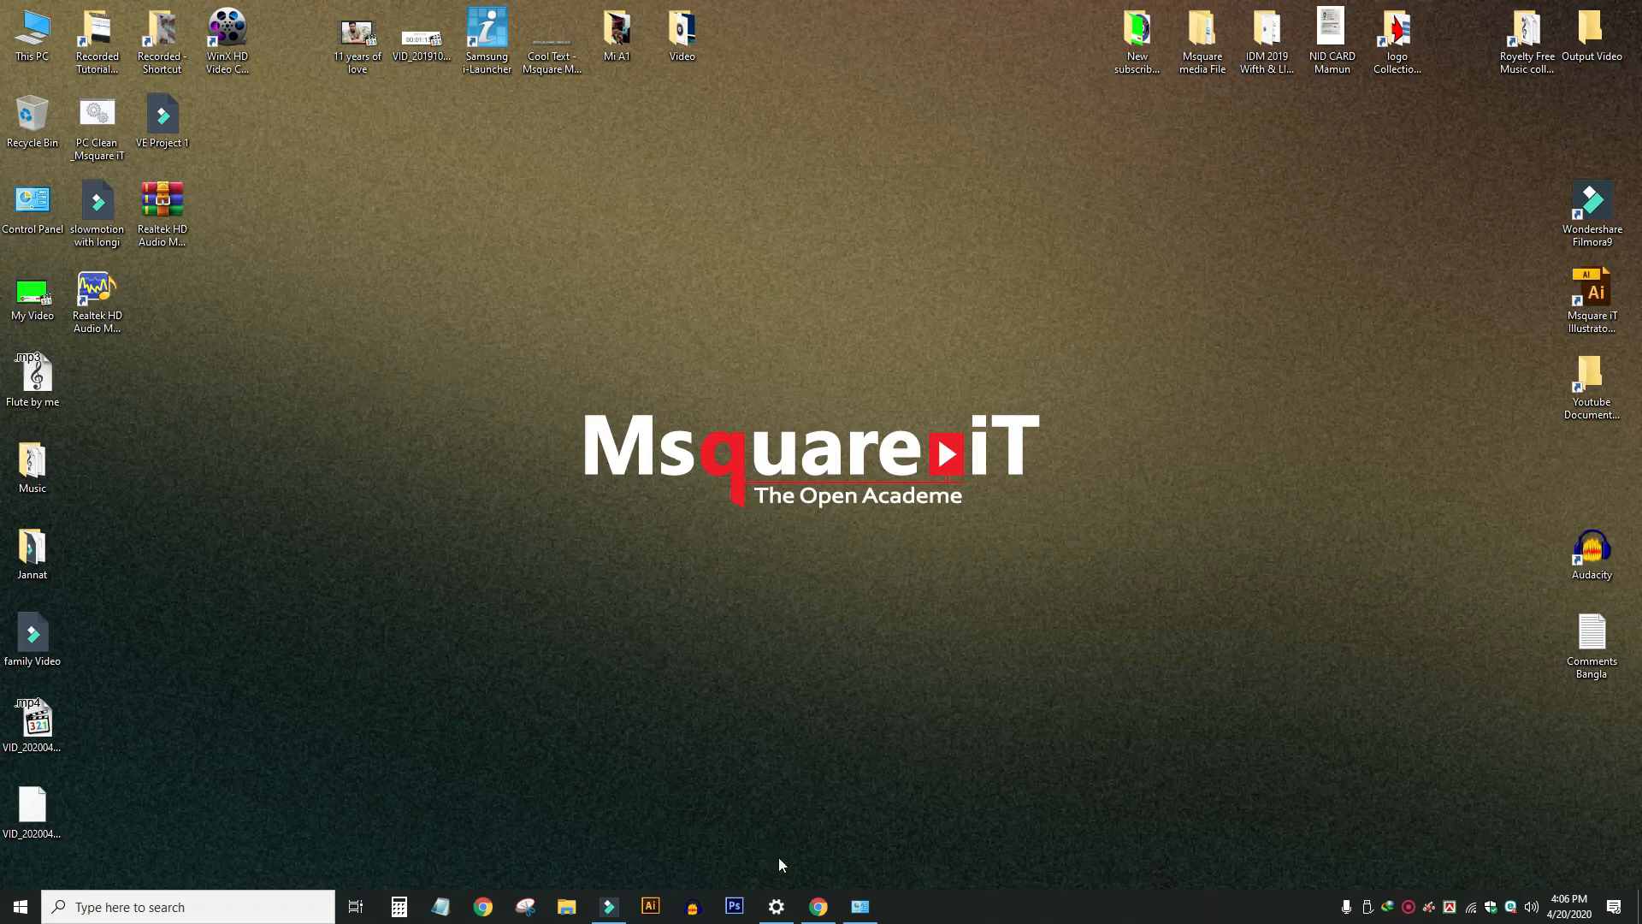
# Switch back to Settings and stop using the current backup drive in Backup options
pyautogui.click(777, 906)
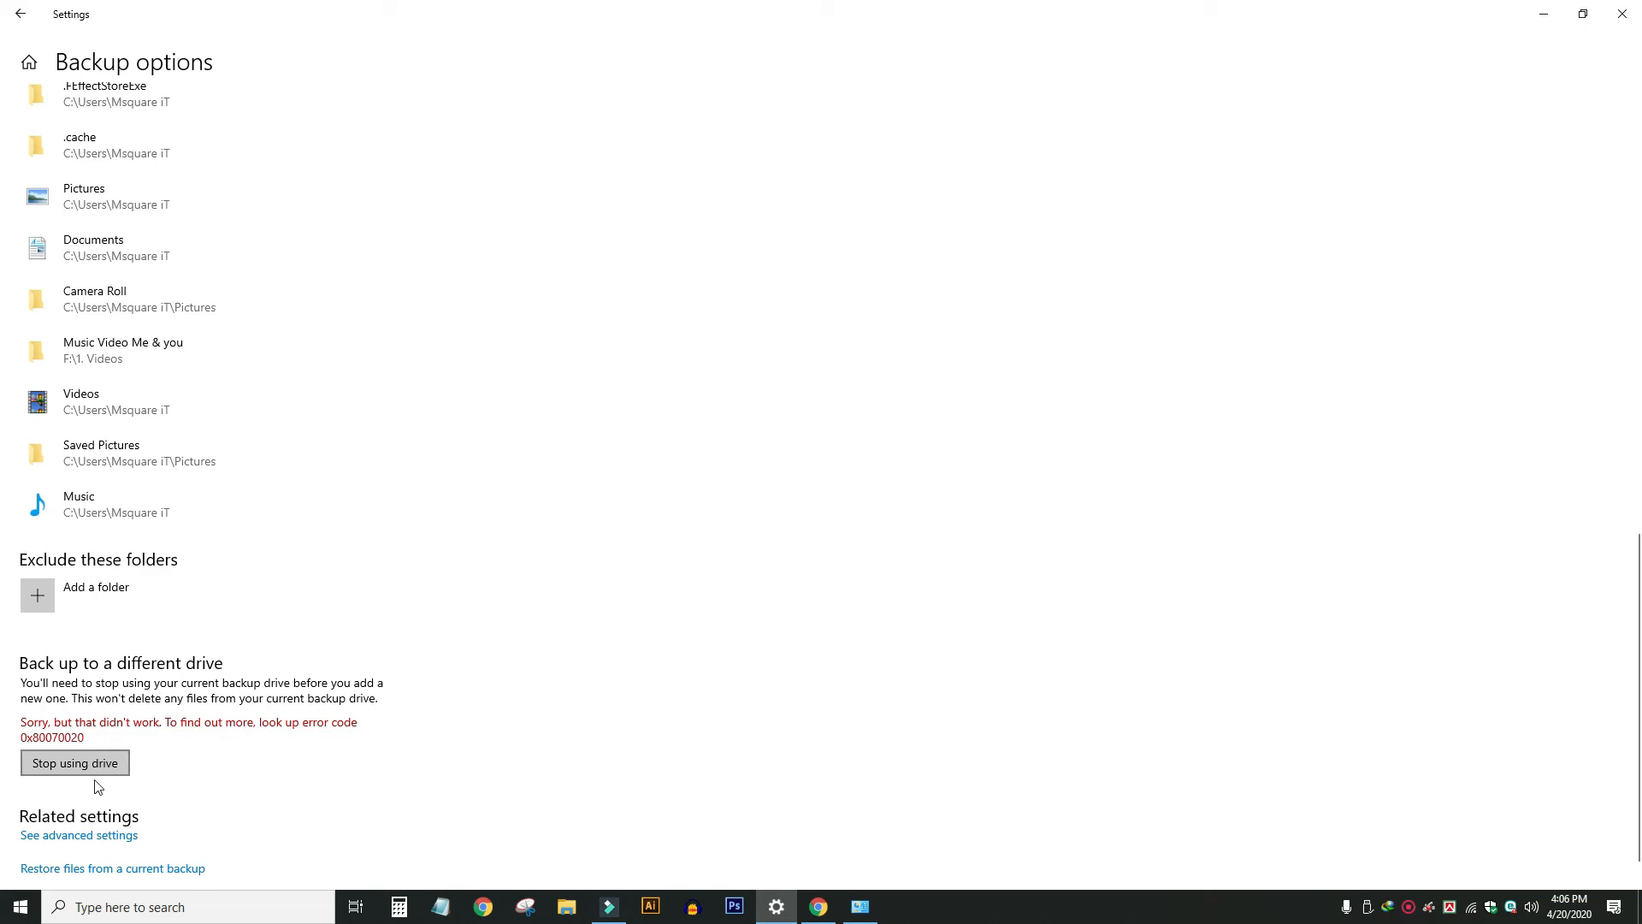
pyautogui.click(68, 761)
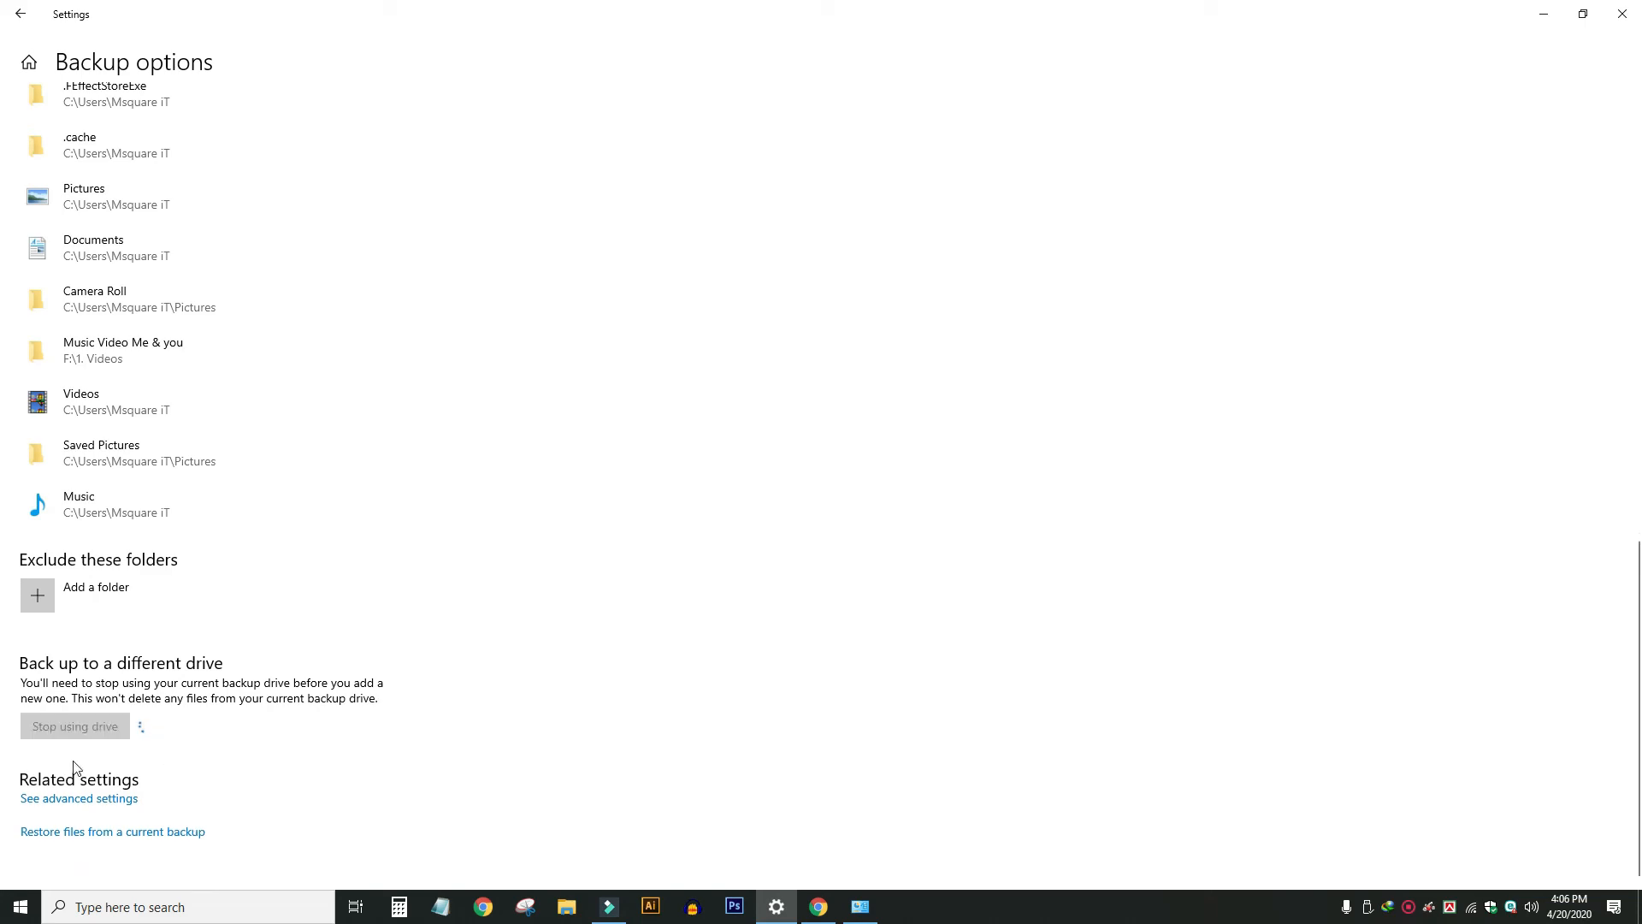
pyautogui.scroll(15, 199, 689)
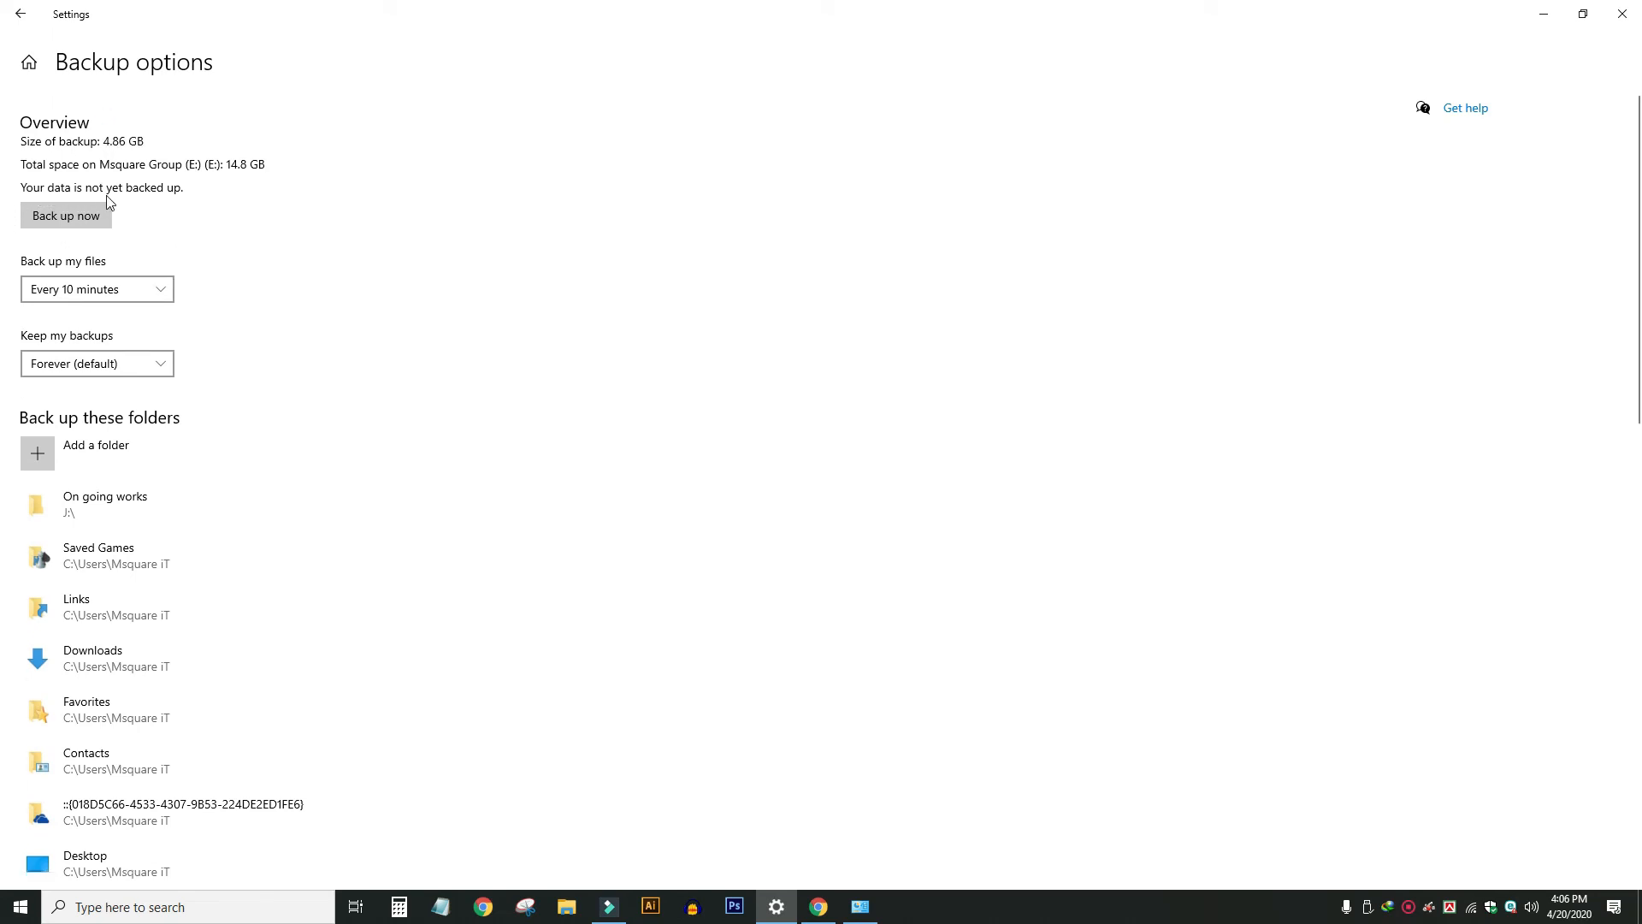
pyautogui.scroll(-10, 191, 313)
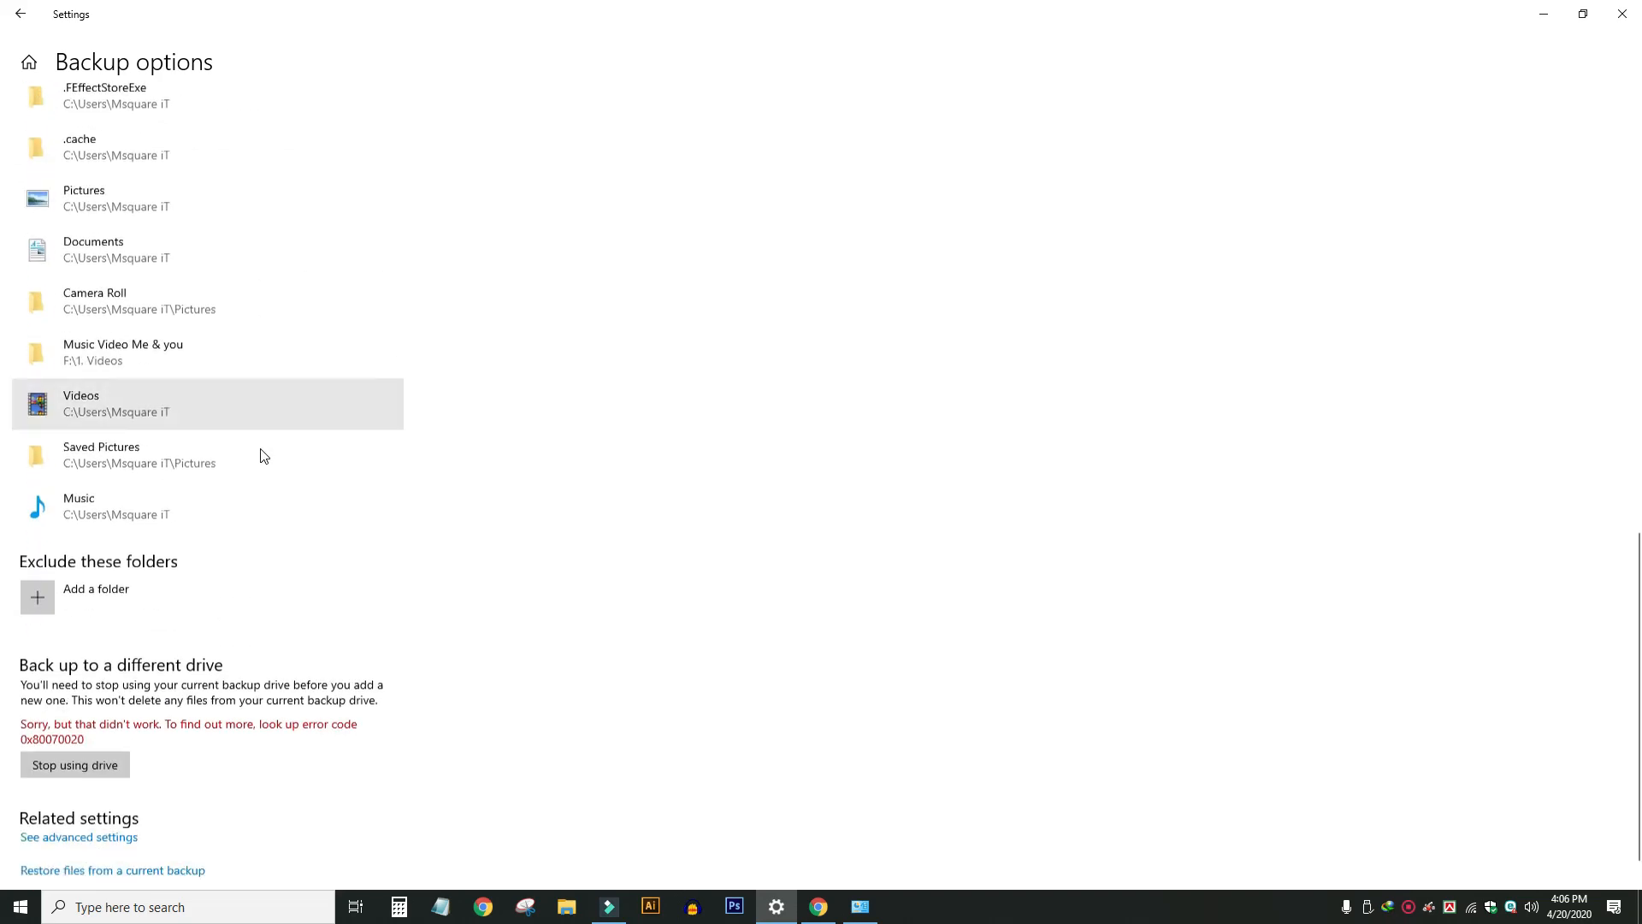
pyautogui.click(79, 729)
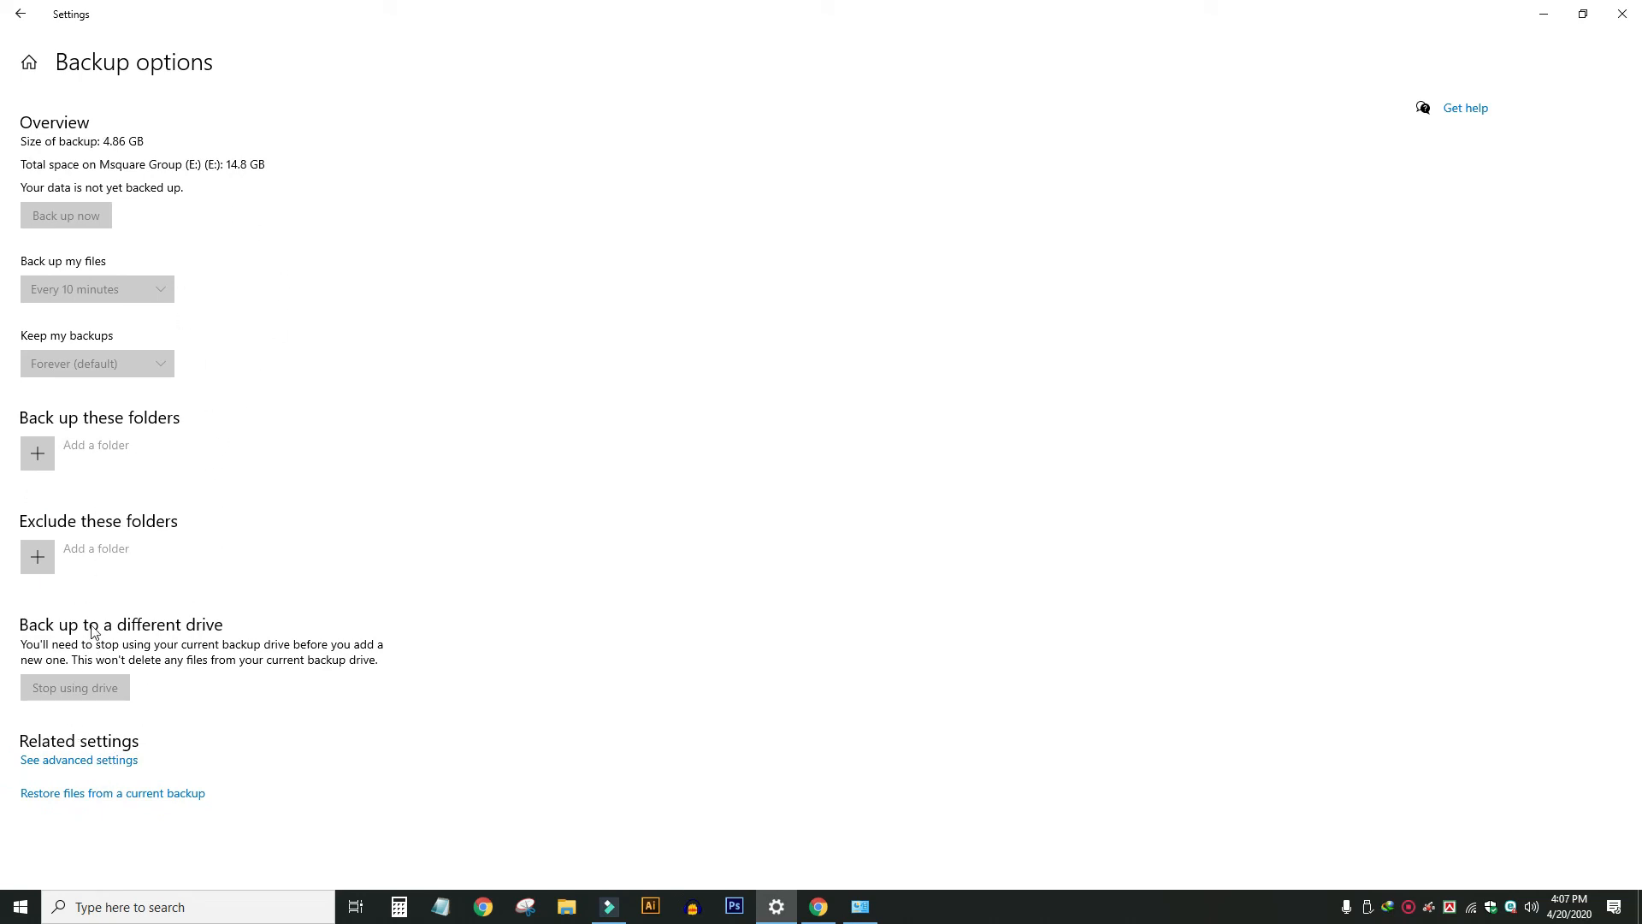
# Return to the Backup page and add My Pen Drive (E:) as the File History drive
pyautogui.click(20, 14)
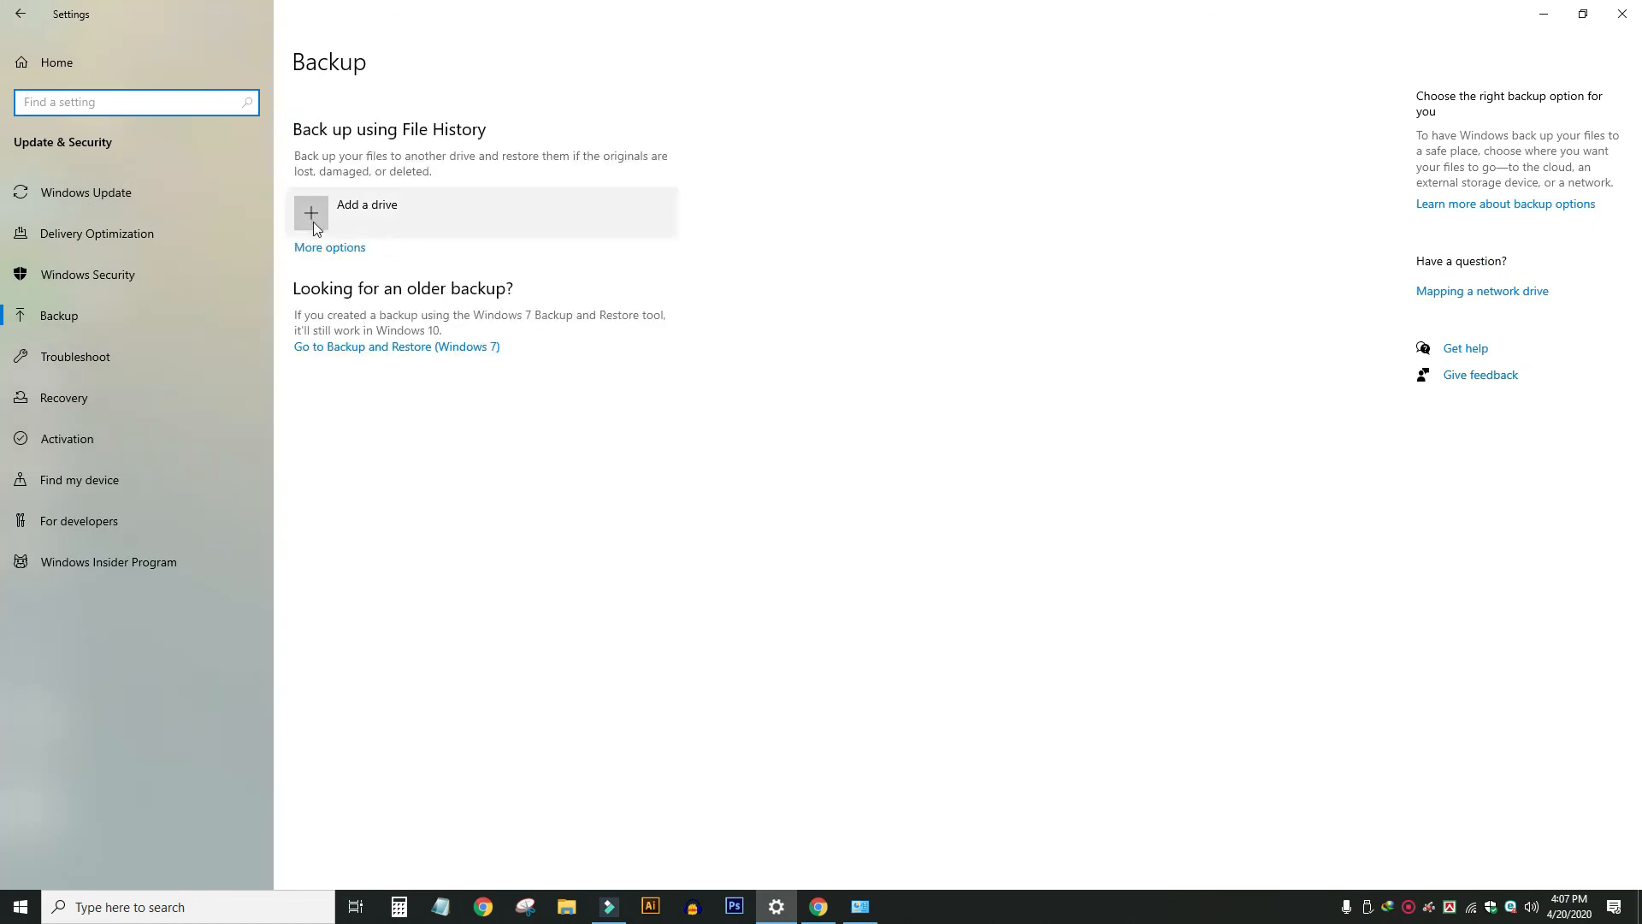
pyautogui.click(46, 316)
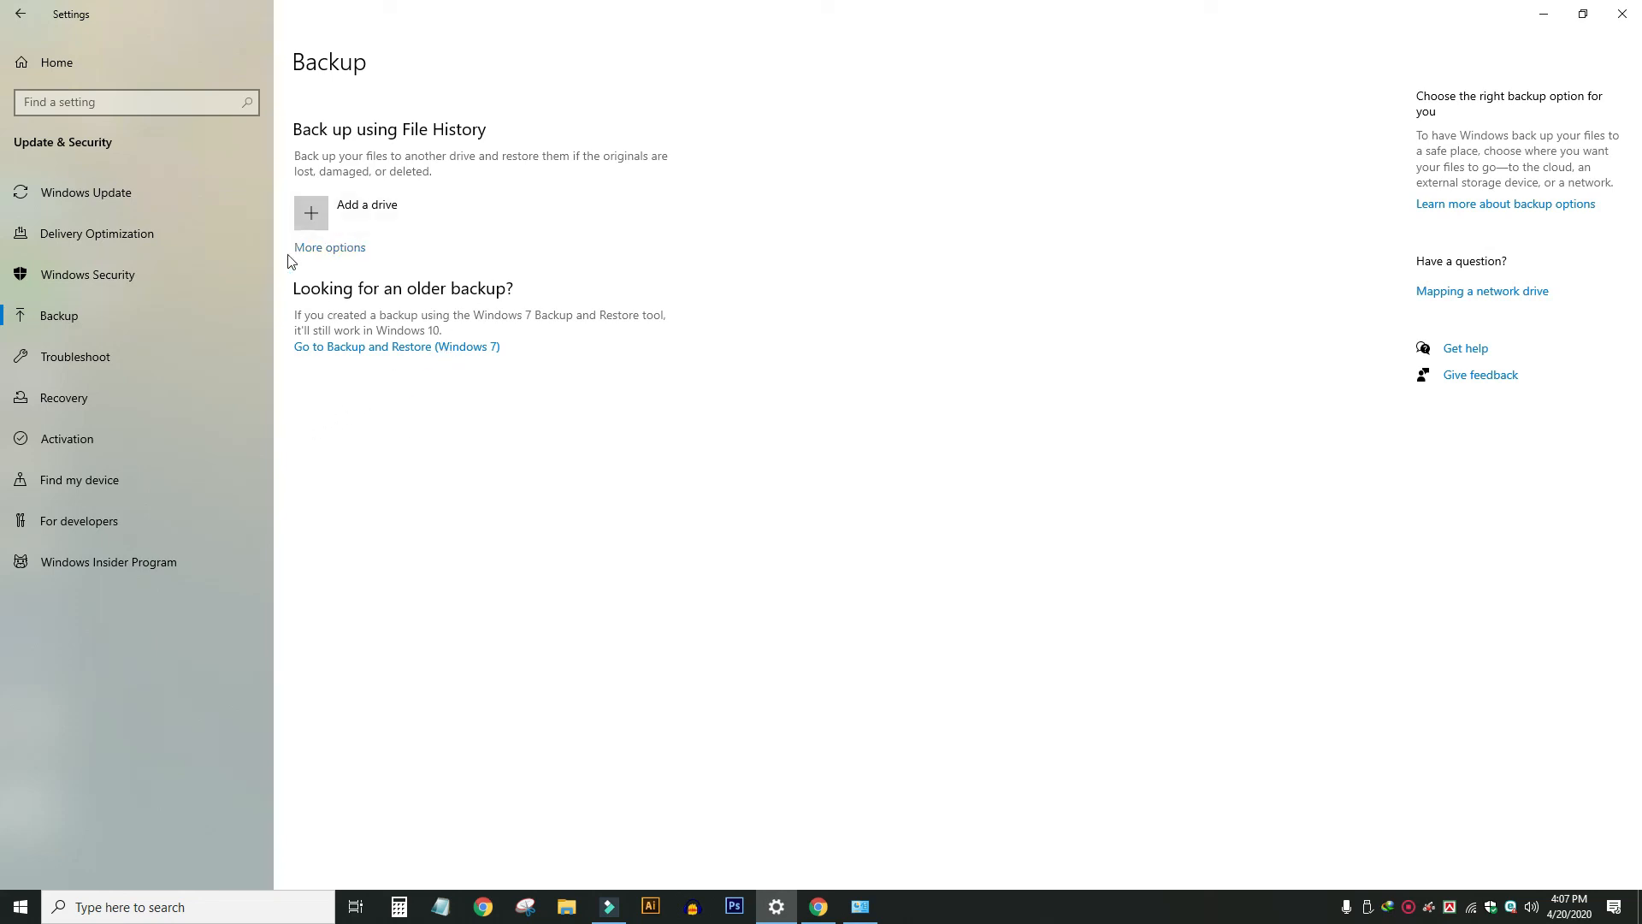
pyautogui.click(312, 214)
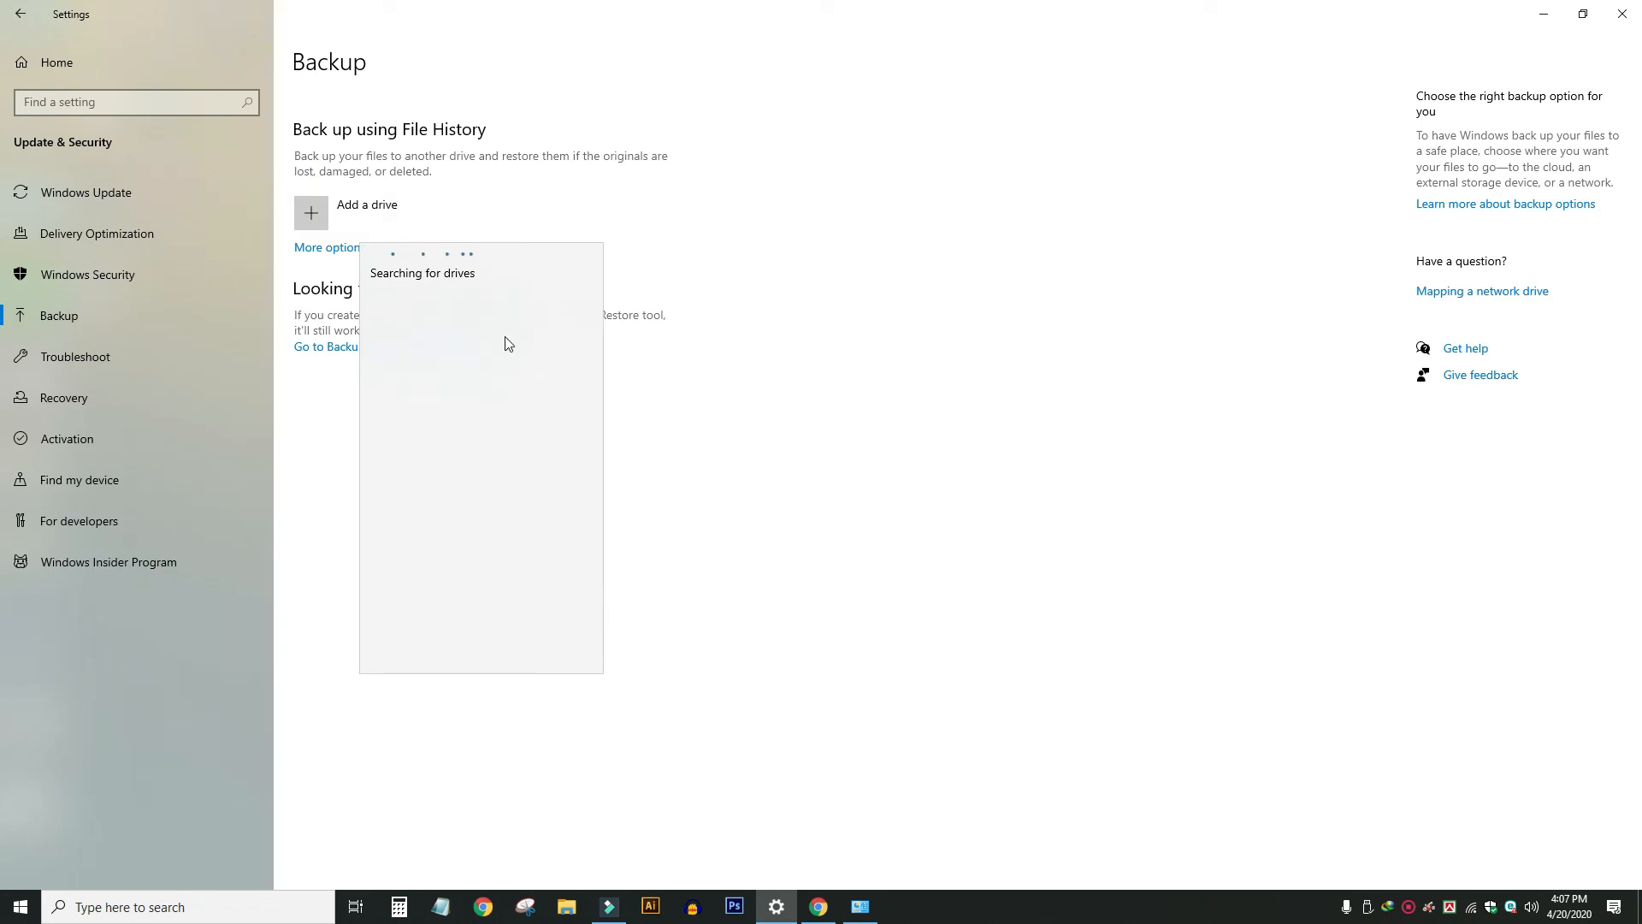
pyautogui.click(417, 329)
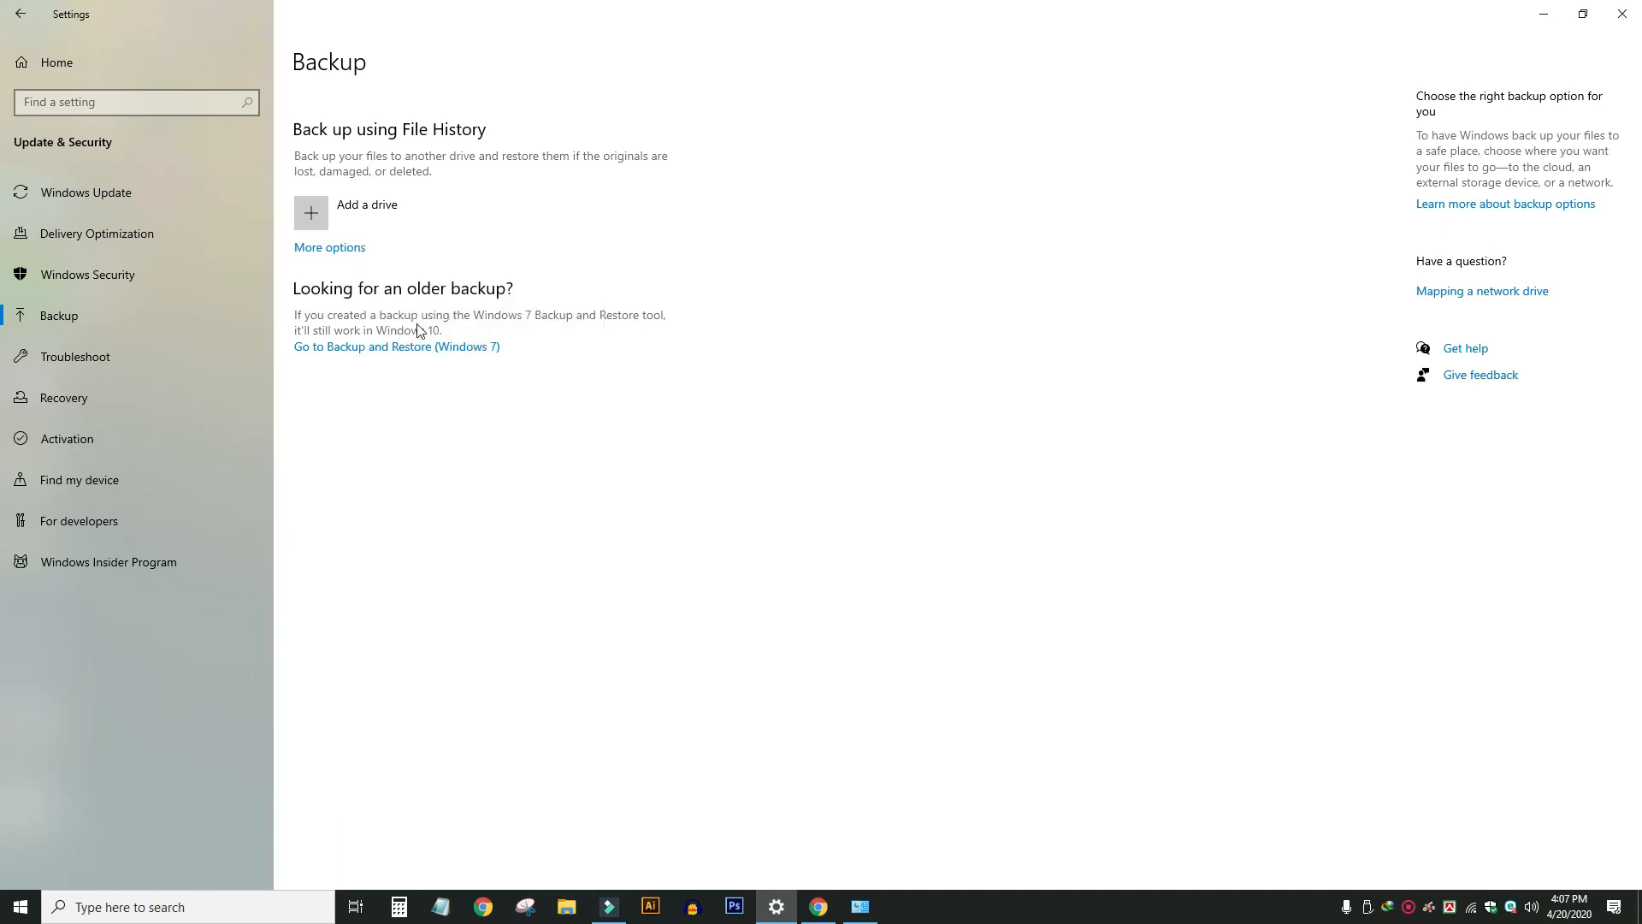
# Open the detailed backup options and set files to back up every 10 minutes
pyautogui.click(313, 251)
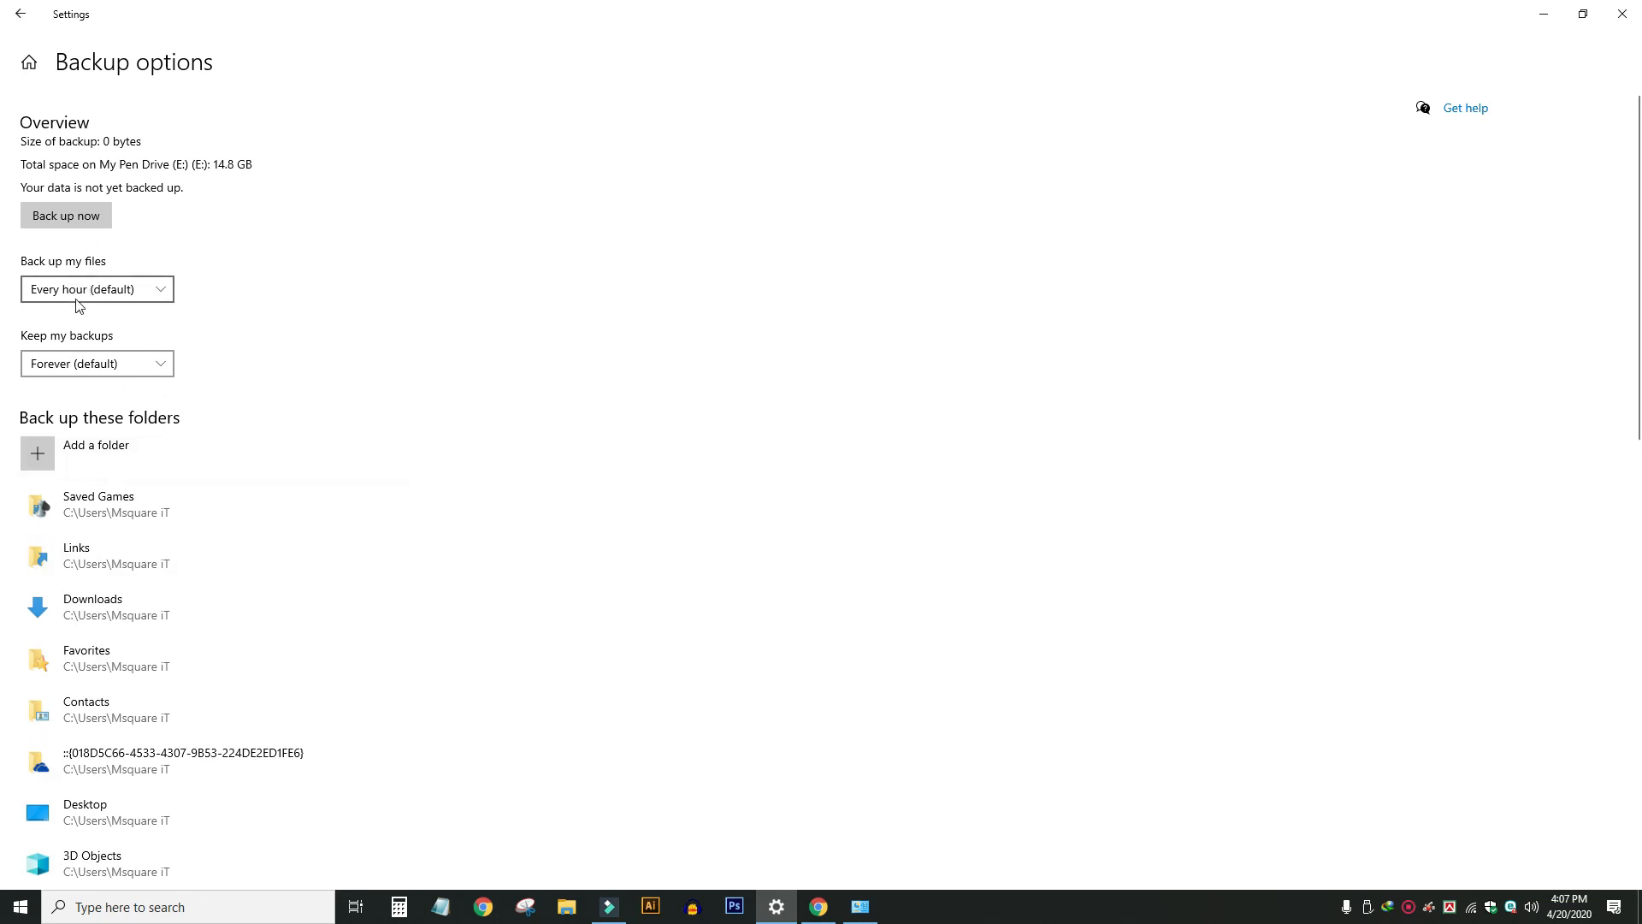
pyautogui.click(154, 288)
pyautogui.click(104, 181)
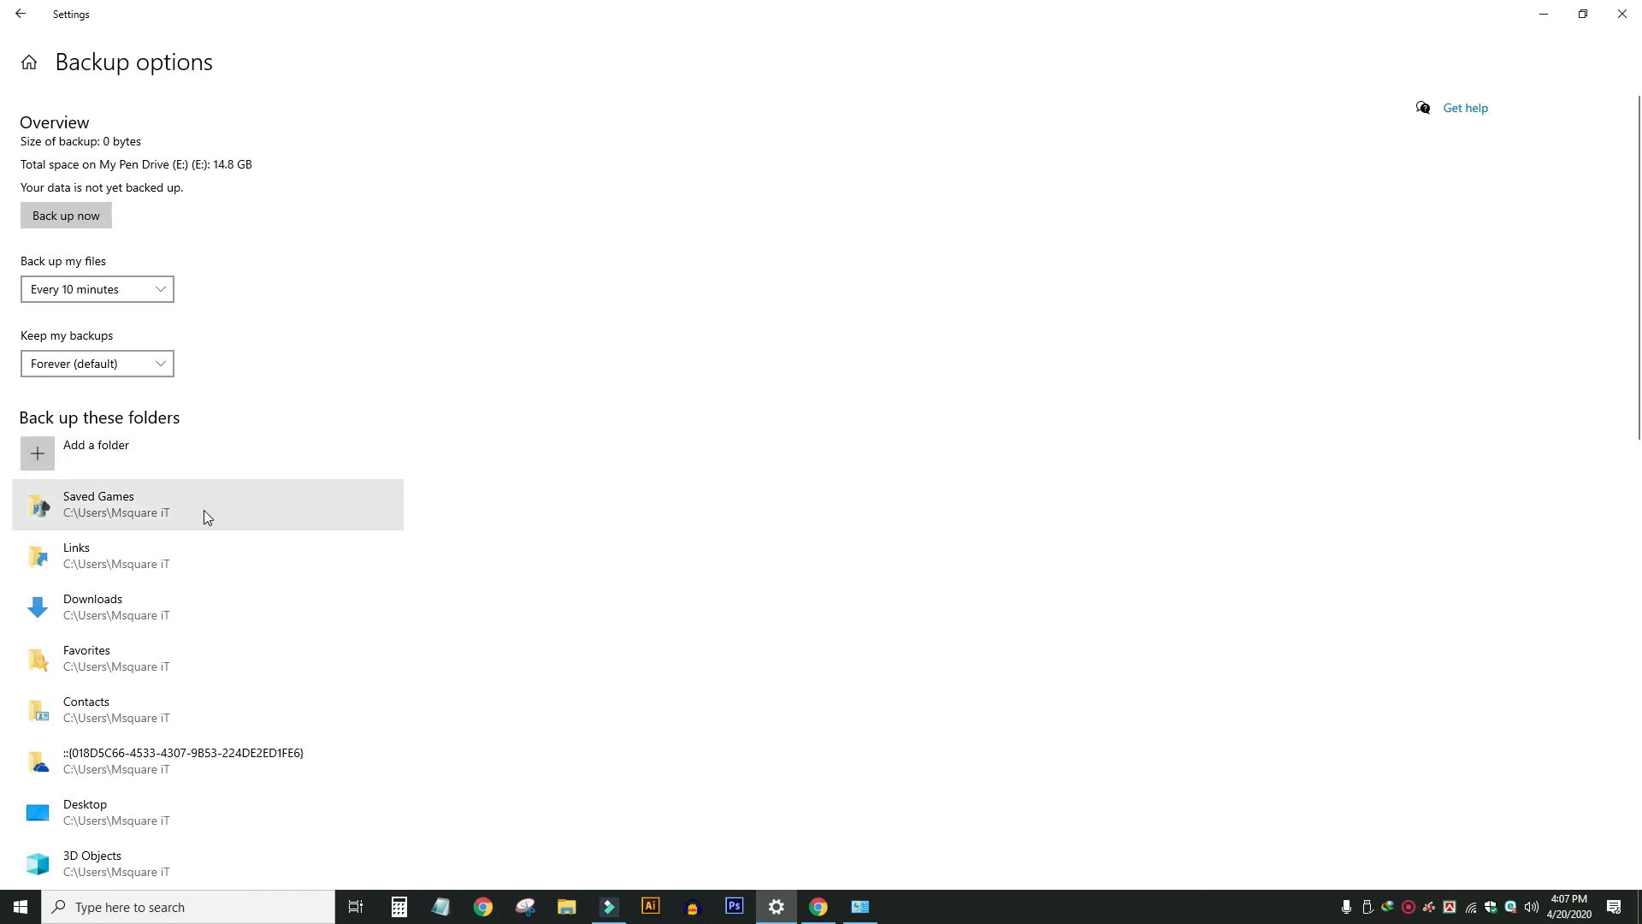
# View the More (J:) folders available to add to the backup, cancel without choosing one, and close Settings
pyautogui.click(38, 453)
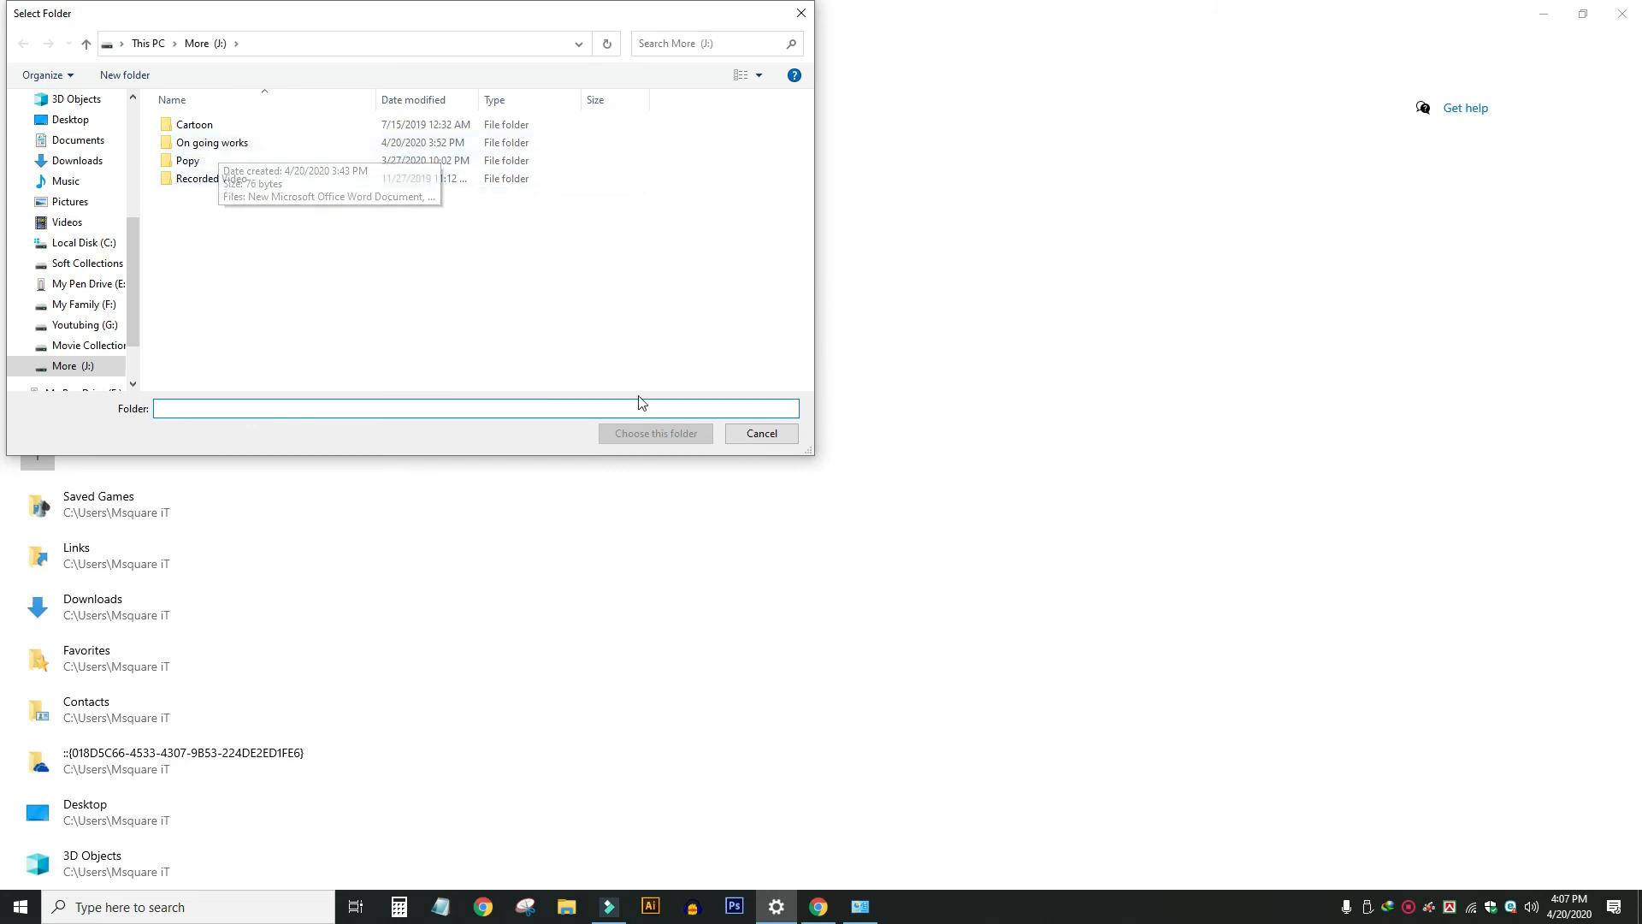
pyautogui.click(761, 433)
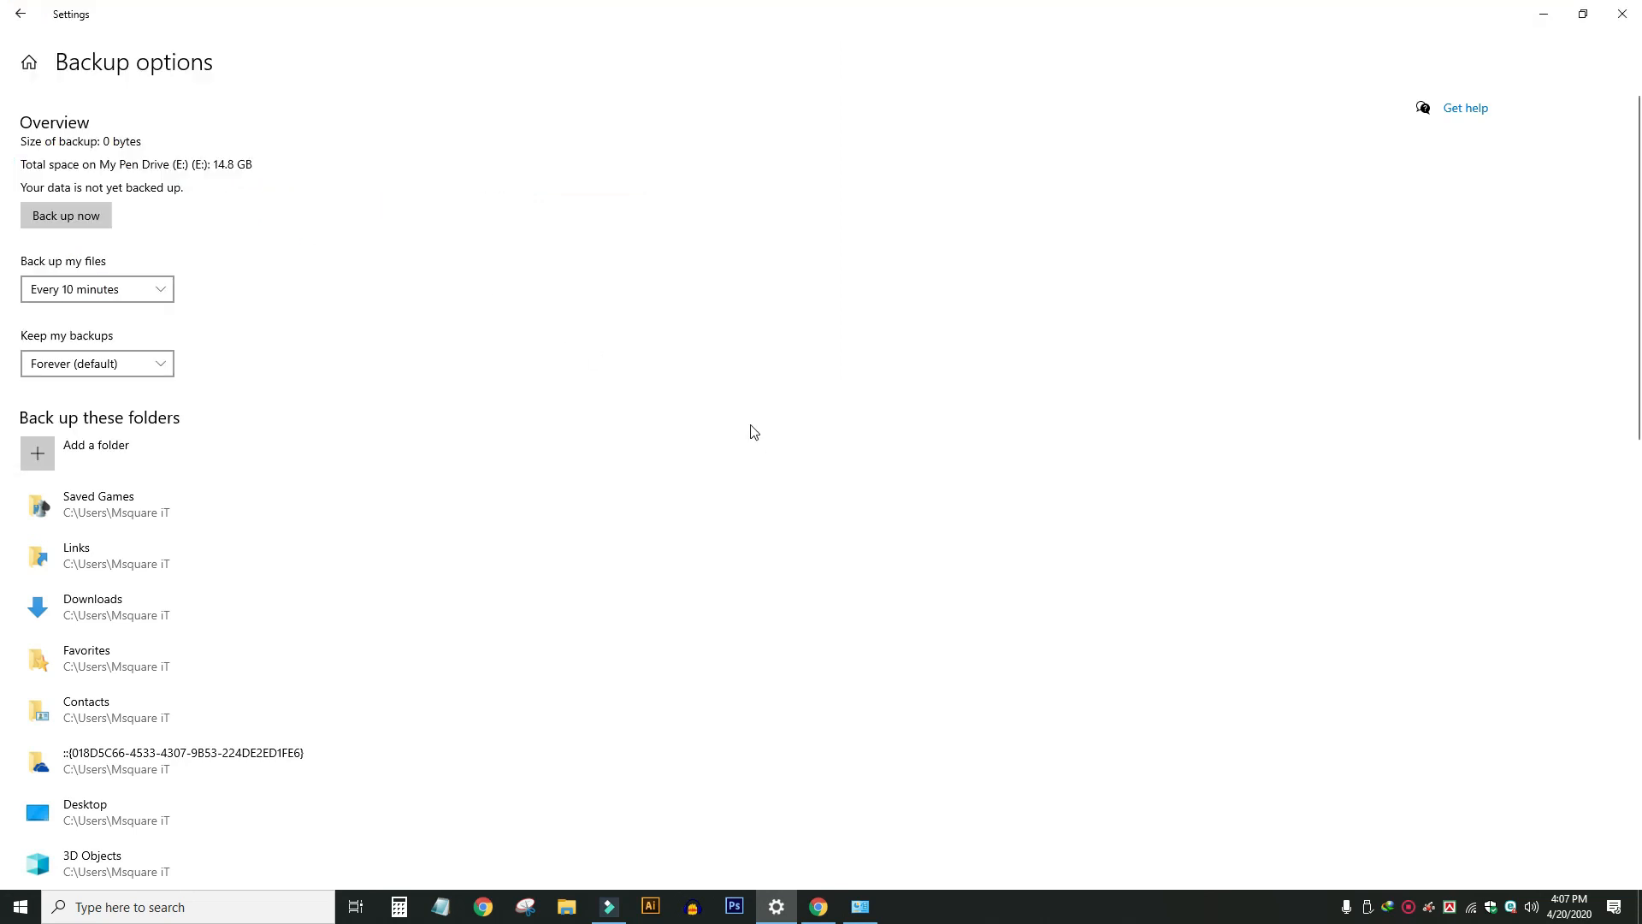
pyautogui.click(1623, 14)
pyautogui.rightClick(413, 189)
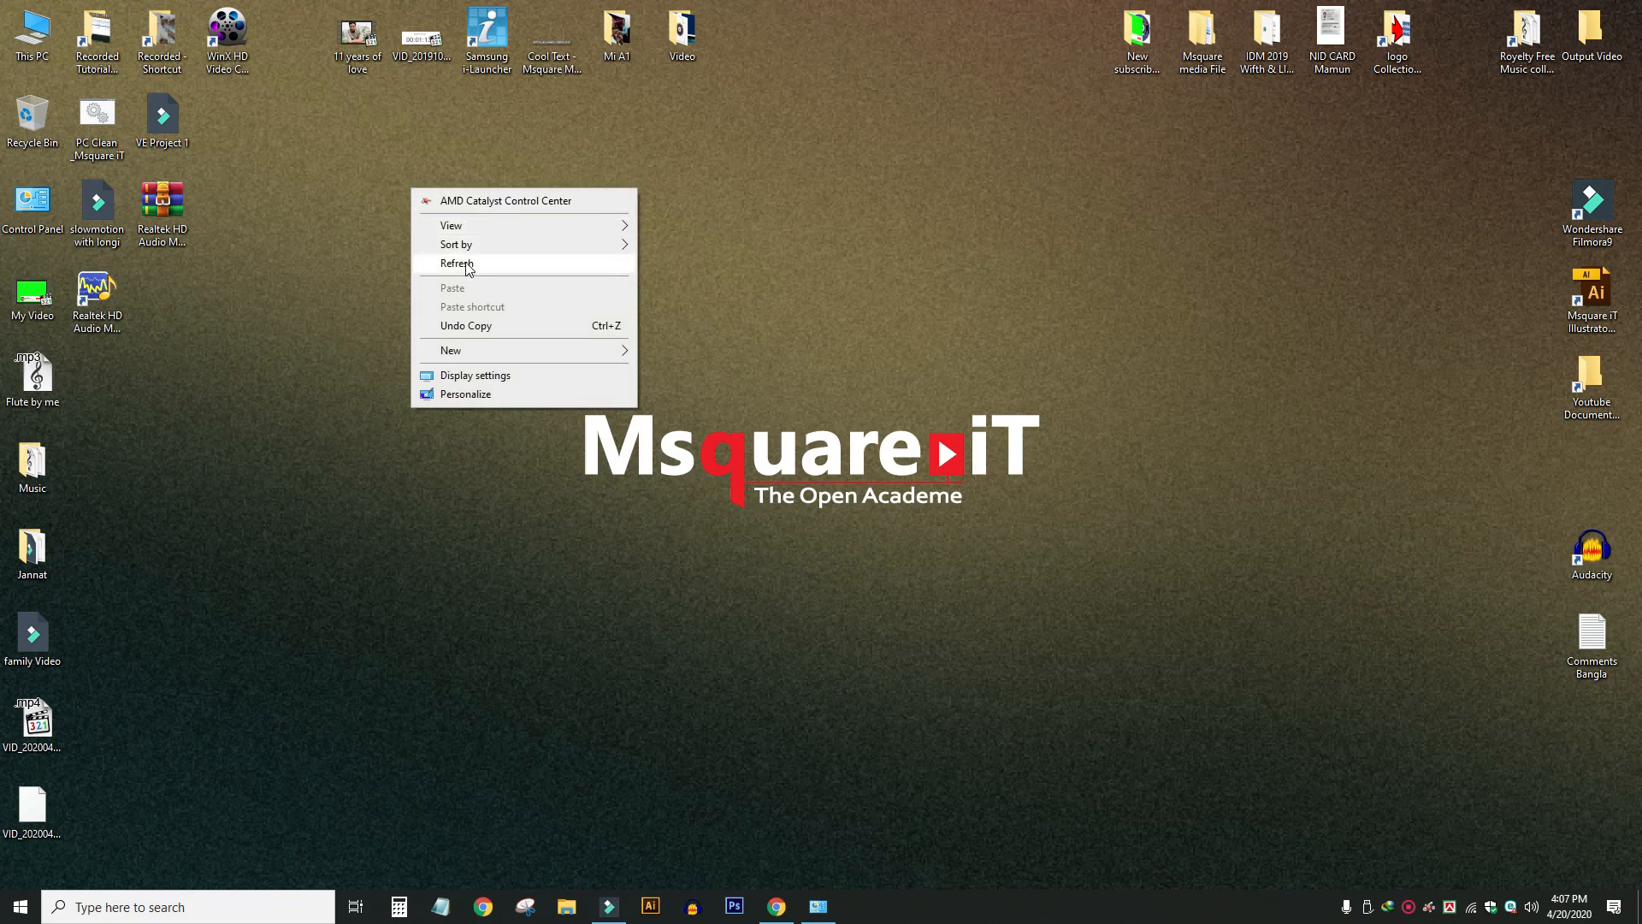
pyautogui.click(438, 264)
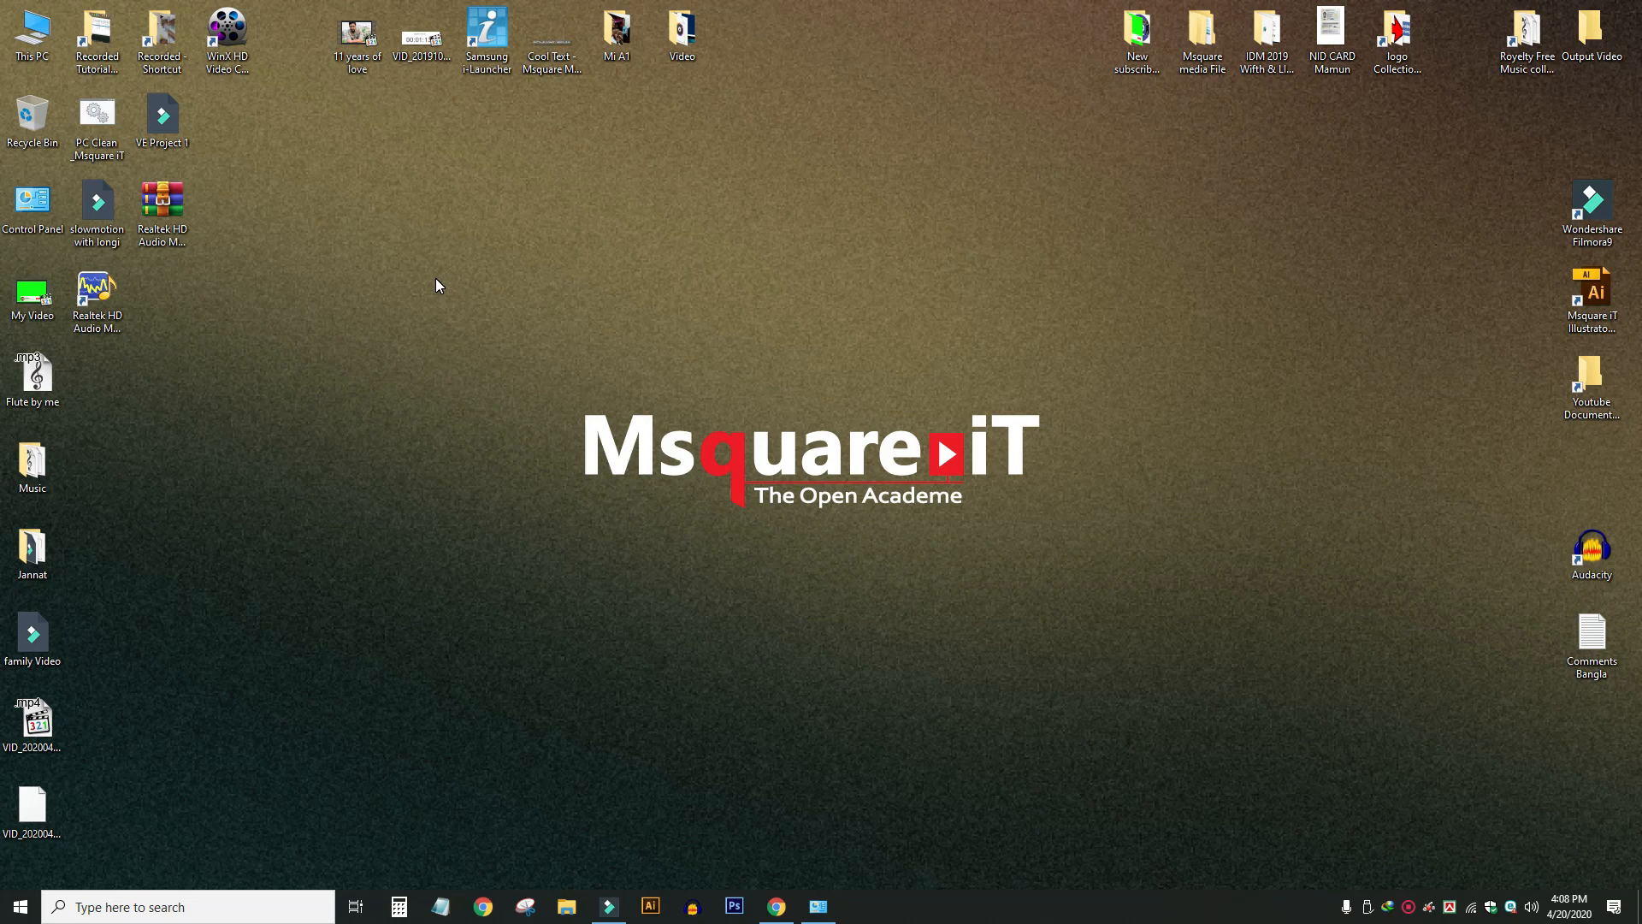
pyautogui.rightClick(436, 257)
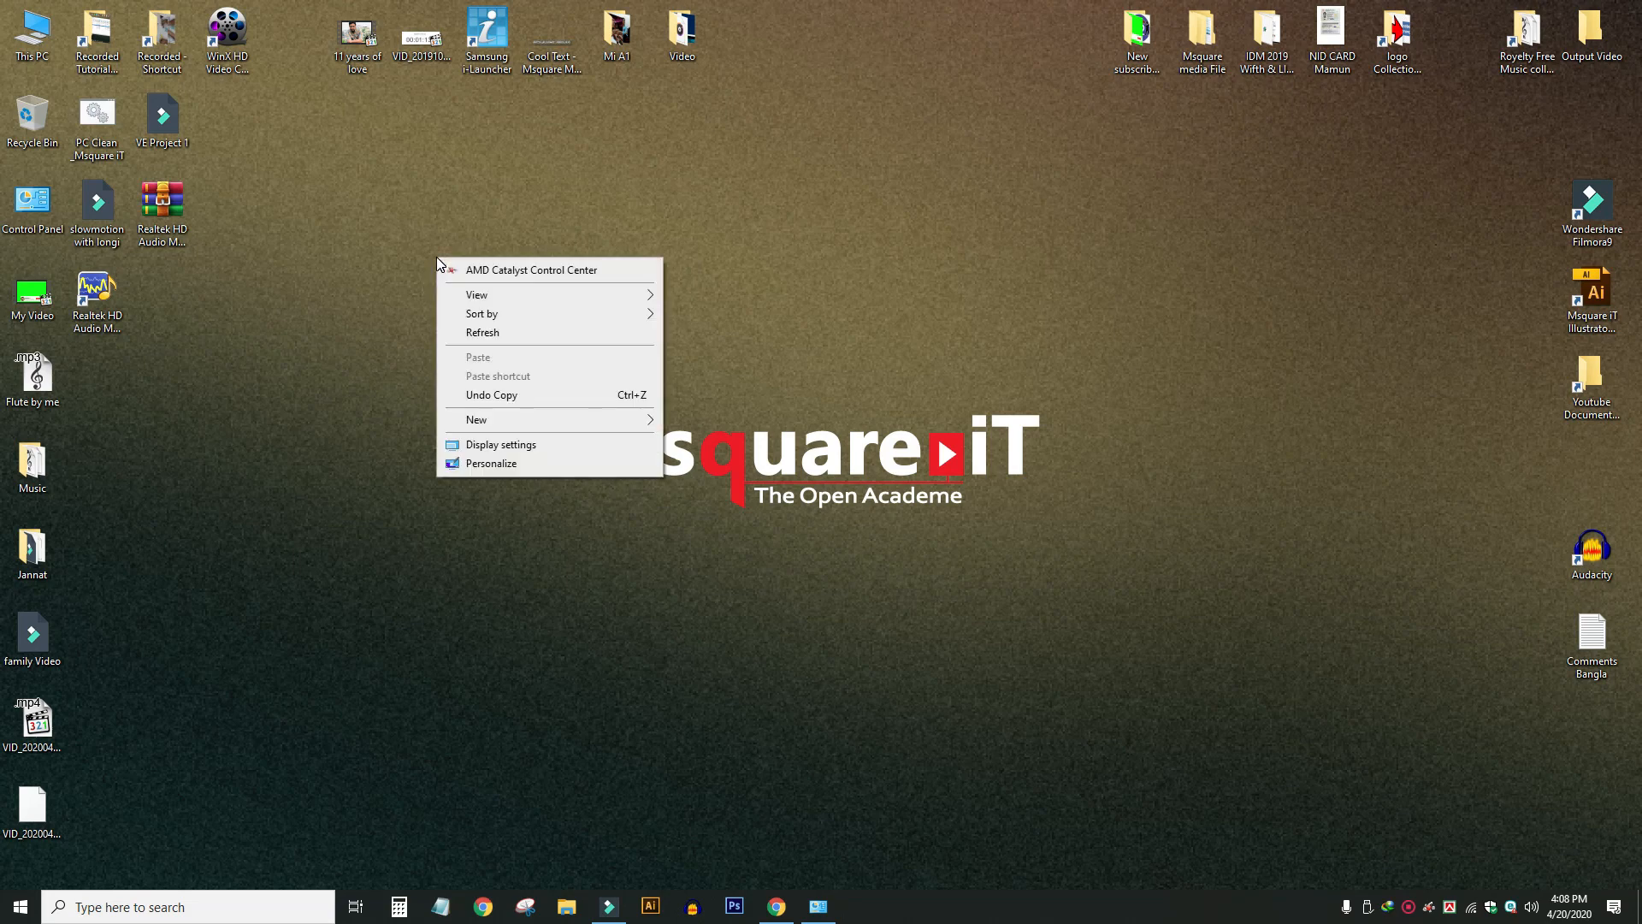
pyautogui.click(452, 331)
pyautogui.rightClick(368, 259)
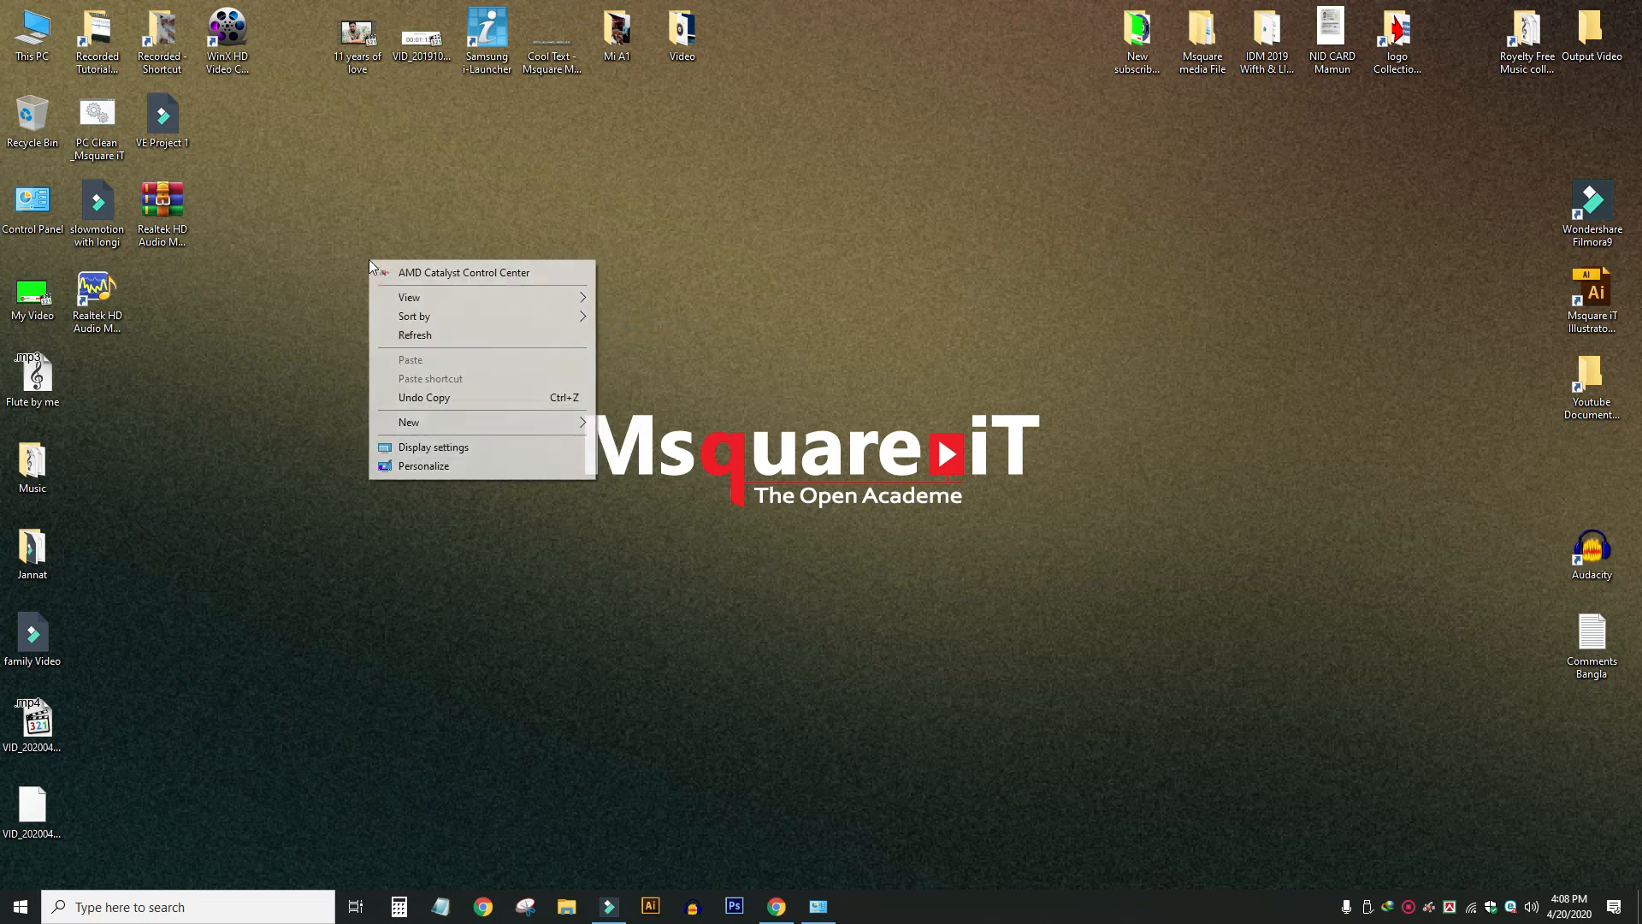
pyautogui.click(422, 333)
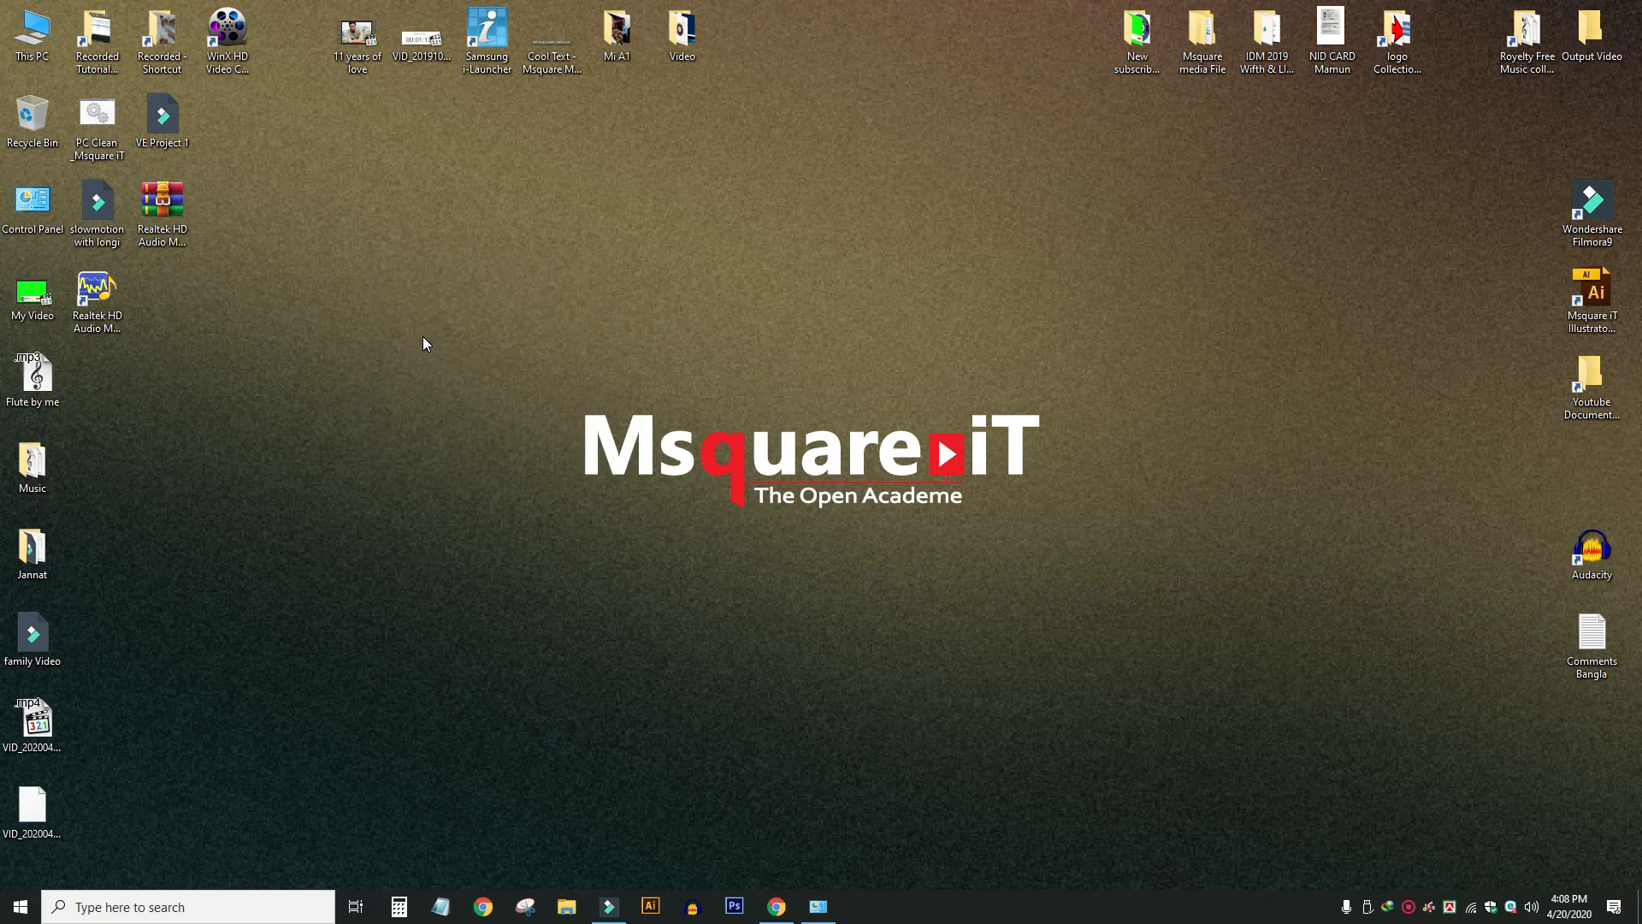